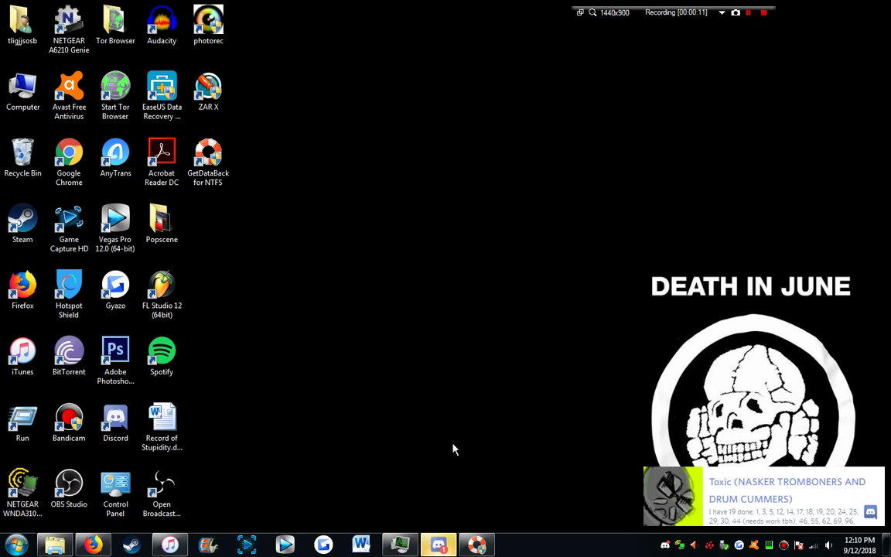
Step: End the running Discord.exe process in Windows Task Manager
click(398, 548)
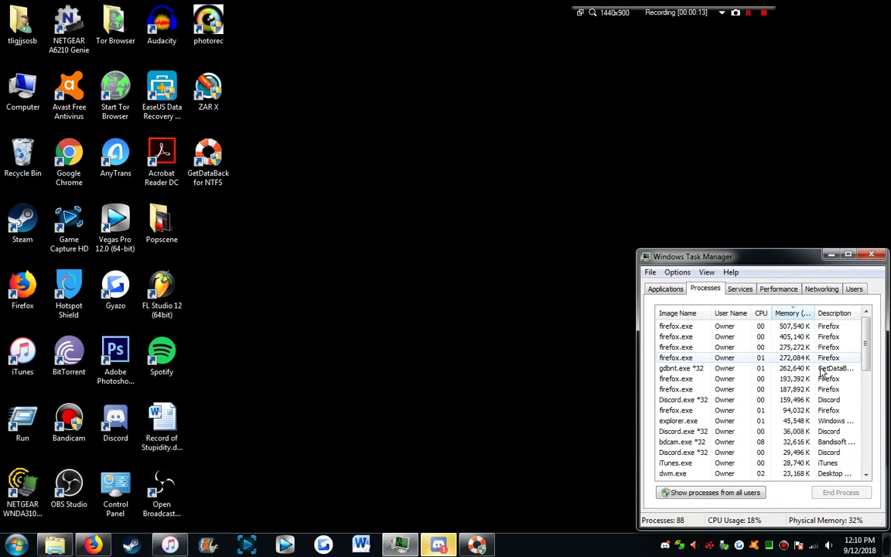
click(826, 401)
key(Delete)
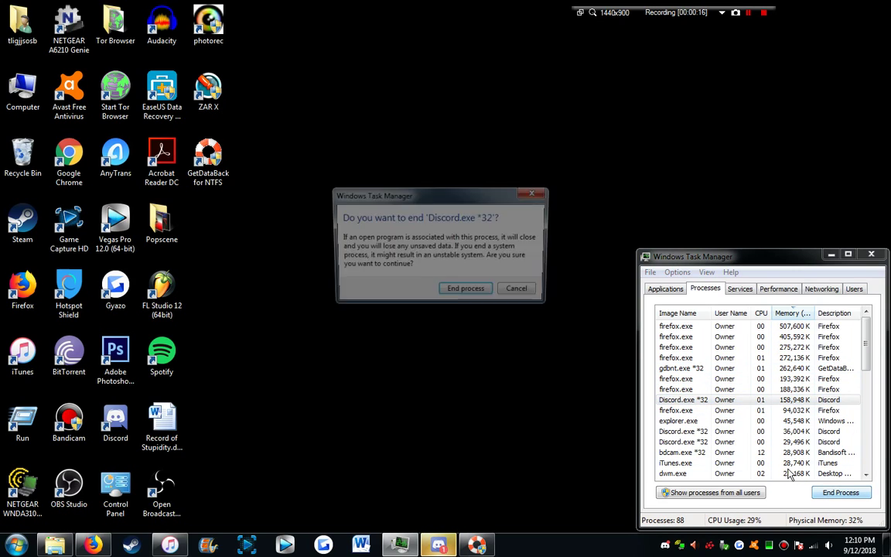
click(455, 294)
click(455, 213)
click(887, 545)
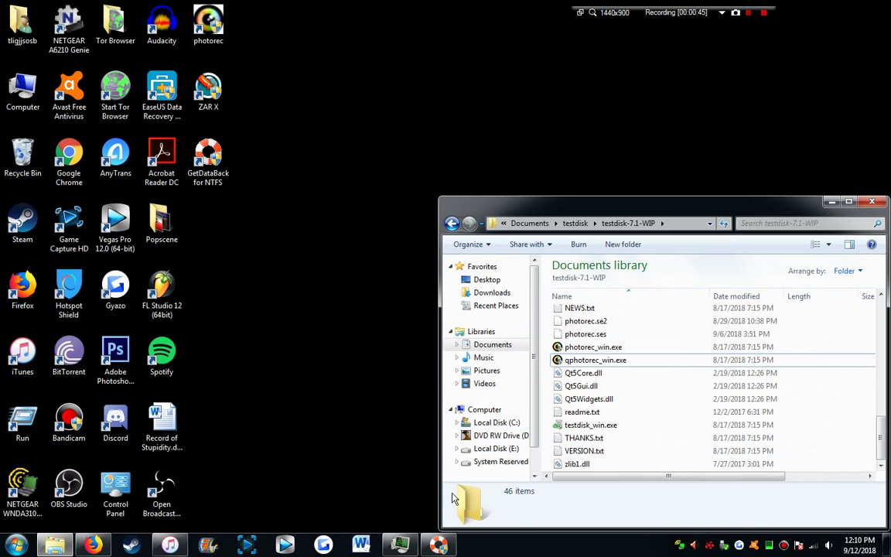
Step: Try to open Local Disk (E:), browse System Reserved (F:), and try Local Disk (E:) again, dismissing any error
click(495, 449)
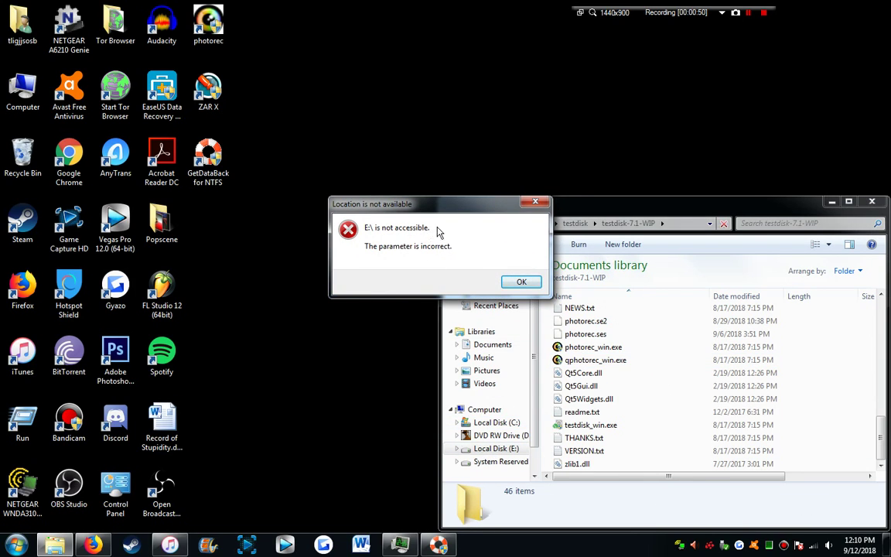
click(536, 201)
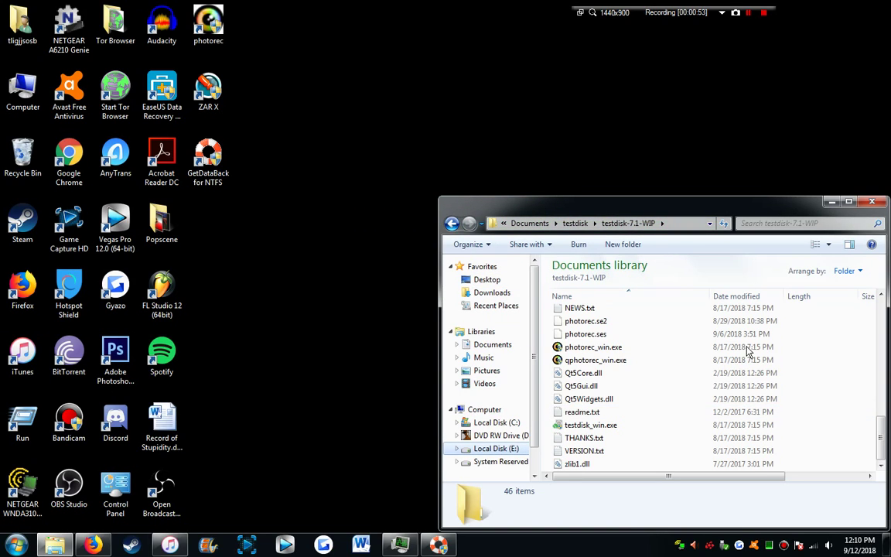
click(501, 462)
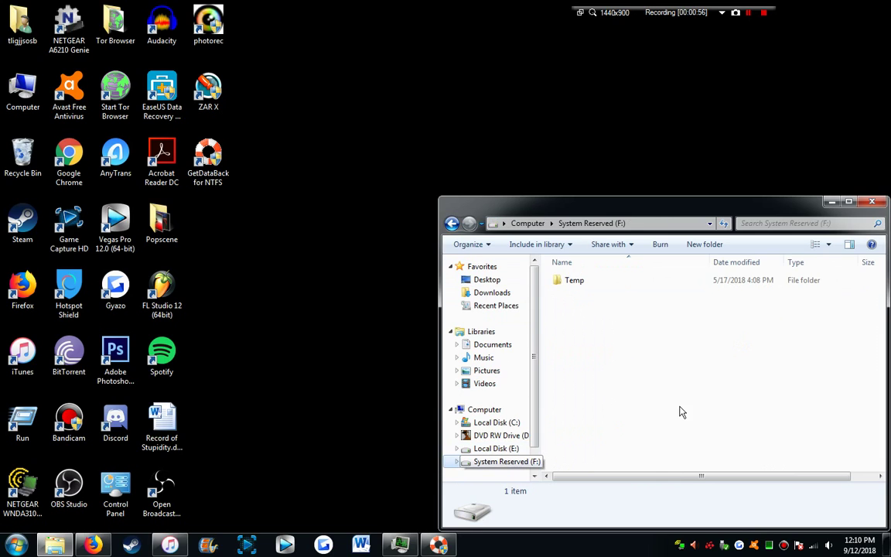
click(499, 449)
key(Return)
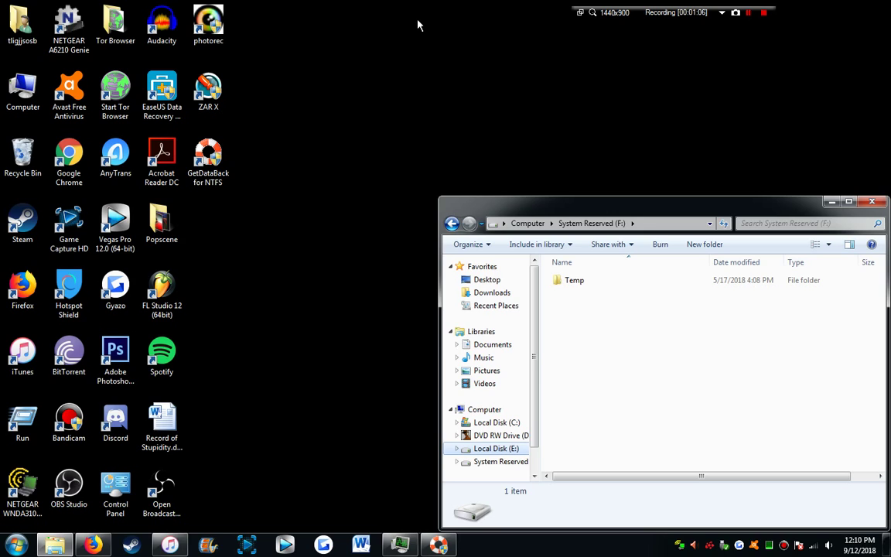
Step: Switch to Firefox, search Bing for "corrupted and unreadable file or directory", and look through the video and web results
click(92, 546)
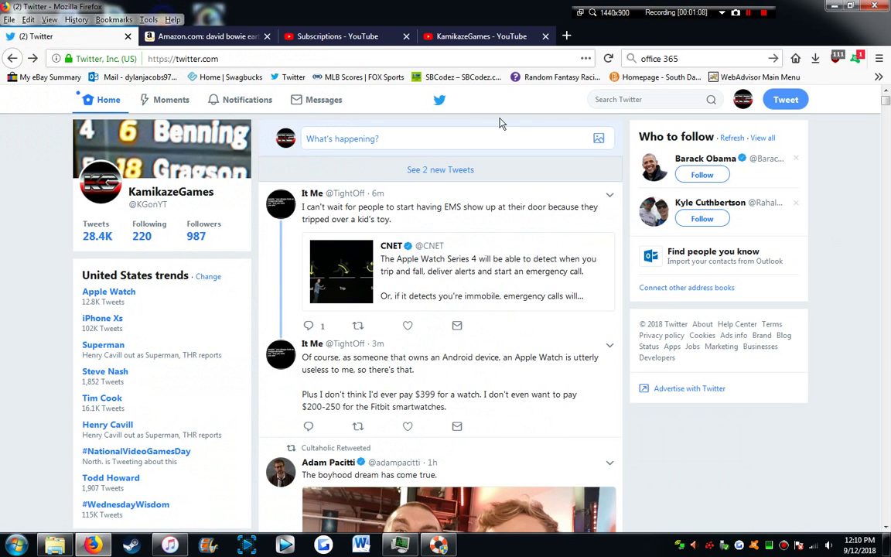
middle_click(774, 59)
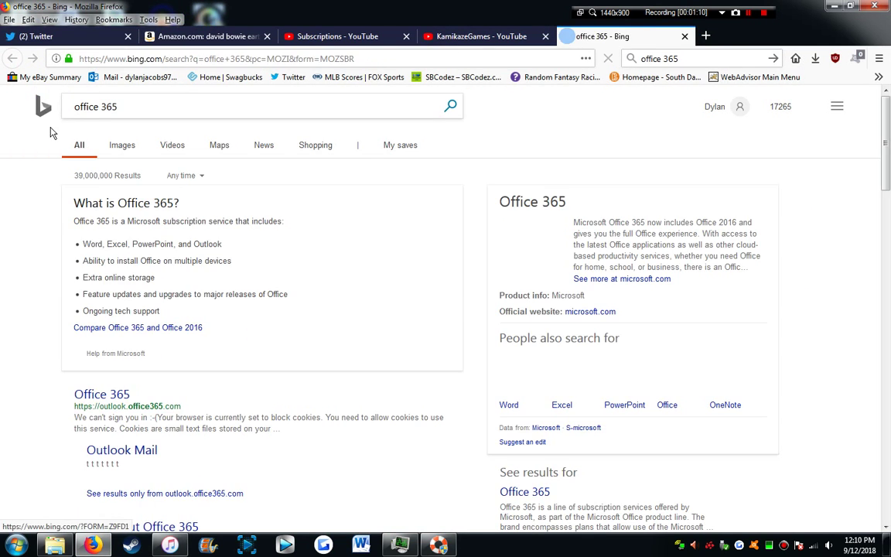
click(96, 106)
text(hard)
key(BackSpace)
key(BackSpace)
key(BackSpace)
key(BackSpace)
text(the)
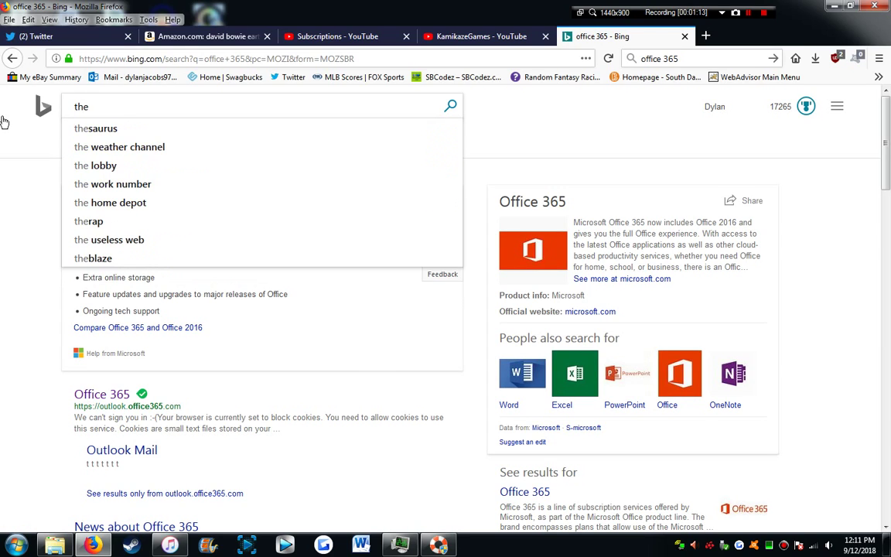
key(BackSpace)
text(corrup)
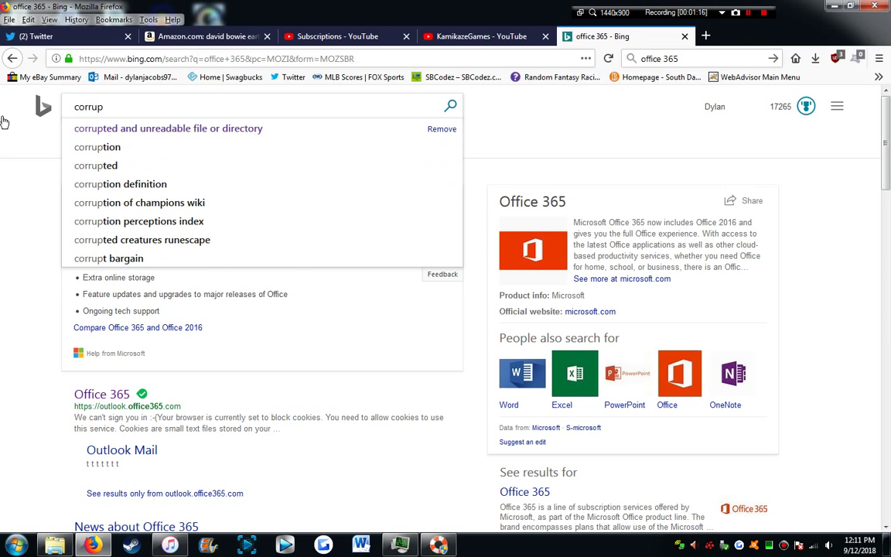
click(139, 129)
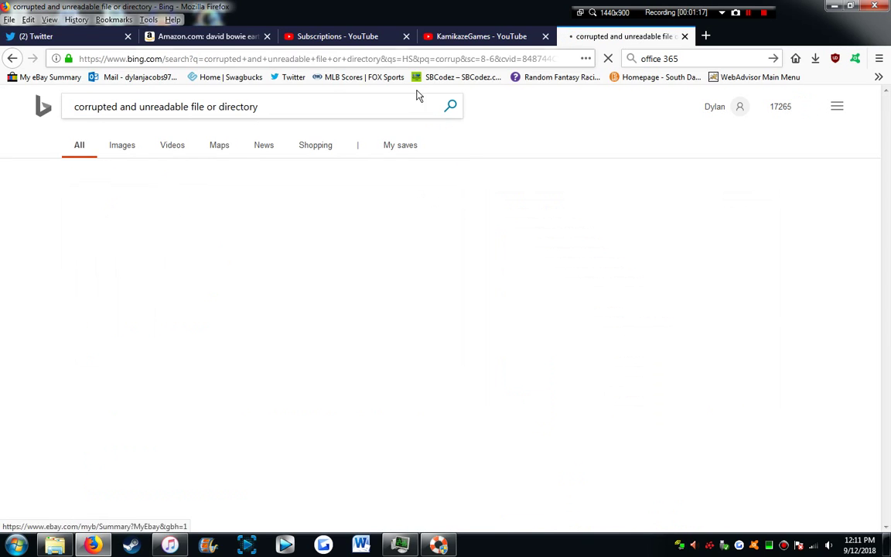
scroll(263, 309, down, 3)
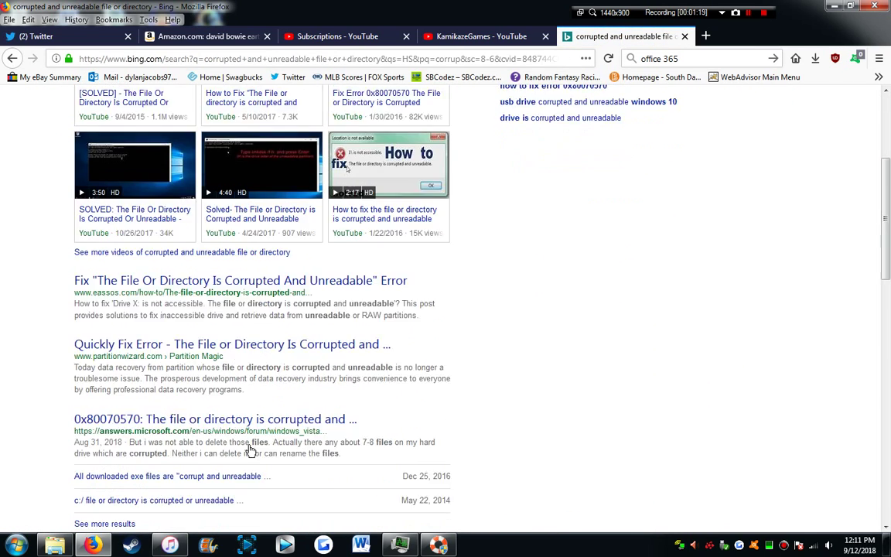
scroll(49, 387, down, 5)
click(28, 361)
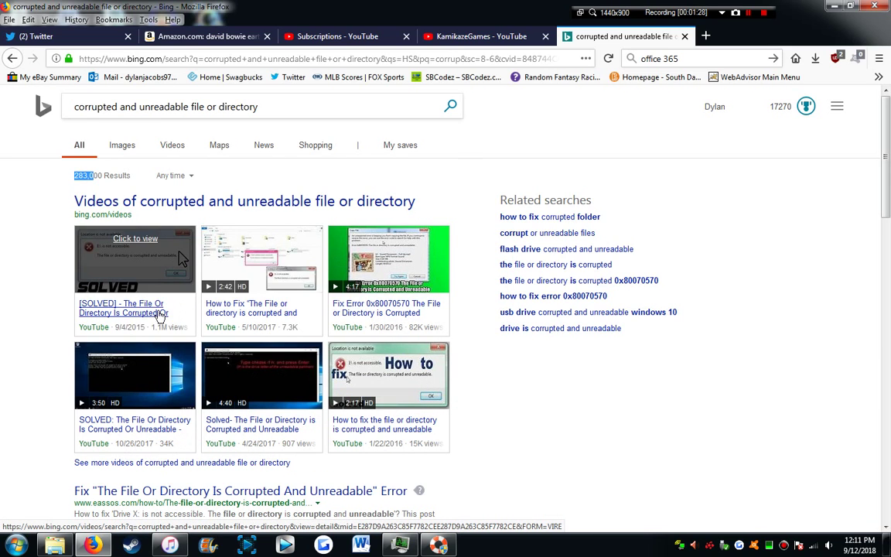
mouse_move(113, 268)
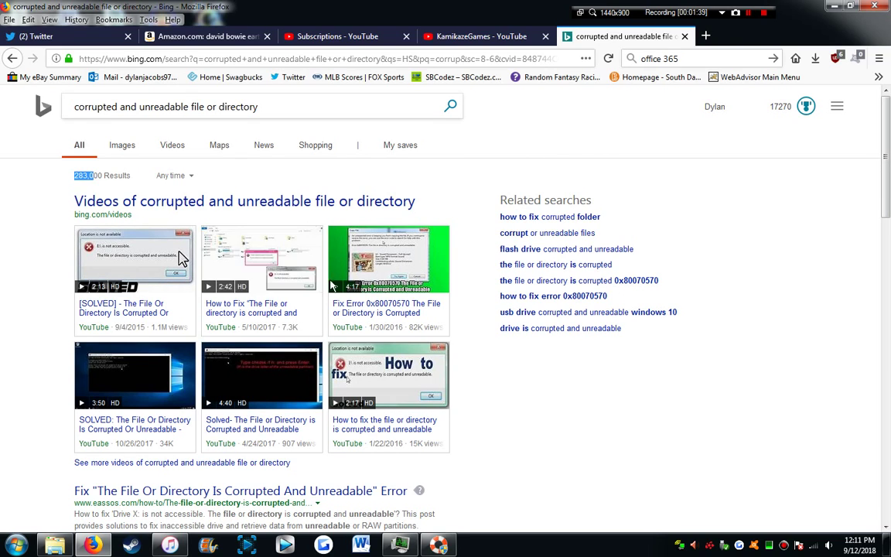
Step: Return to File Explorer, retry opening Local Disk (E:), and dismiss the error
click(835, 6)
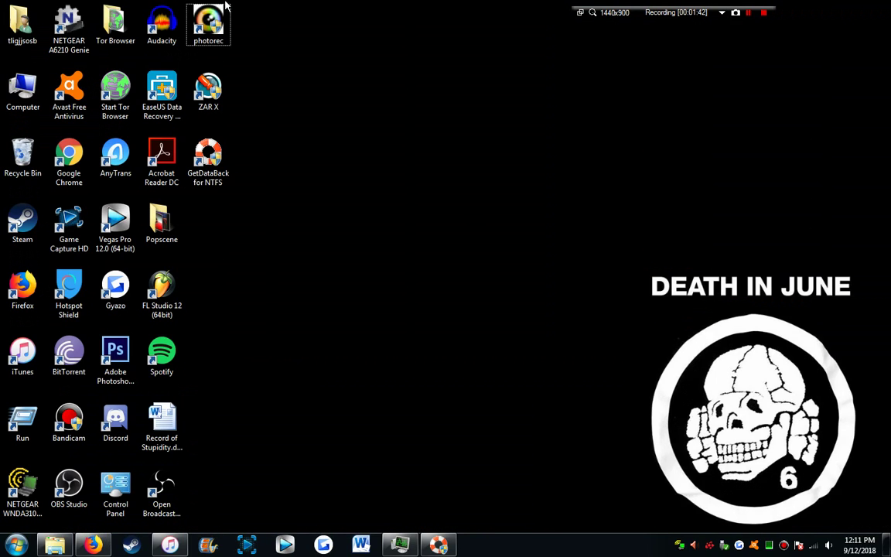
click(54, 545)
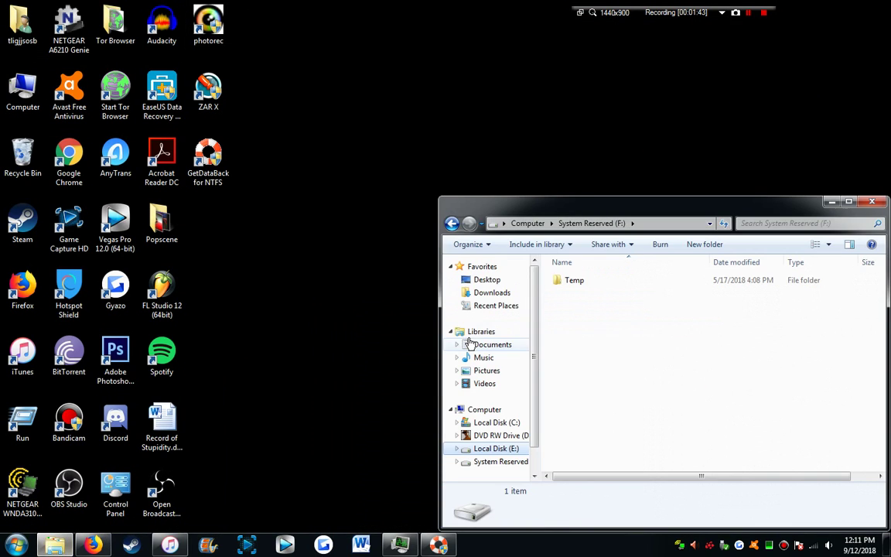
click(506, 452)
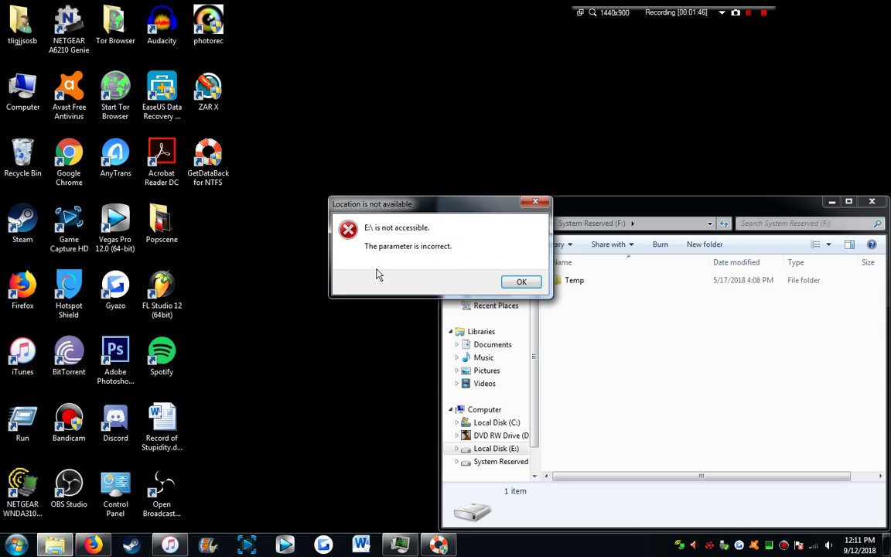
click(535, 203)
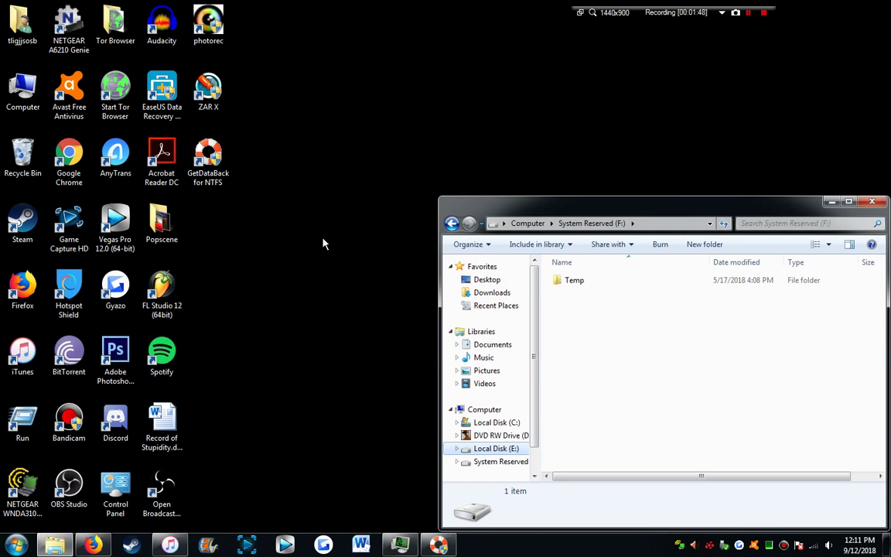
Step: In Firefox, open the Amazon order history and open the UGREEN USB to SATA adapter's product page in a new tab
click(94, 545)
click(193, 39)
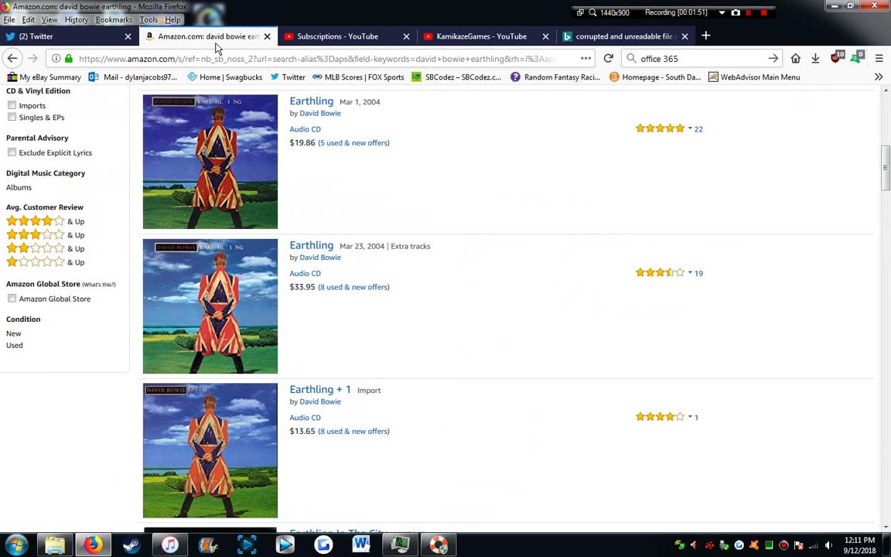
scroll(437, 205, up, 10)
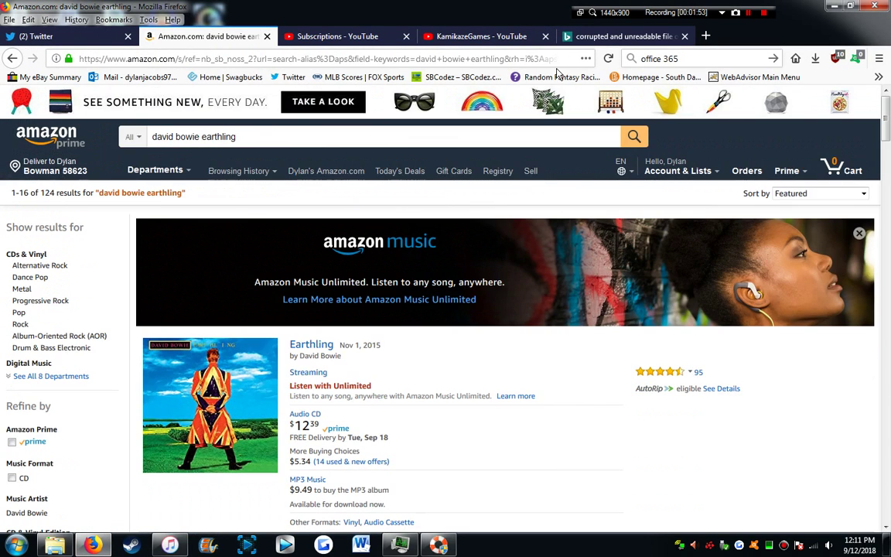
click(747, 171)
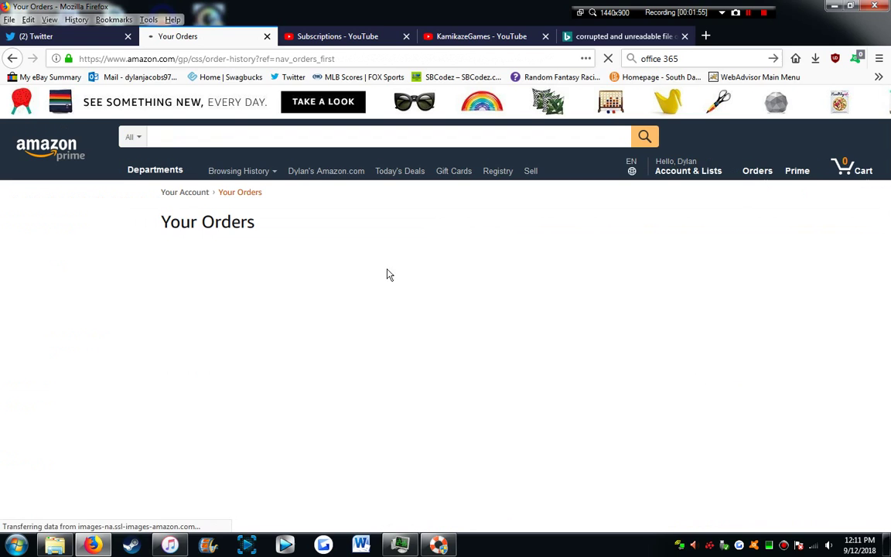
scroll(112, 386, down, 5)
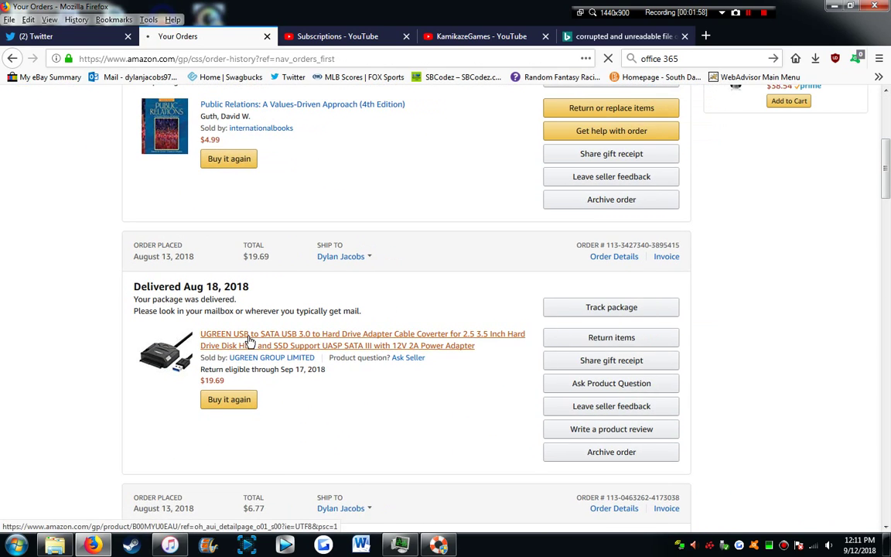
middle_click(249, 342)
click(325, 37)
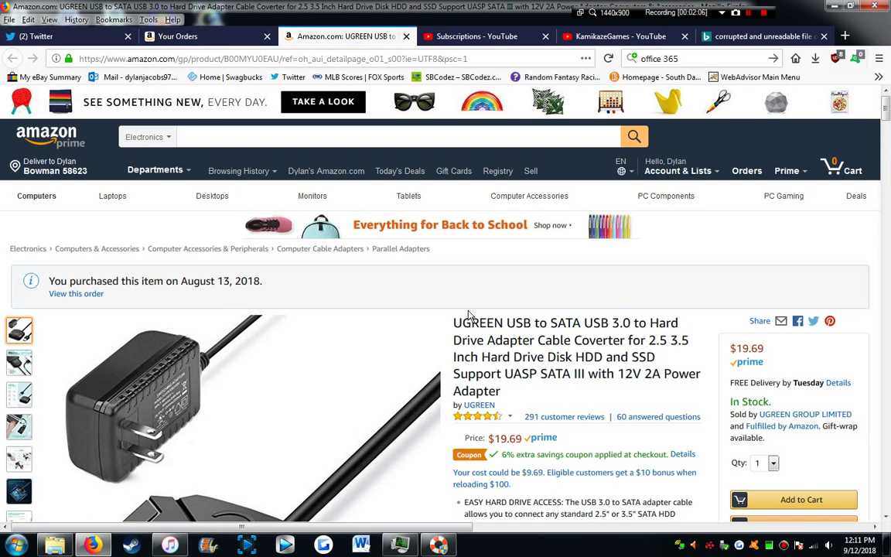
Step: Examine the UGREEN adapter's main photo and its second product image
scroll(387, 209, down, 3)
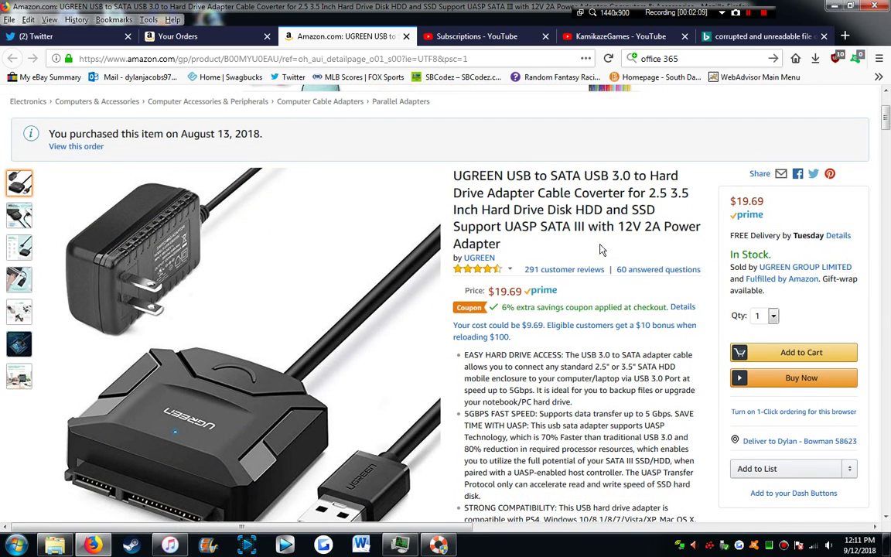
scroll(120, 379, down, 1)
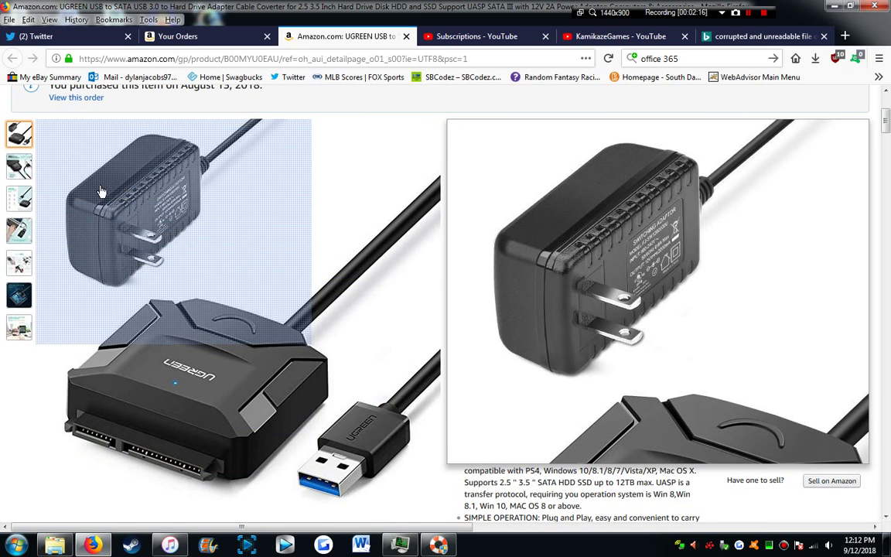
mouse_move(19, 166)
mouse_move(20, 133)
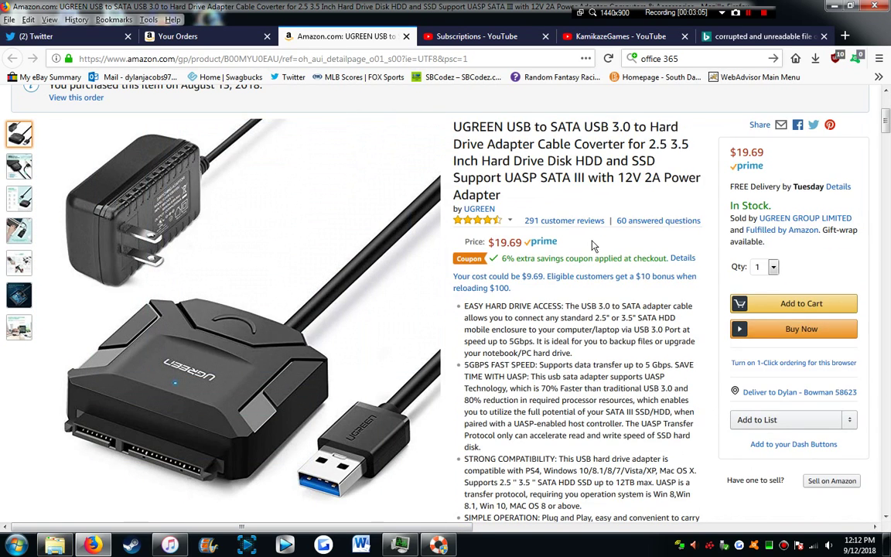
Step: Examine the adapter's price, coupon details, and feature descriptions on the product page
scroll(526, 309, up, 3)
double_click(507, 340)
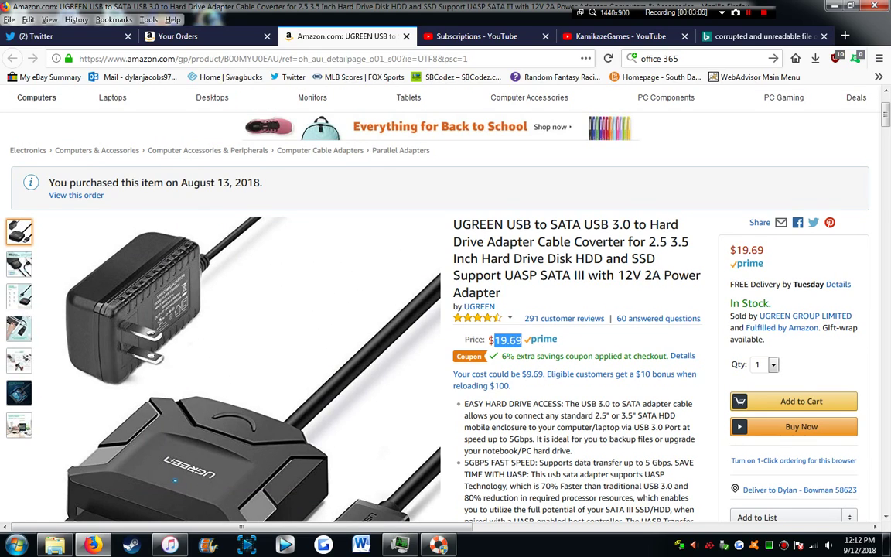
click(683, 356)
click(611, 175)
scroll(550, 297, down, 5)
scroll(549, 297, up, 2)
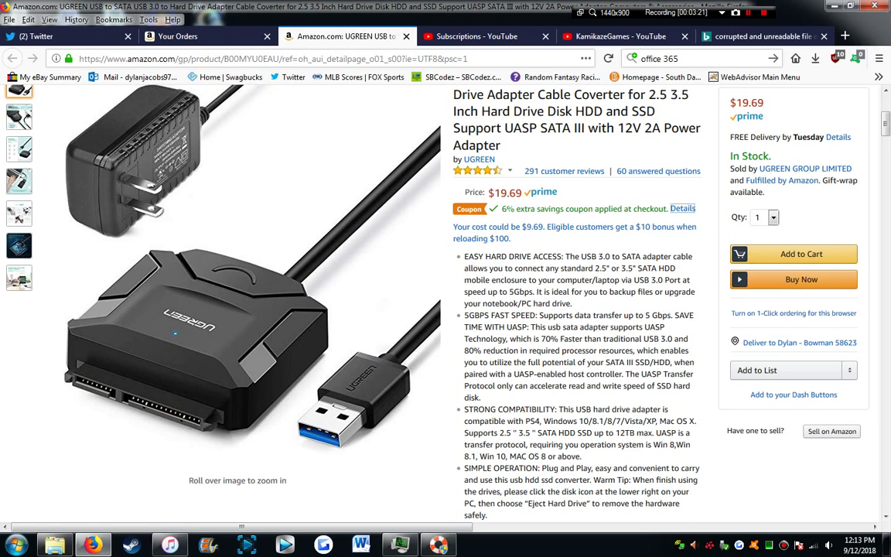
Step: Examine the adapter's power supply, SATA dock, and USB connector in the enlarged product photos
mouse_move(275, 341)
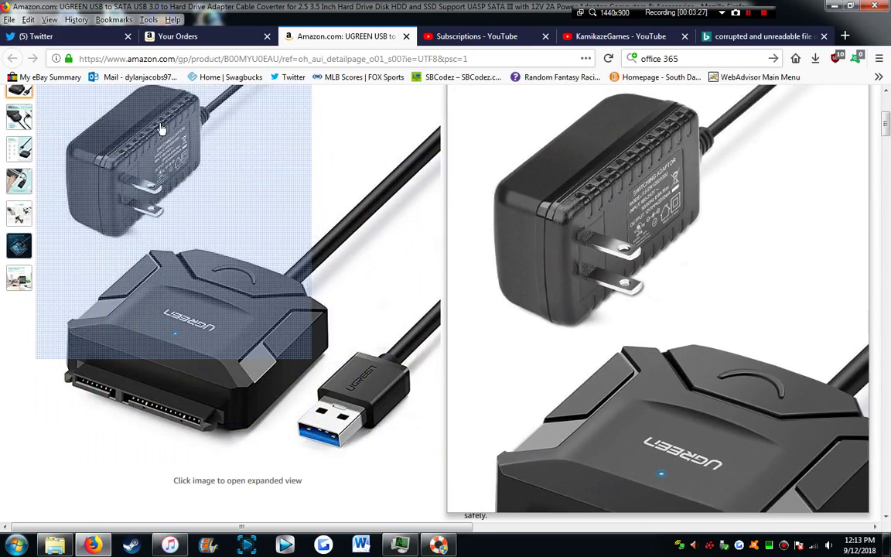
scroll(228, 360, up, 1)
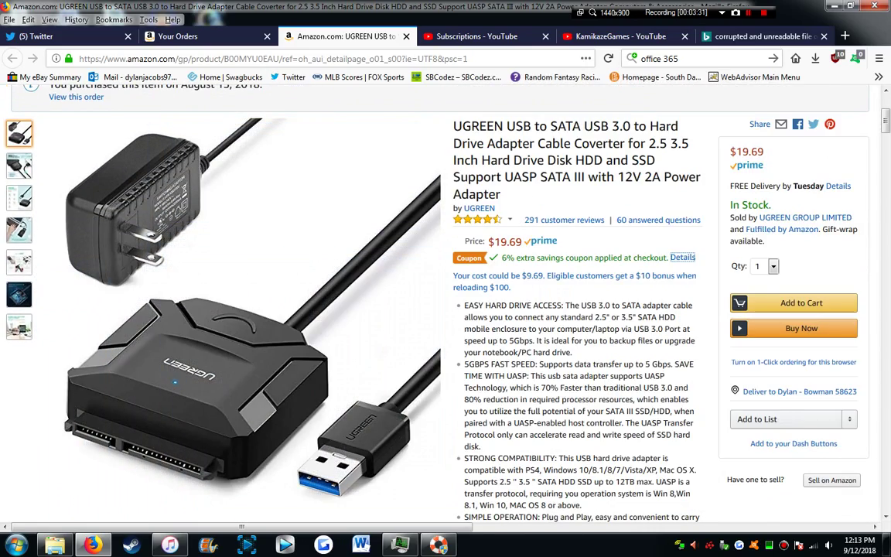
mouse_move(498, 243)
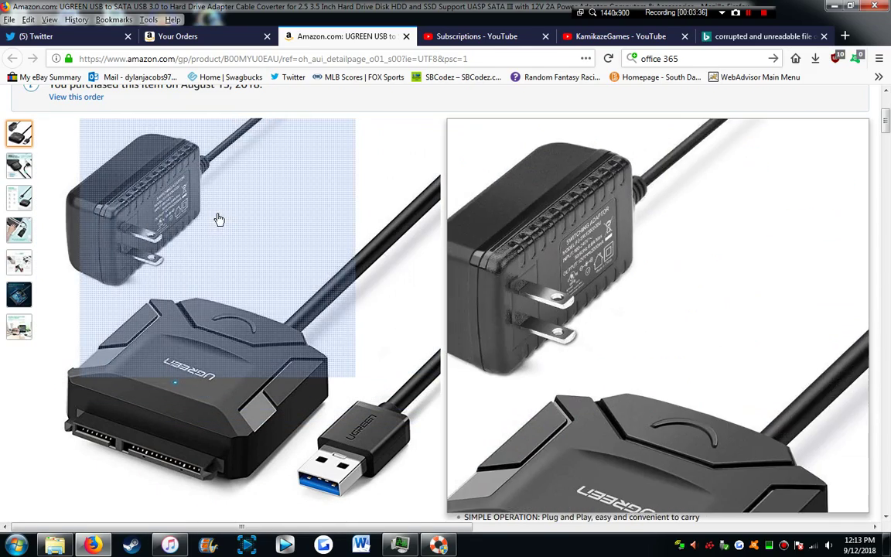
mouse_move(16, 170)
mouse_move(18, 136)
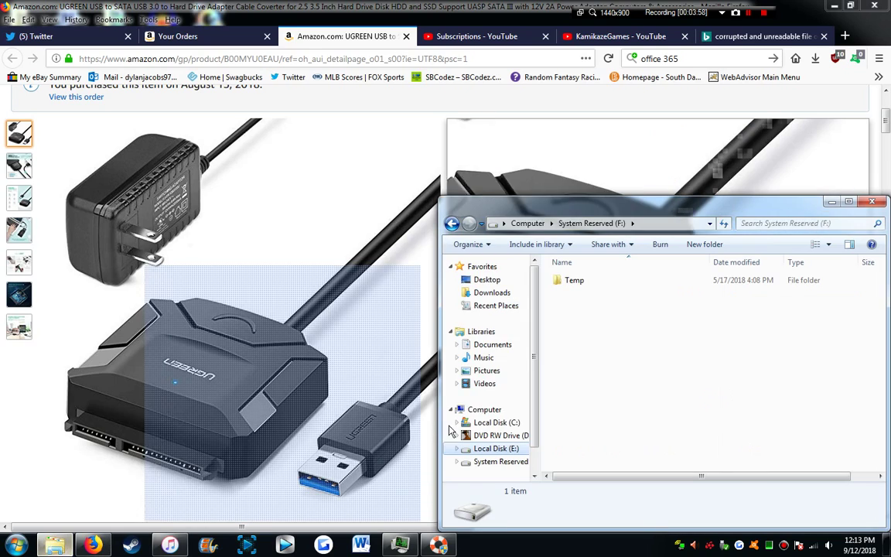
Step: Try to open Local Disk (E:) in File Explorer over the product page and dismiss the error
click(501, 451)
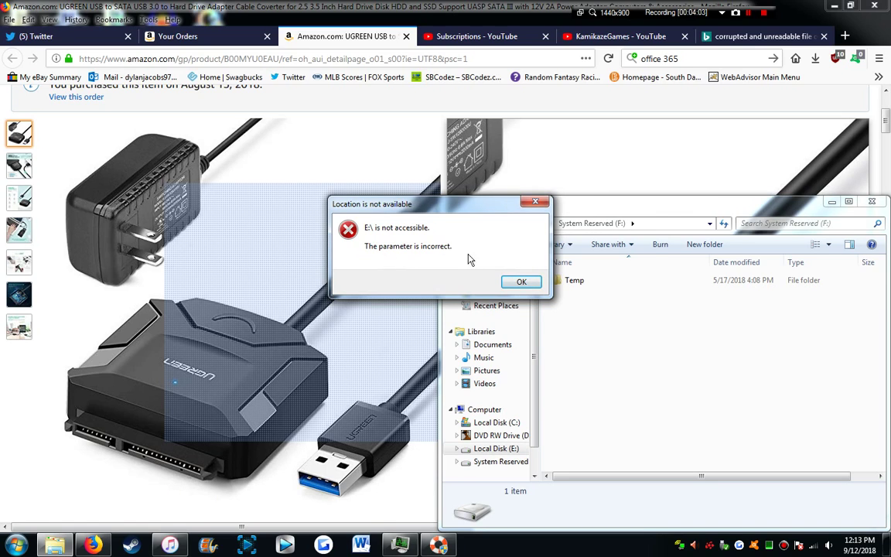
key(Return)
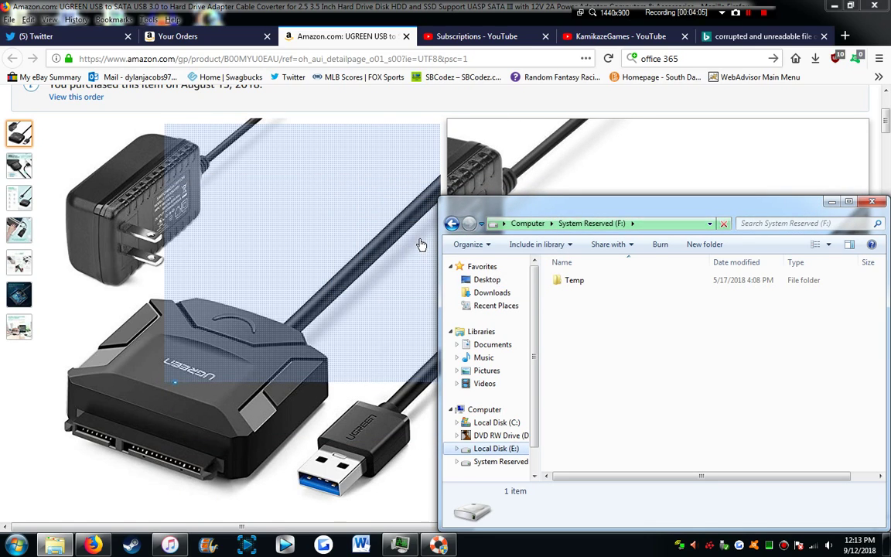
Step: Minimize the open windows to reveal the desktop and point out the photorec shortcut
click(492, 157)
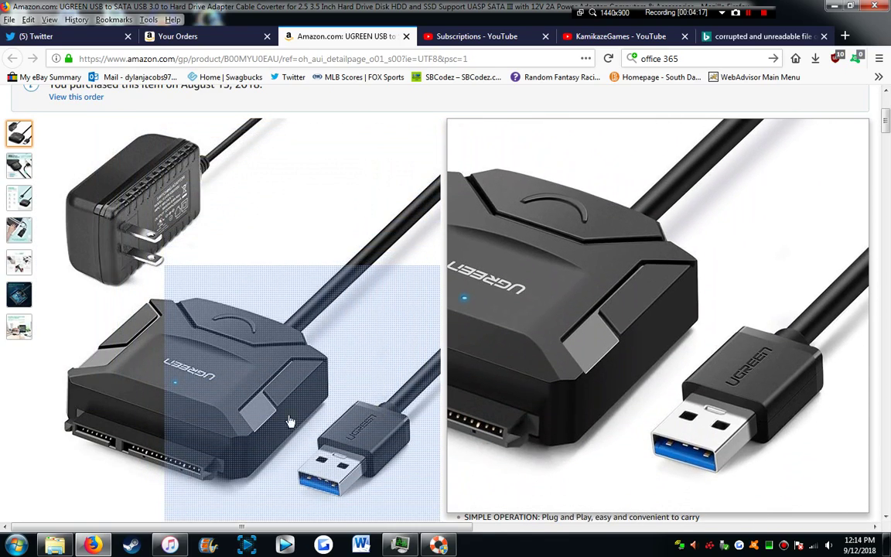
key(super+d)
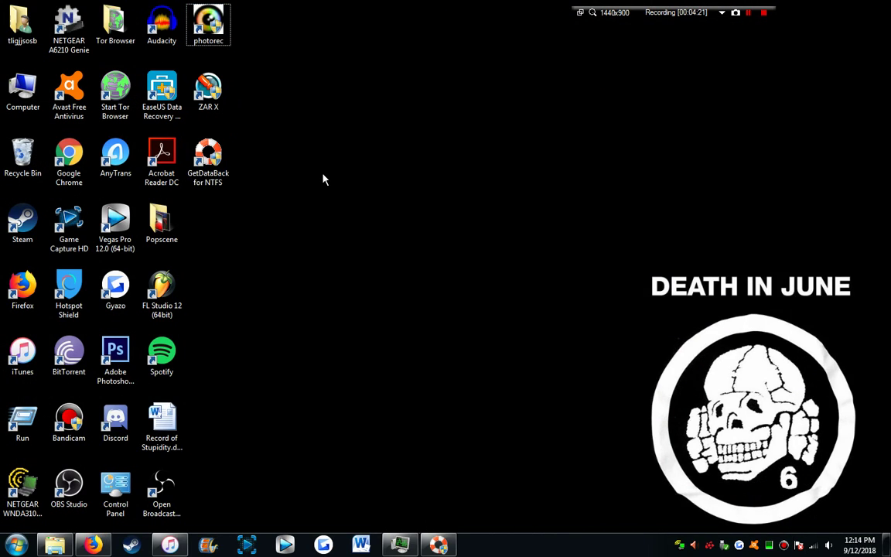
click(208, 23)
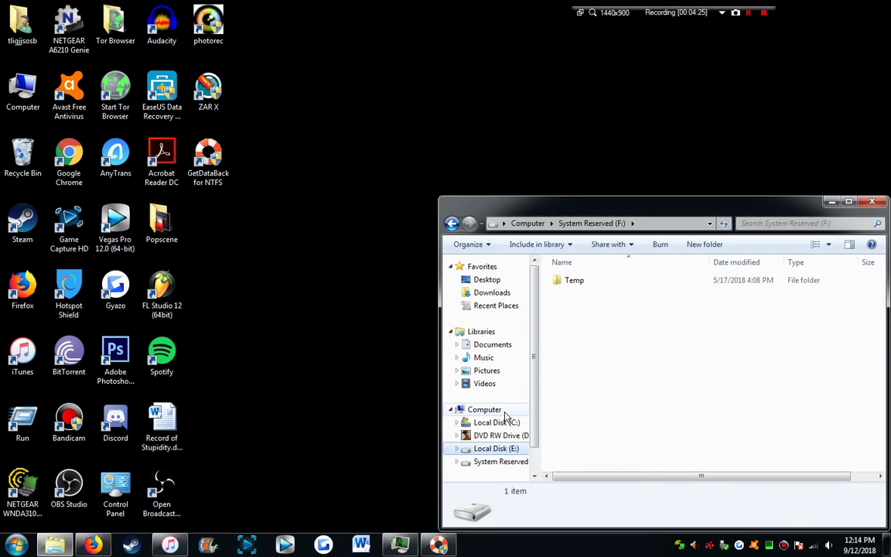
Step: Open the Documents library in File Explorer to locate the testdisk folder
click(496, 345)
click(624, 415)
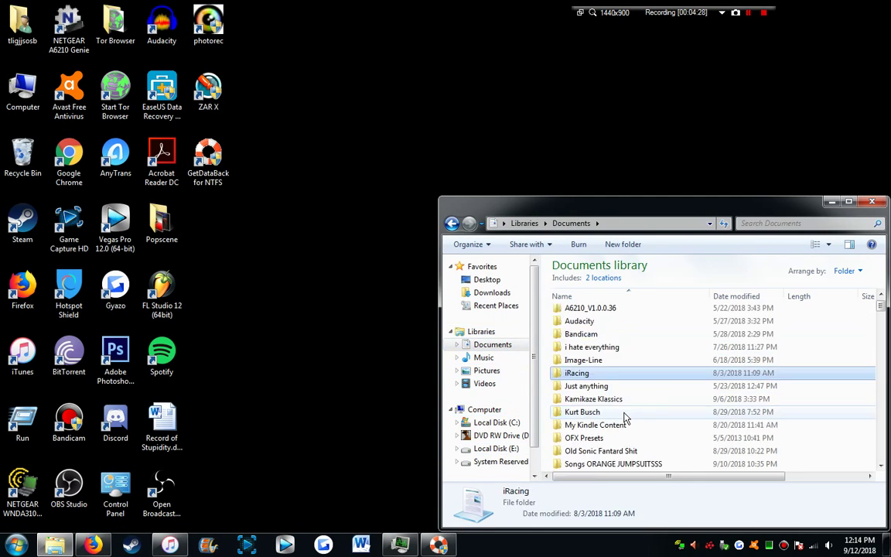
scroll(624, 417, down, 3)
scroll(626, 418, down, 1)
Step: Switch to Firefox and search Bing for "testdisk", replacing the previous query
click(93, 544)
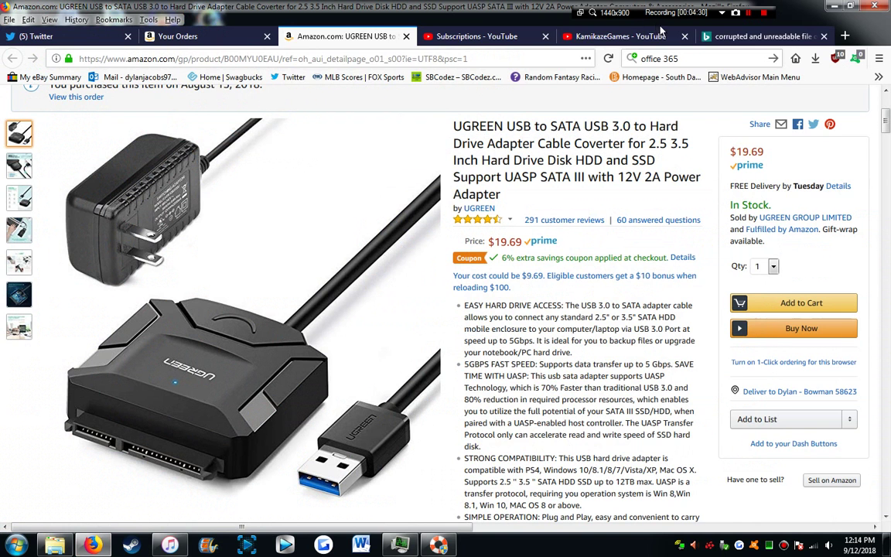
click(731, 36)
drag(288, 94, 2, 111)
drag(333, 106, 4, 74)
text(testdisk)
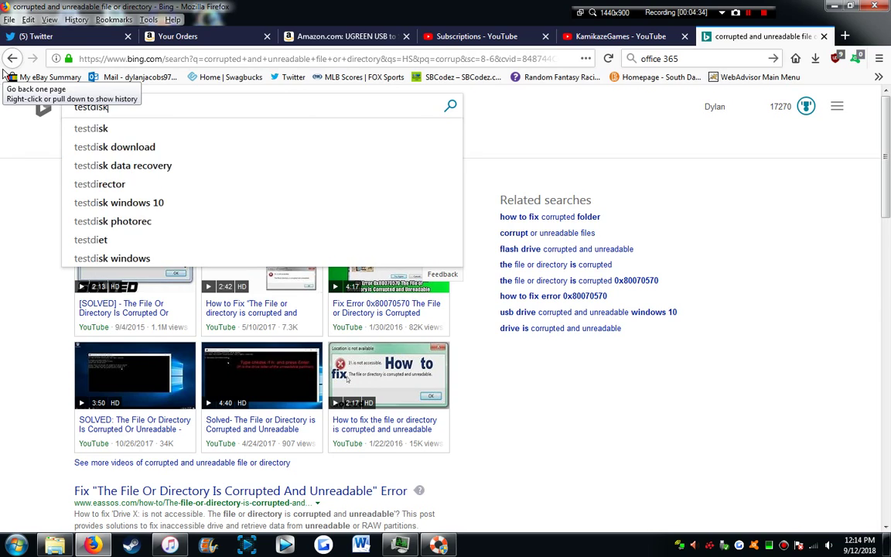
key(Return)
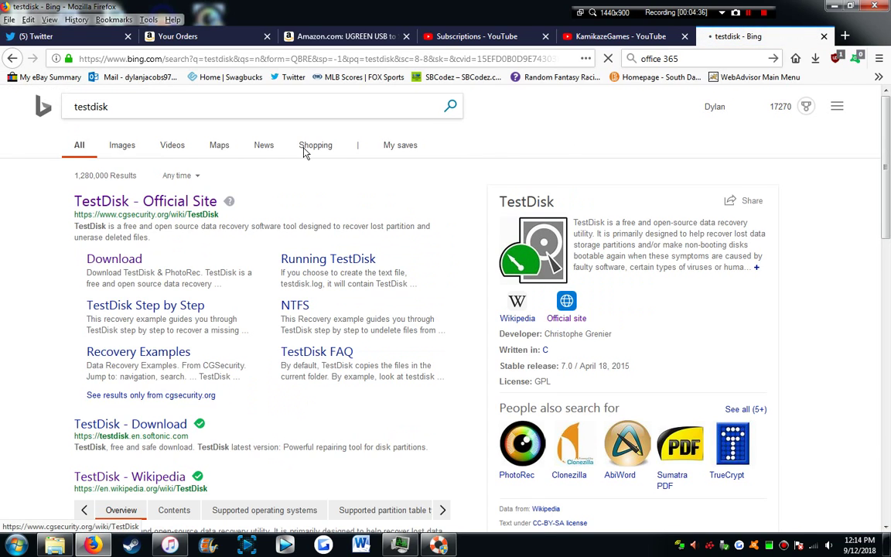
Step: Open the TestDisk official site and examine its recovery features and supported operating systems
click(108, 201)
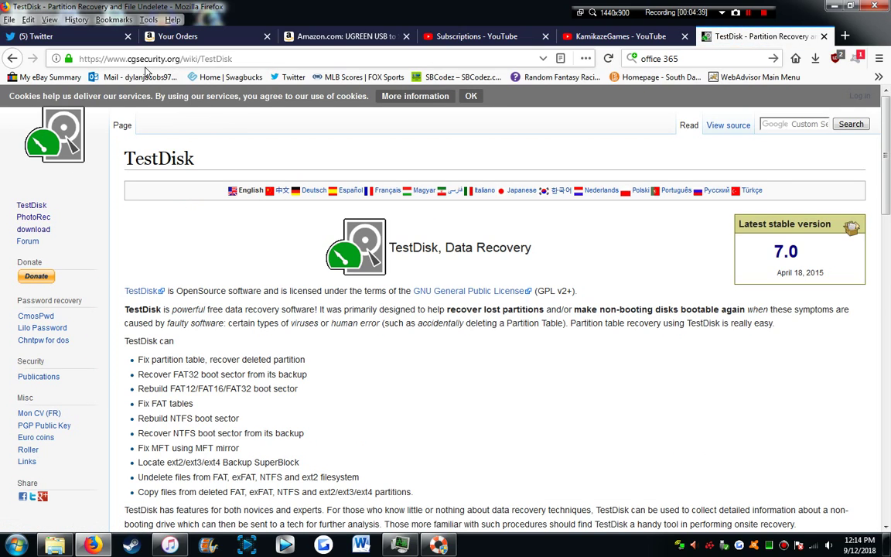
scroll(439, 380, down, 3)
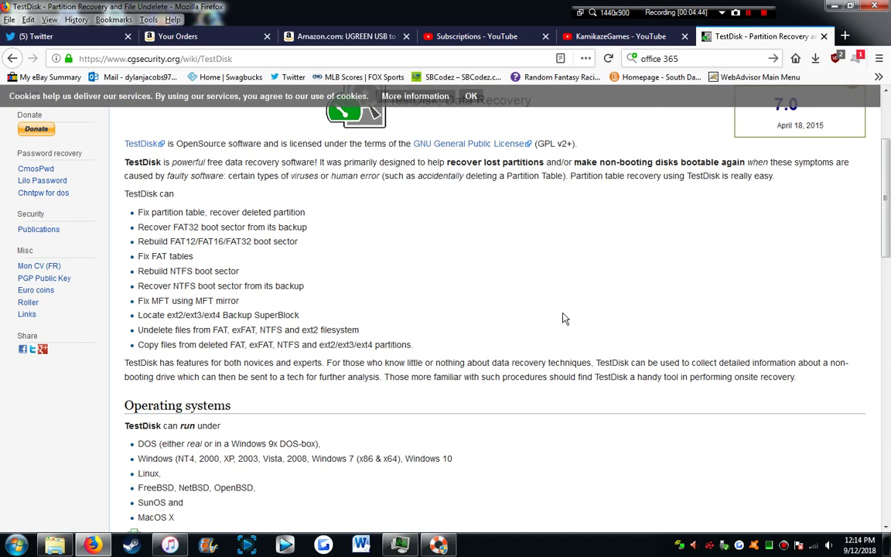
scroll(564, 318, down, 2)
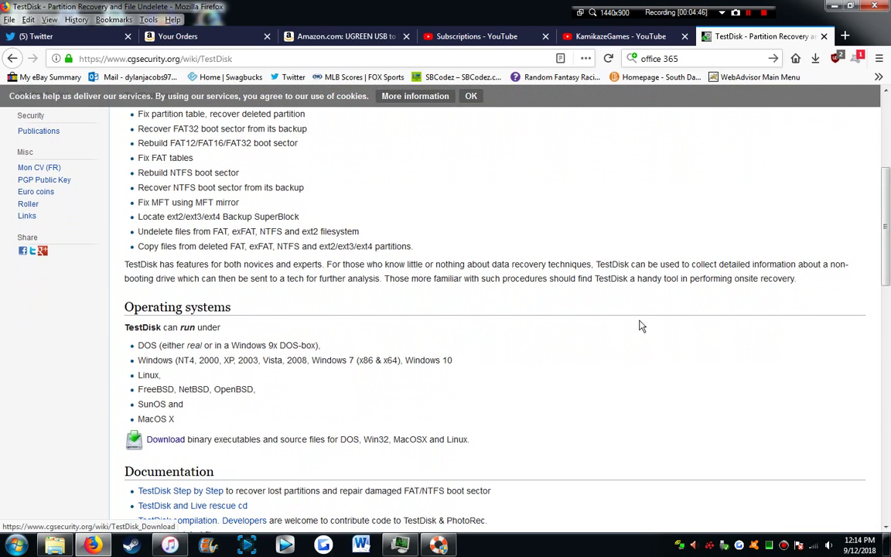
Step: Request the Windows 64-bit TestDisk & PhotoRec 7.1-WIP archive from the download page and dismiss the save prompt
click(163, 439)
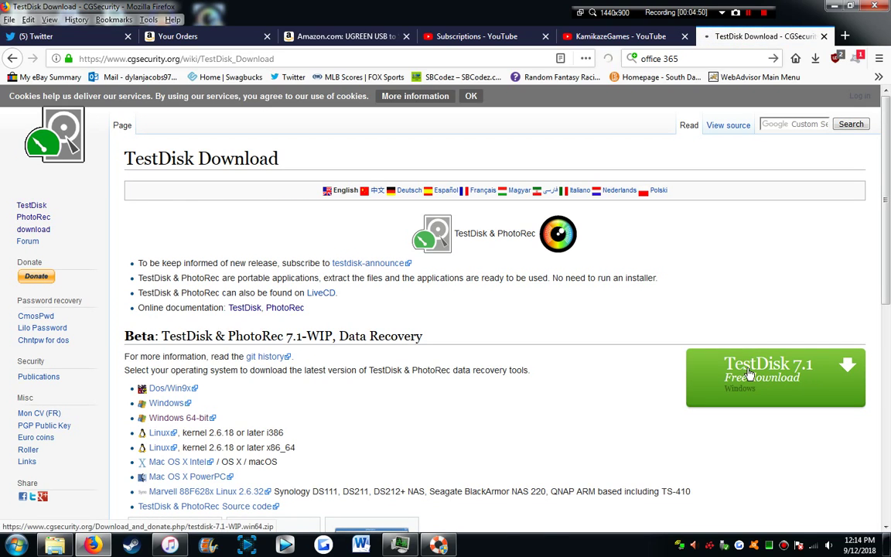
click(180, 417)
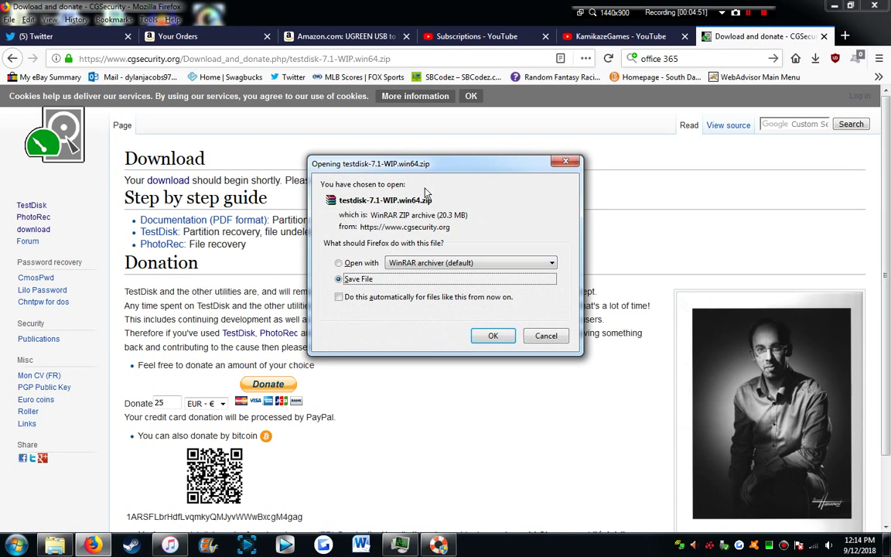
click(528, 338)
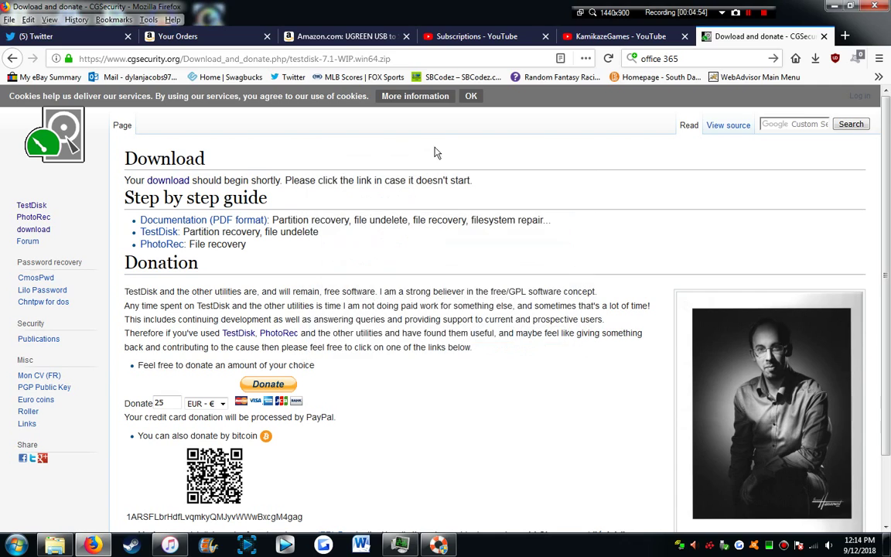
Step: Open the testdisk-7.1-WIP folder in File Explorer and point out testdisk_win.exe and photorec_win.exe
click(54, 545)
double_click(570, 404)
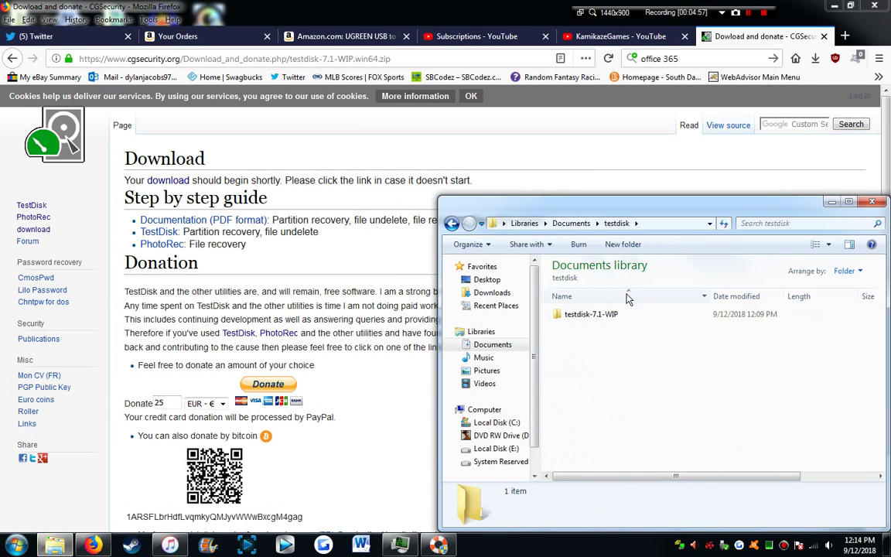
double_click(582, 314)
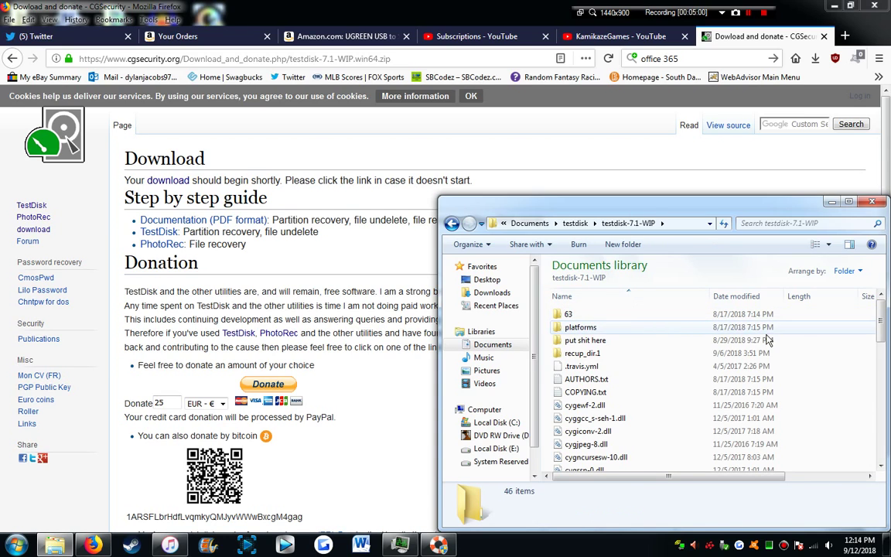
drag(886, 319, 886, 444)
click(574, 427)
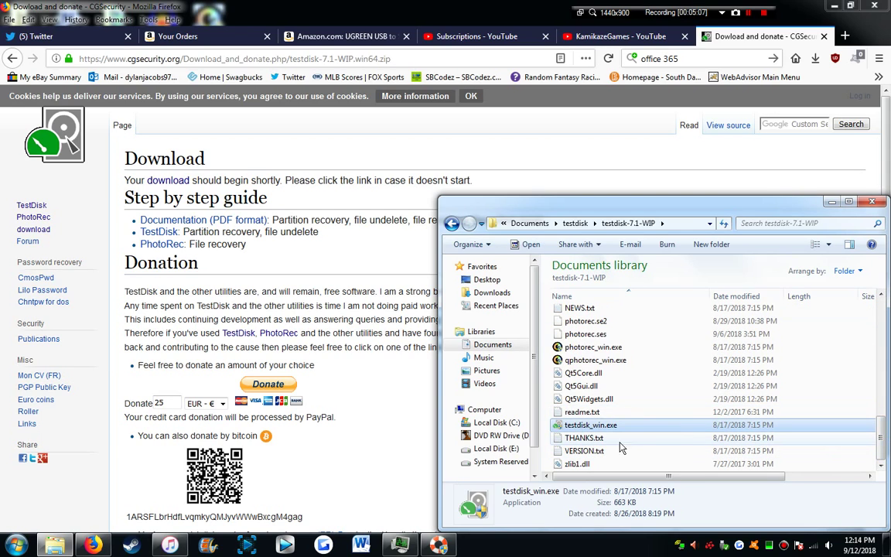
click(574, 350)
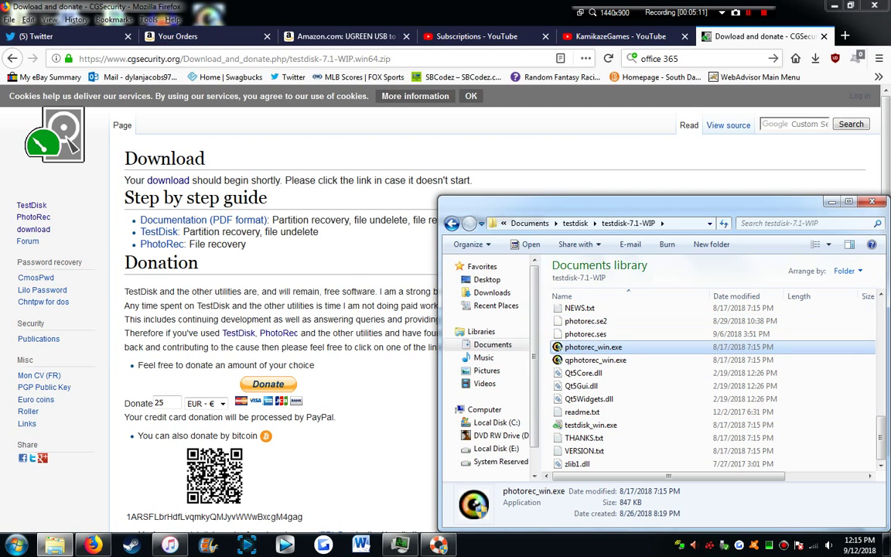
Step: Launch PhotoRec from its desktop shortcut and decline to continue the previous session
click(301, 216)
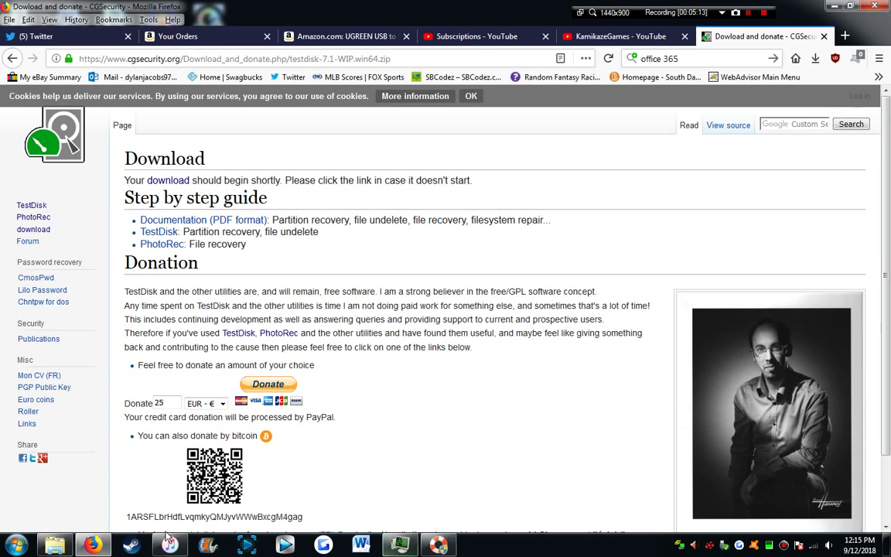
click(54, 546)
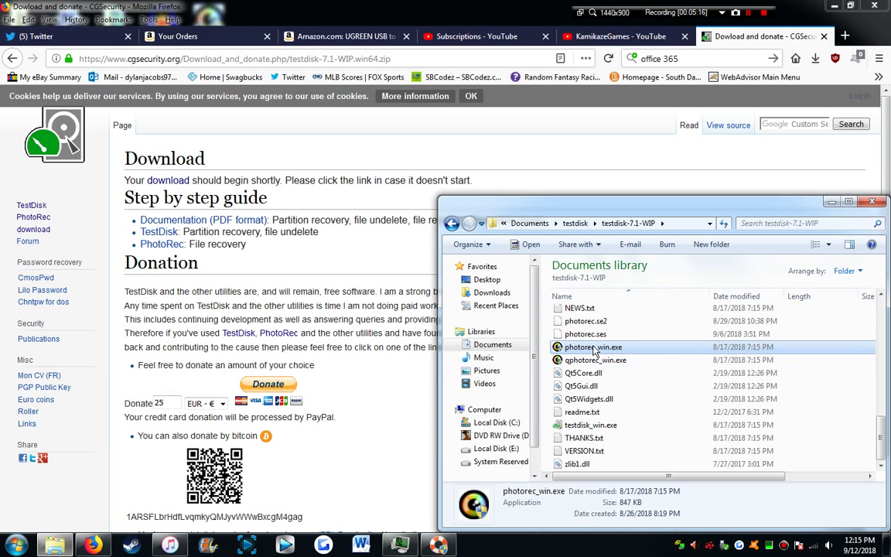
click(886, 545)
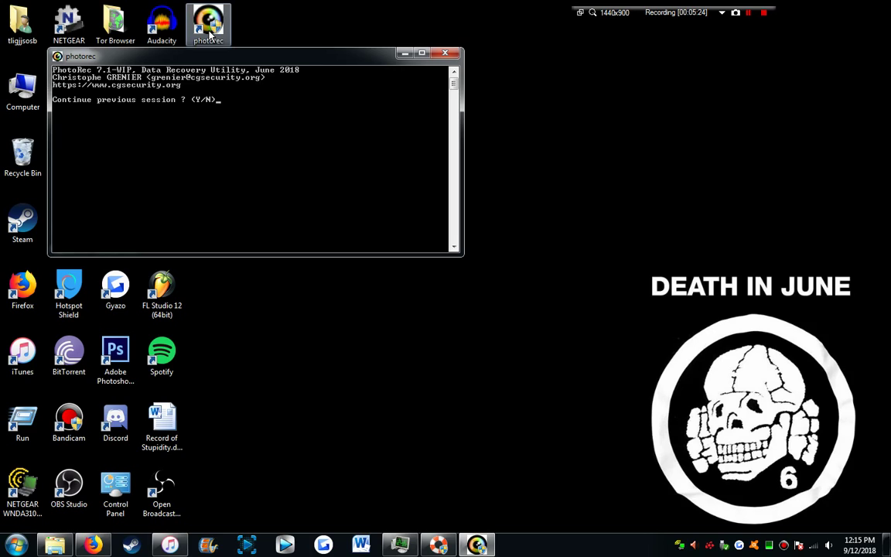
key(n)
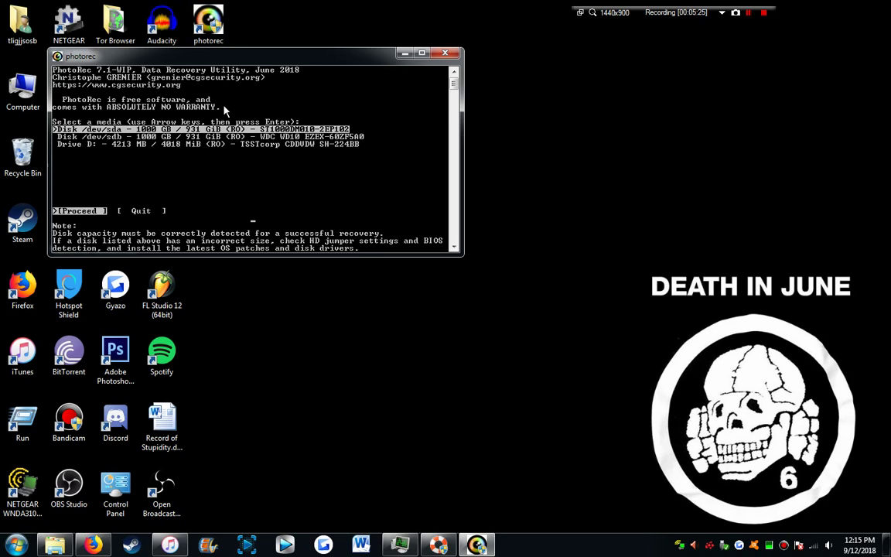
Step: Examine the disks and the optical drive offered in PhotoRec's media list
key(Down)
key(Down)
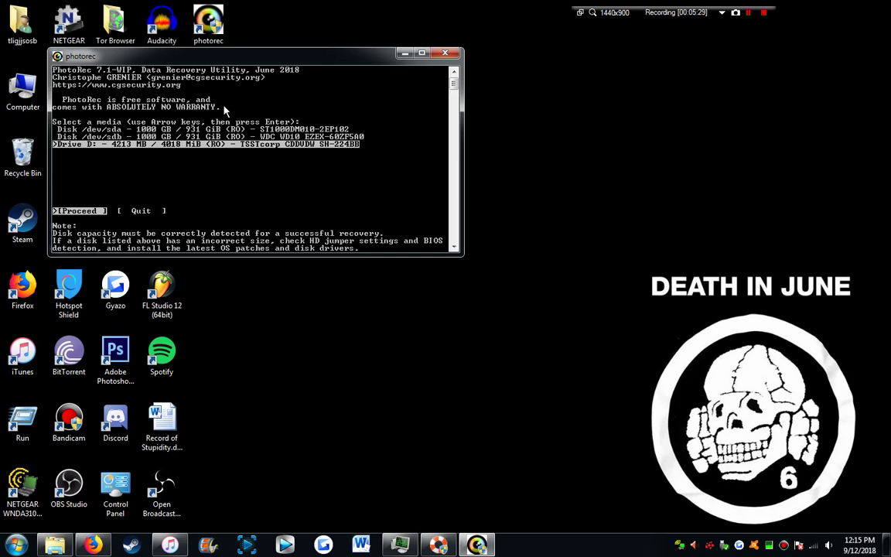
key(Up)
key(Up)
key(Down)
key(Down)
key(Up)
key(Up)
key(Down)
key(Down)
Step: Check the computer's drives in File Explorer against PhotoRec's media list
click(55, 545)
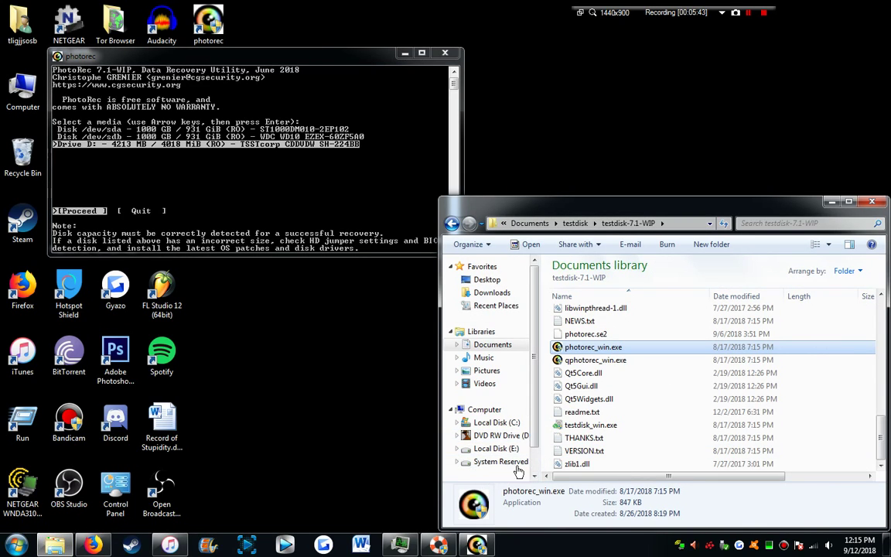
scroll(534, 398, down, 1)
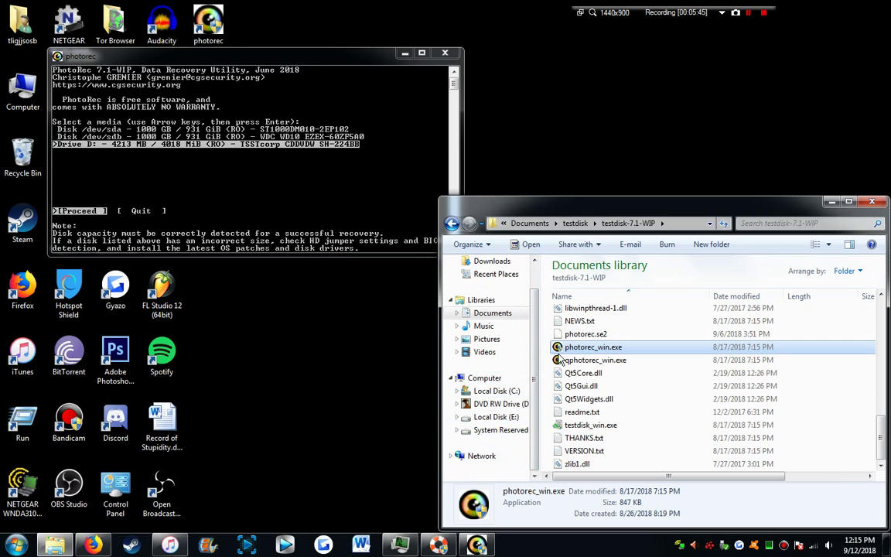
click(291, 113)
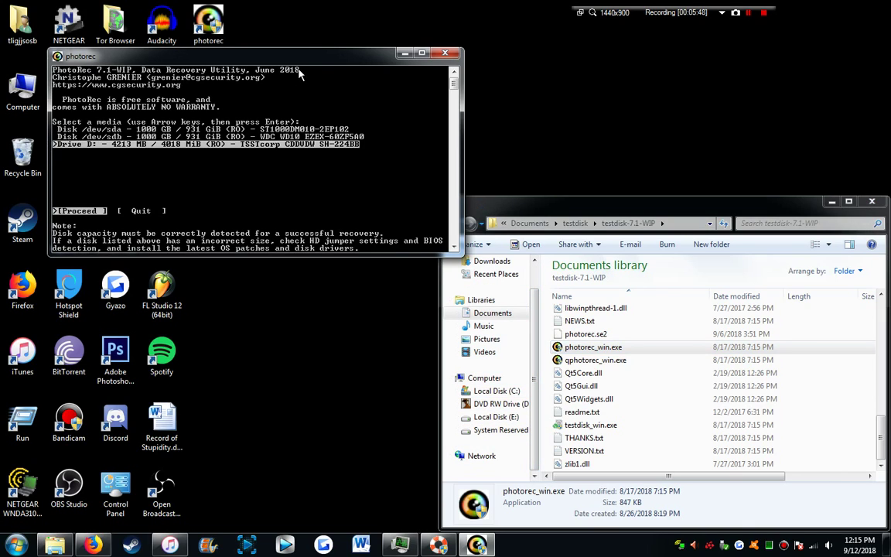
Step: Choose Disk /dev/sdb (WDC WD10 EZEX-60ZF5A0) as the recovery media and proceed
key(Up)
key(Up)
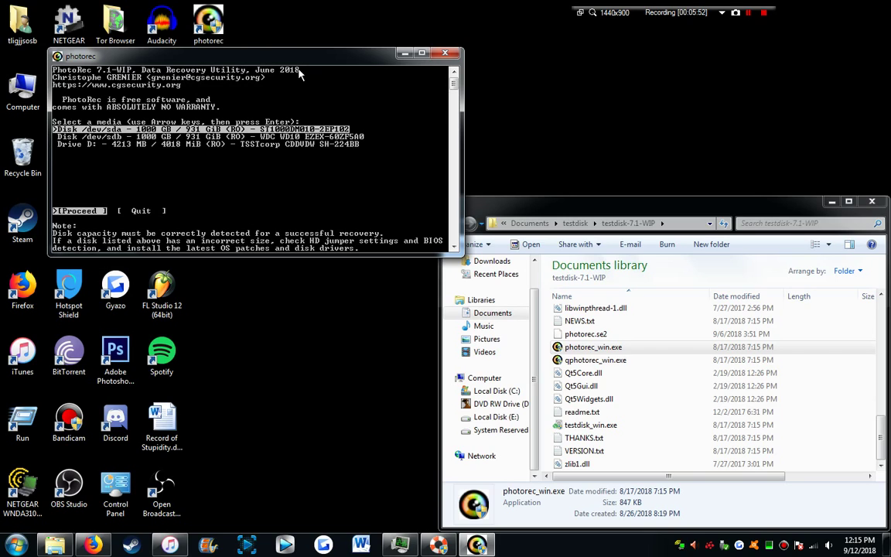
key(Down)
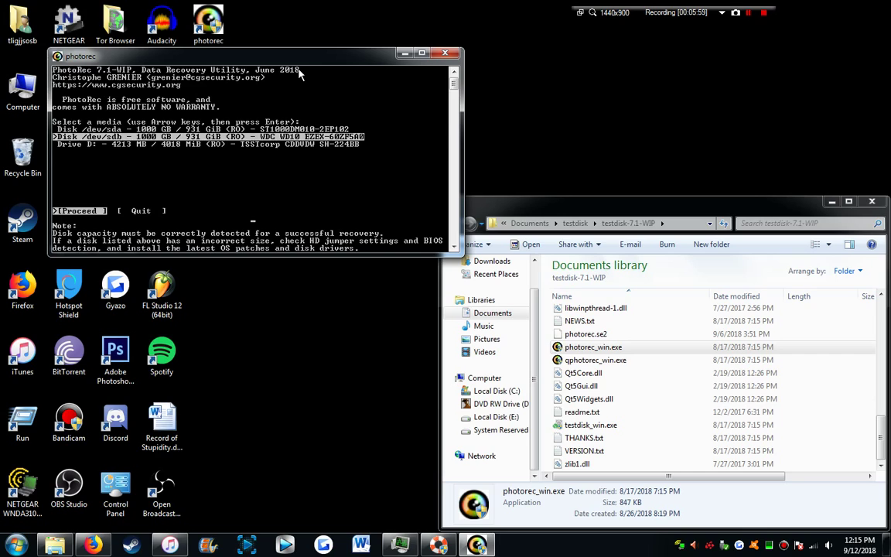
key(Return)
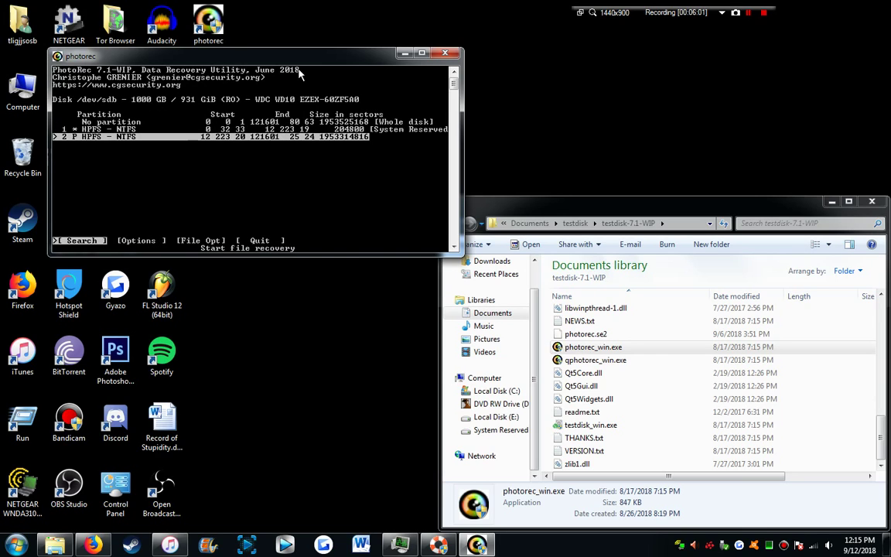
Step: Keep the second HPFS - NTFS partition selected and open the File Opt settings
key(Down)
key(Right)
key(Right)
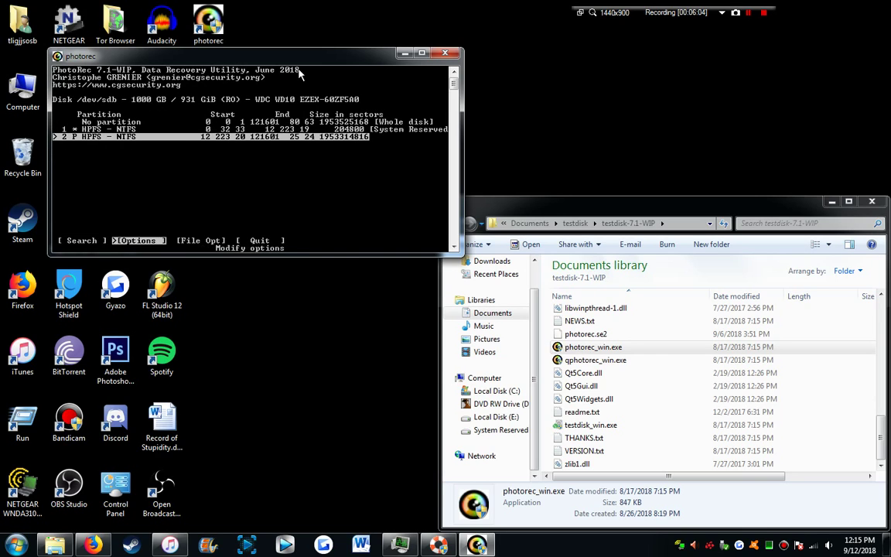
key(Return)
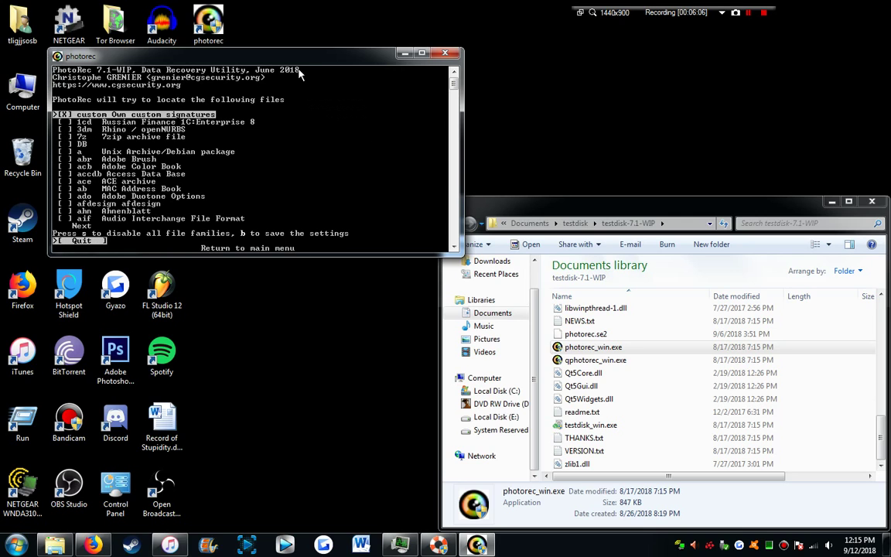
Step: Enable the jpg (JPG picture) file type in the list of files PhotoRec will try to locate
key(Down)
key(Down)
key(Down)
key(Down)
key(Down)
key(Down)
key(Down)
key(Down)
key(Down)
key(Down)
key(Down)
key(Down)
key(Down)
key(Down)
key(Down)
key(Down)
key(Down)
key(Down)
key(Down)
key(Down)
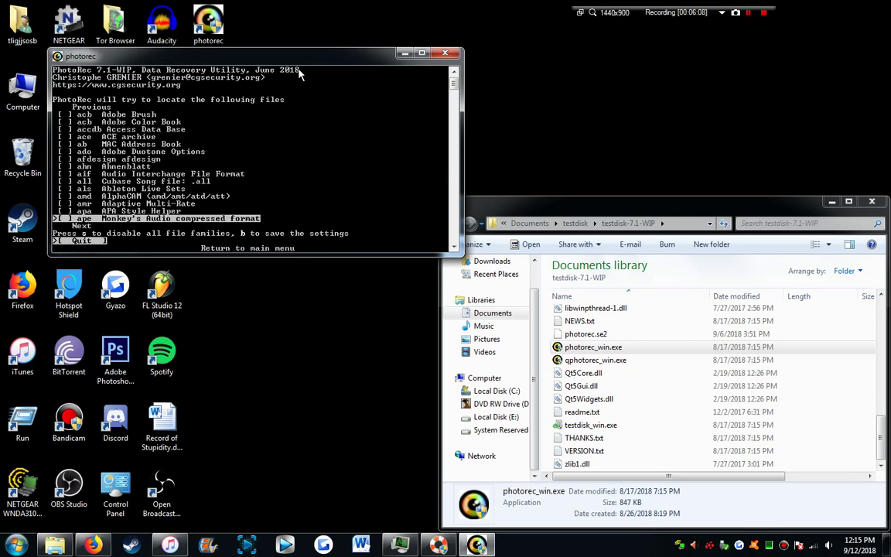
key(Down)
key(Down)
key(Down)
key(Down)
key(Down)
key(Down)
key(Down)
key(Down)
key(Down)
key(Down)
key(Down)
key(Down)
key(Down)
key(Down)
key(Down)
key(Down)
key(Down)
key(Down)
key(Down)
key(Down)
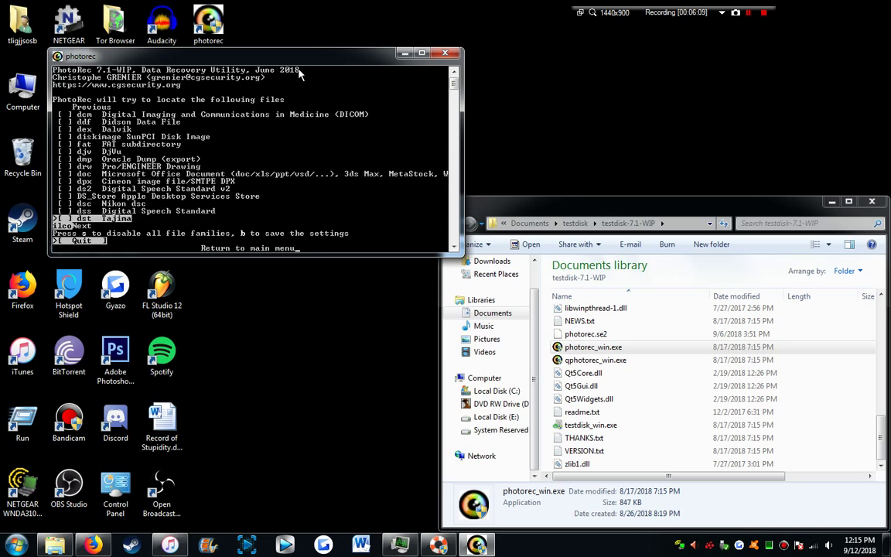
key(Down)
key(Down)
key(Down)
key(Down)
key(Down)
key(Down)
key(Down)
key(Down)
key(Down)
key(Down)
key(Down)
key(Down)
key(Down)
key(Down)
key(Down)
key(Down)
key(Down)
key(Down)
key(Down)
key(Down)
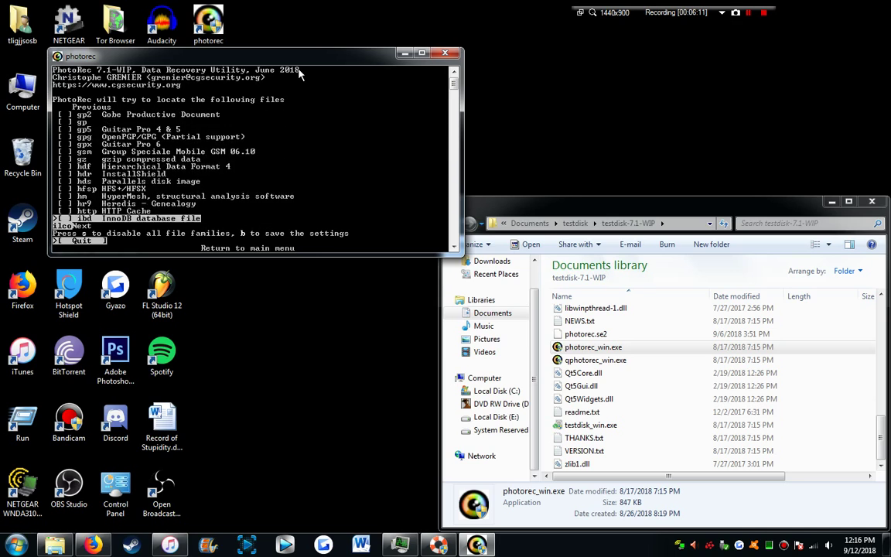
key(Down)
key(Down)
key(Down)
key(Down)
key(Down)
key(Down)
key(Down)
key(Down)
key(Down)
key(Down)
key(Down)
key(Down)
key(Down)
key(Down)
key(Down)
key(Down)
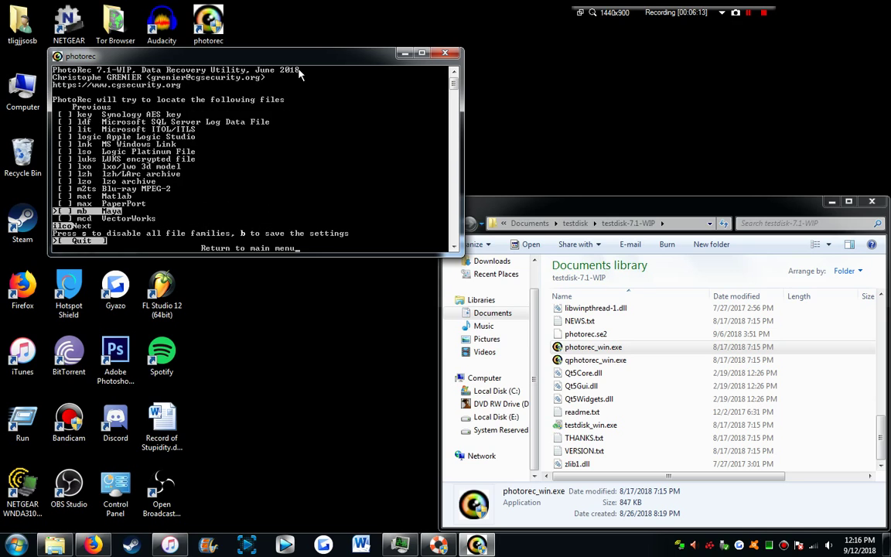
key(Up)
key(Up)
key(Up)
key(Up)
key(Up)
key(Up)
key(Up)
key(Up)
key(Up)
key(Up)
key(Up)
key(Up)
key(Down)
key(Down)
key(Down)
key(space)
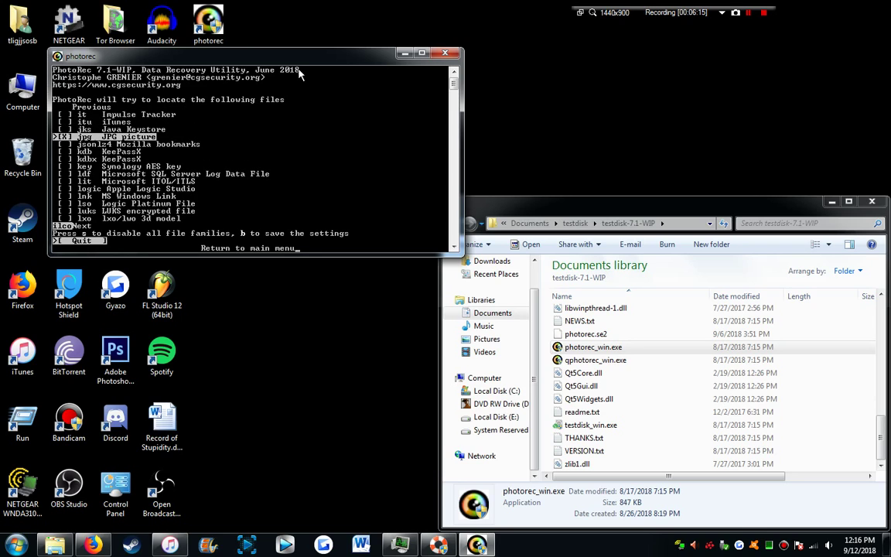
Step: Enable the mov (mov/mp4/3gp/3g2/jp2) file type in the list of files PhotoRec will try to locate
key(Down)
key(Down)
key(Down)
key(Down)
key(Down)
key(Down)
key(Down)
key(Down)
key(Down)
key(Down)
key(Down)
key(Down)
key(Down)
key(Down)
key(Down)
key(Down)
key(Down)
key(Down)
key(Down)
key(Down)
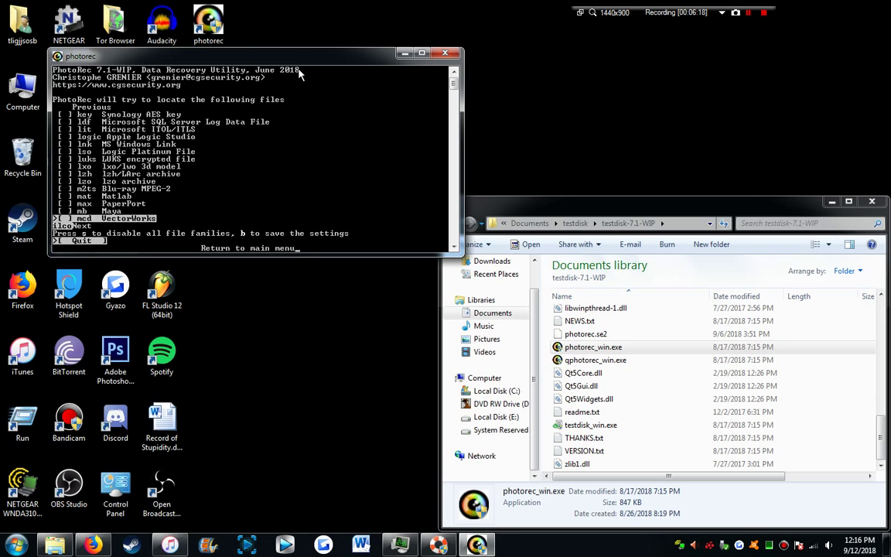
key(Down)
key(Up)
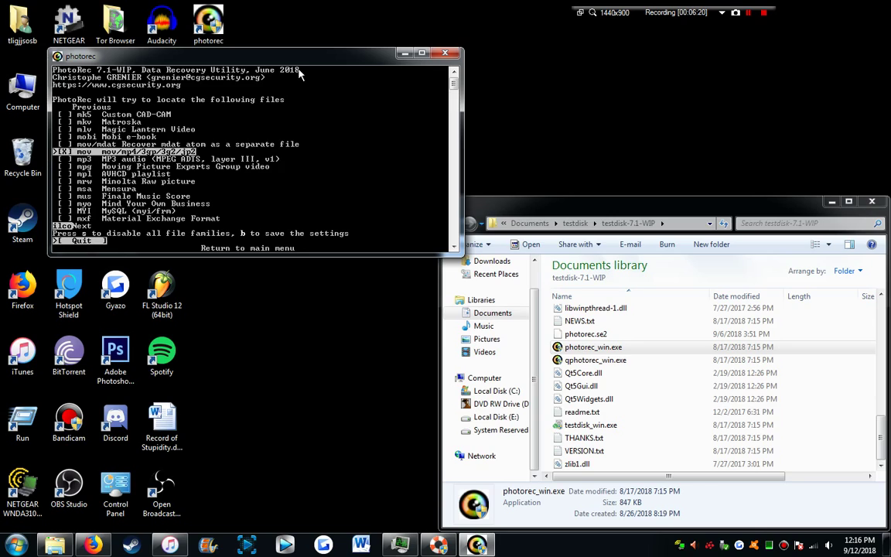
key(space)
Step: Review the remaining file types past png without enabling more, and return to the partition screen
key(Up)
key(Down)
key(Down)
key(Down)
key(Down)
key(Down)
key(Down)
key(Down)
key(Down)
key(Down)
key(Down)
key(Down)
key(Down)
key(Down)
key(Down)
key(Down)
key(Down)
key(Down)
key(Down)
key(Down)
key(Down)
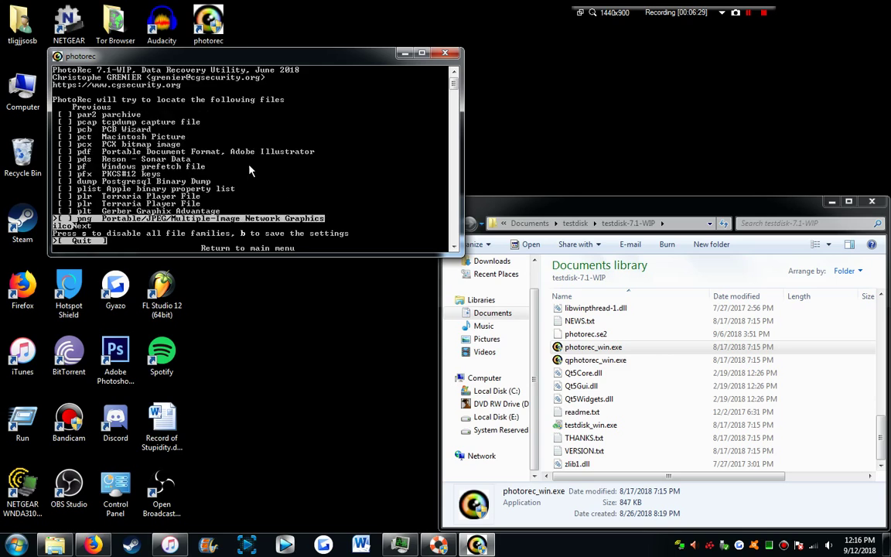
key(Down)
key(Down)
key(Down)
key(Down)
key(Down)
key(Down)
key(Down)
key(Down)
key(Down)
key(Down)
key(Down)
key(Down)
key(Down)
key(Down)
key(Down)
key(Return)
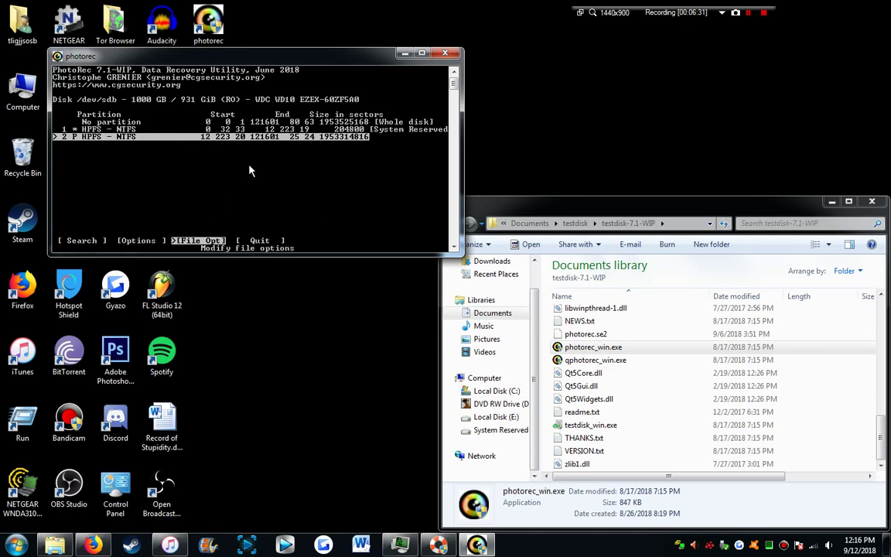
Step: Start the file search on the second partition with the Other filesystem type, extracting files from the Whole partition
key(Left)
key(Left)
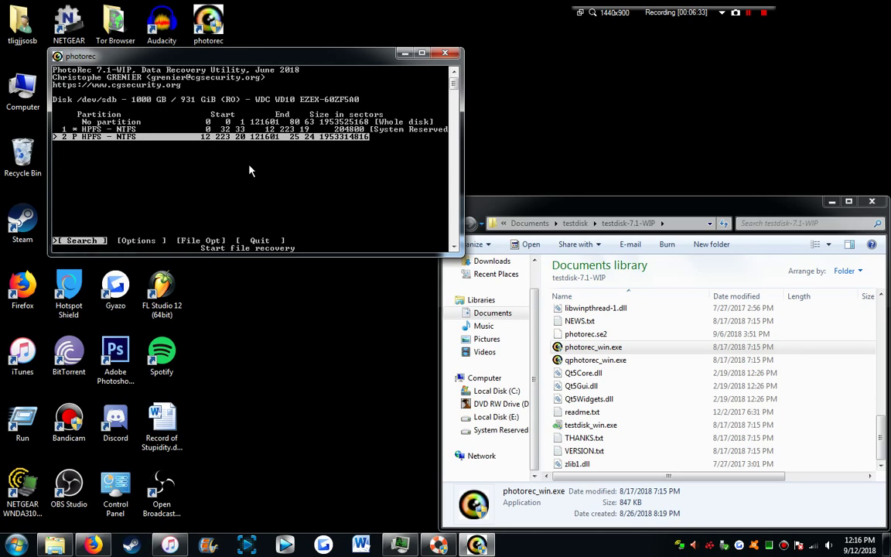
key(Return)
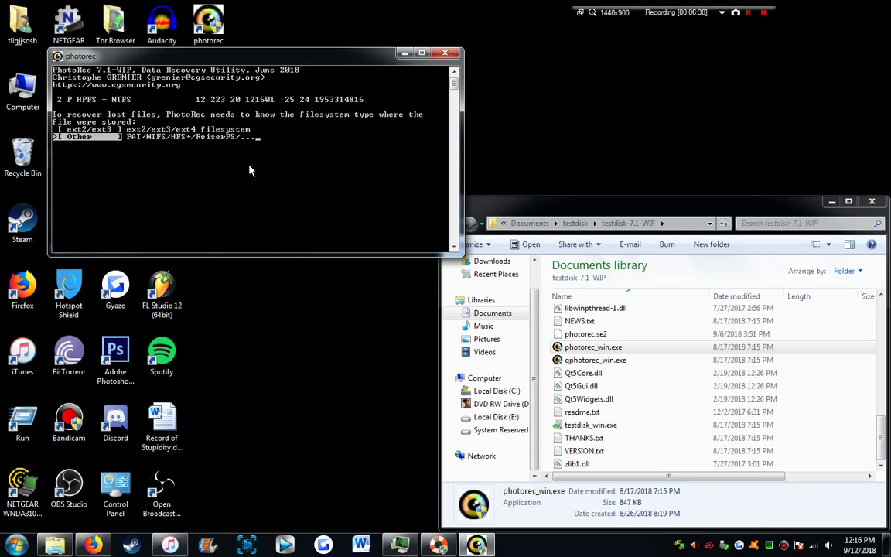
key(Return)
key(Down)
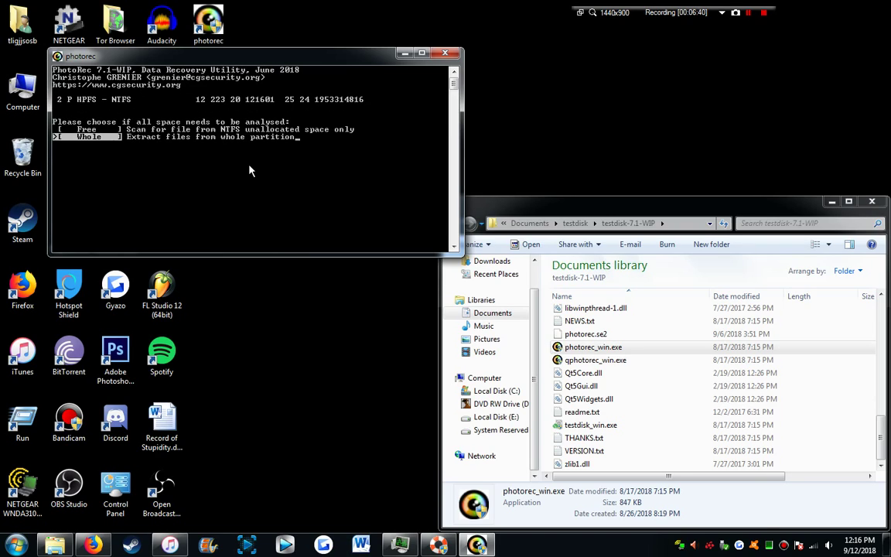
key(Return)
Step: Accept the testdisk-7.1-WIP directory as the destination for recovered files and begin the recovery
key(Down)
key(Down)
key(Down)
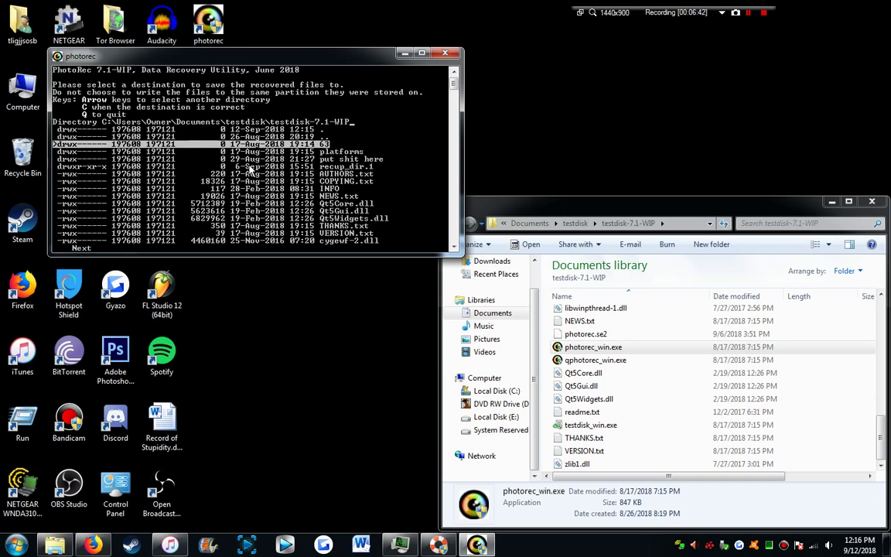
key(Down)
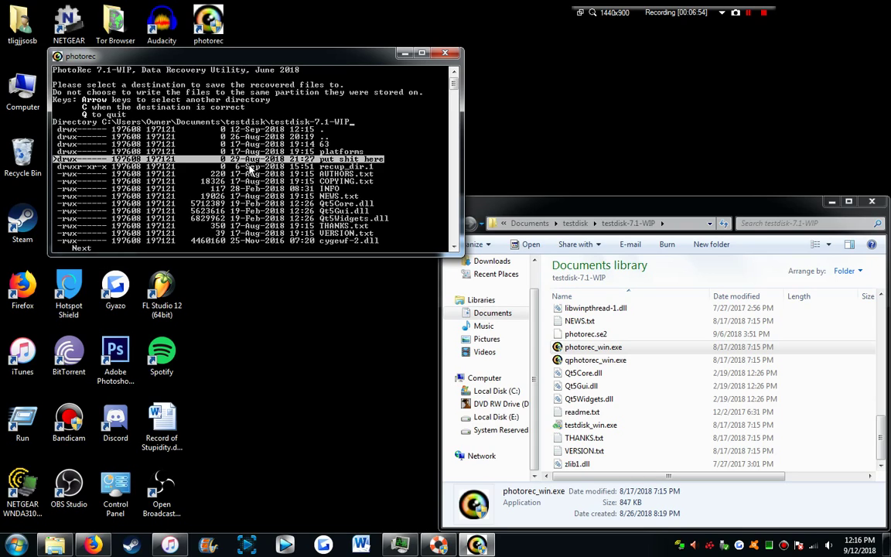
key(c)
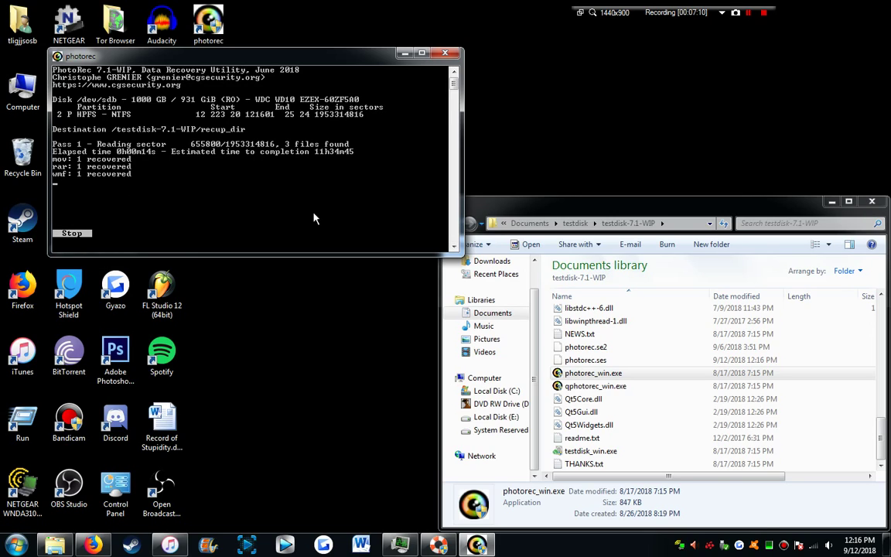
Step: Stop the running recovery and confirm quitting it
key(Return)
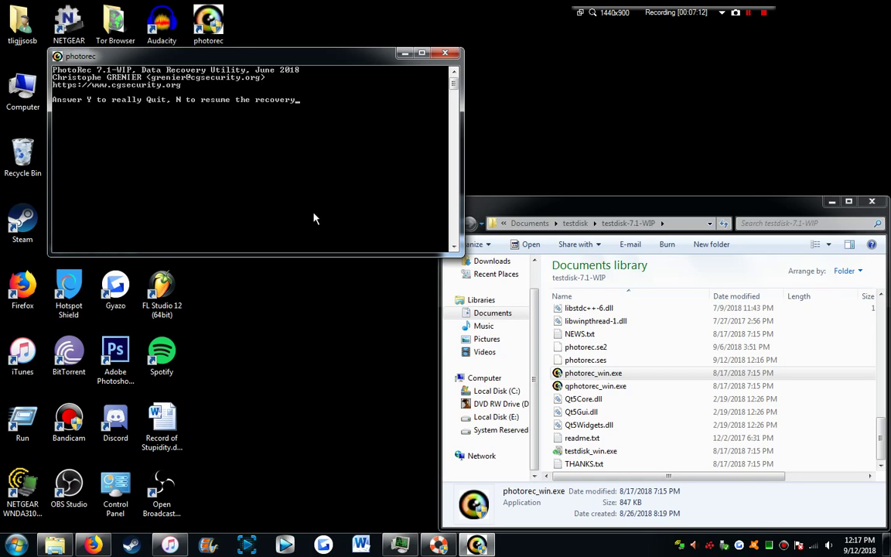
key(y)
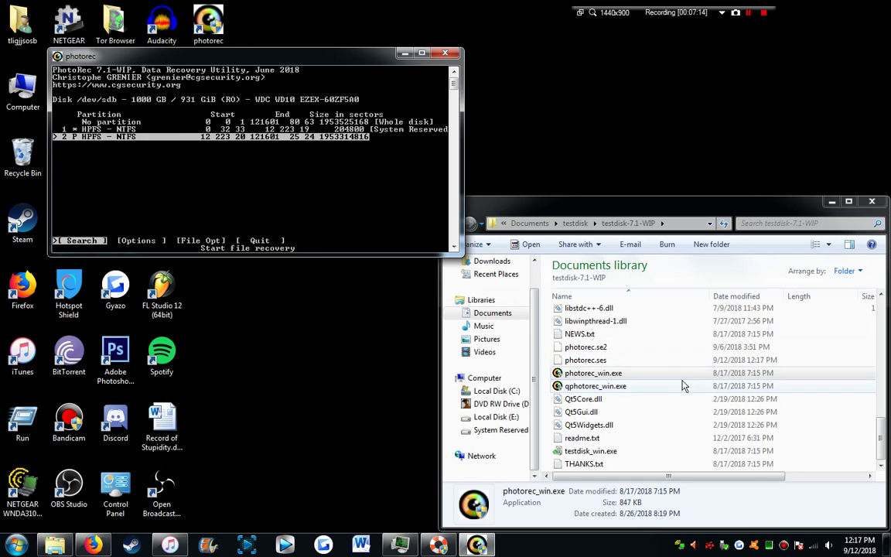
Step: Open recup_dir.1 inside the "put shit here" folder in File Explorer and look through its recovered files to the end
click(774, 360)
scroll(773, 371, down, 1)
click(584, 349)
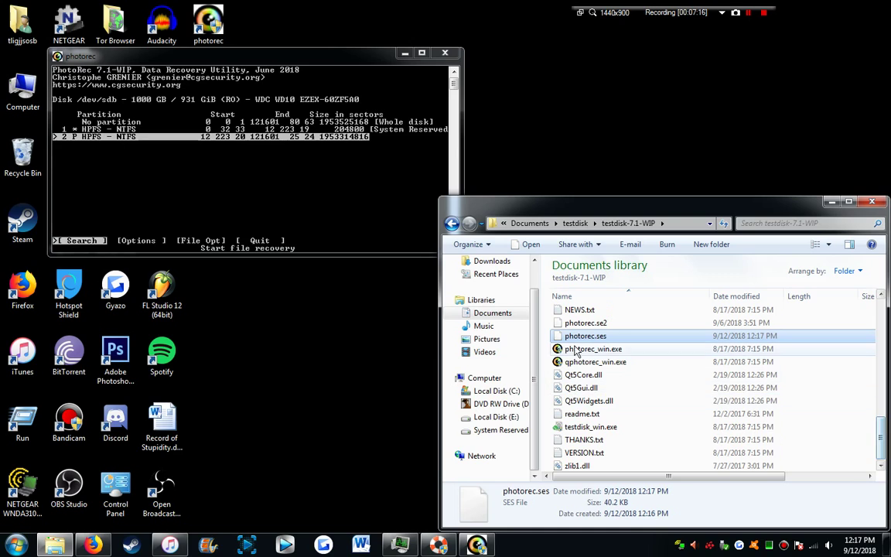
scroll(628, 379, up, 5)
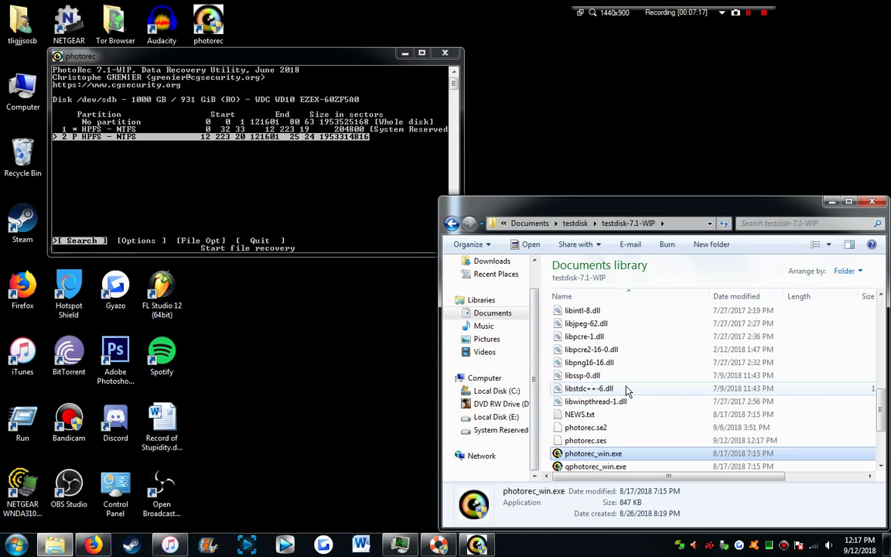
scroll(789, 409, up, 8)
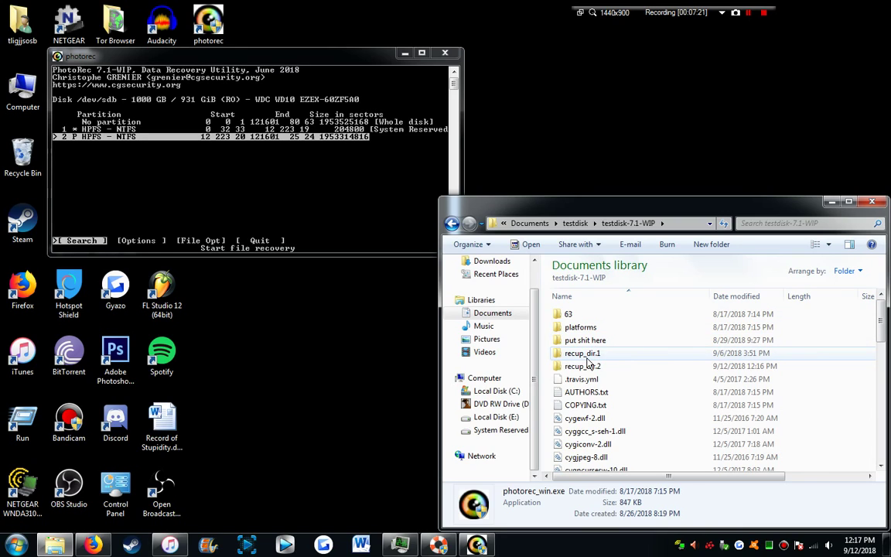
double_click(586, 340)
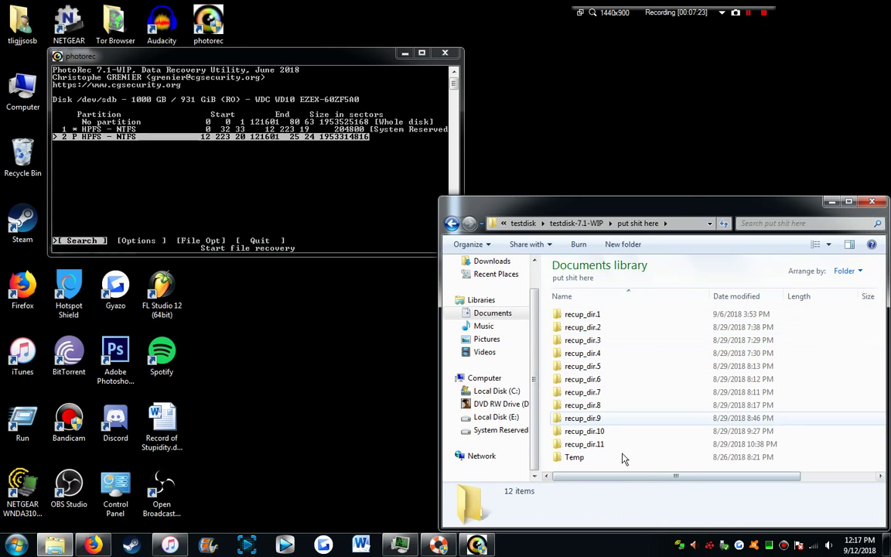
double_click(586, 314)
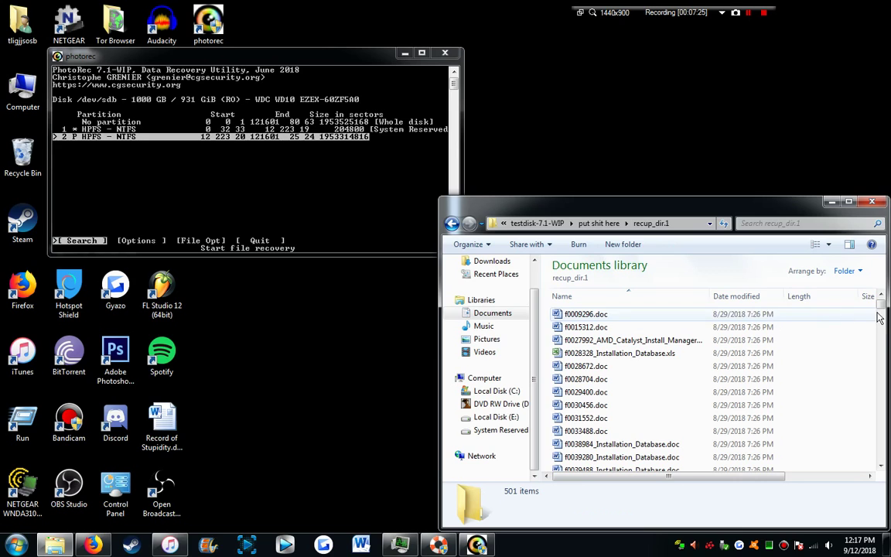
drag(881, 303, 880, 480)
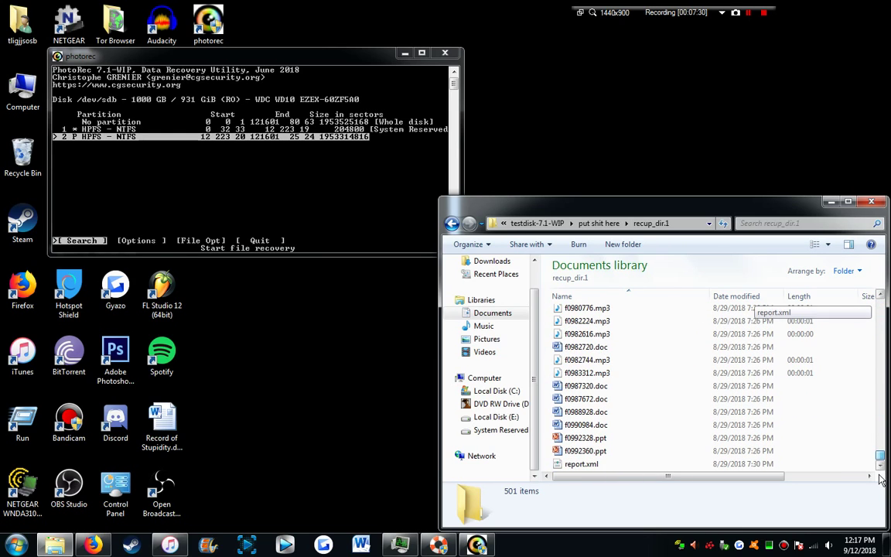
Step: Go back to the parent folder and look through the recovered files in recup_dir.2
click(451, 223)
click(582, 329)
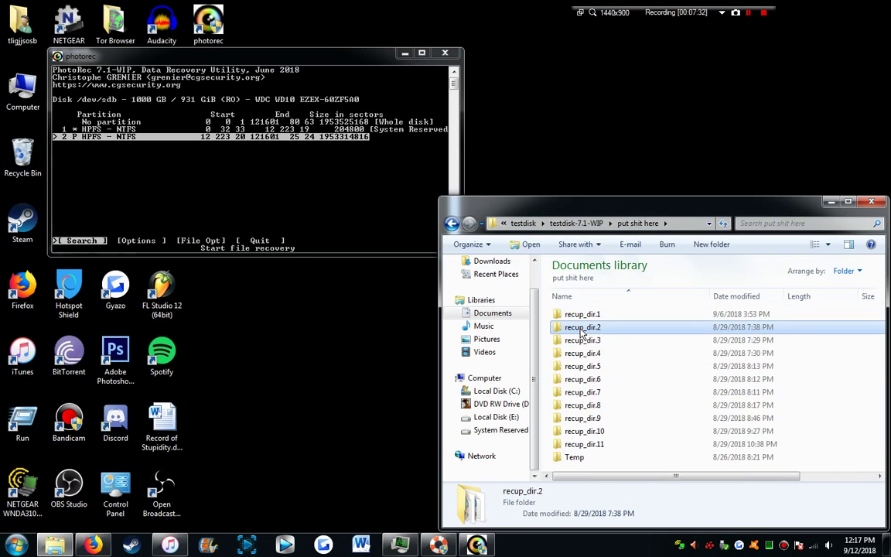
double_click(582, 328)
mouse_move(886, 306)
mouse_down()
mouse_move(882, 456)
mouse_move(881, 303)
mouse_up()
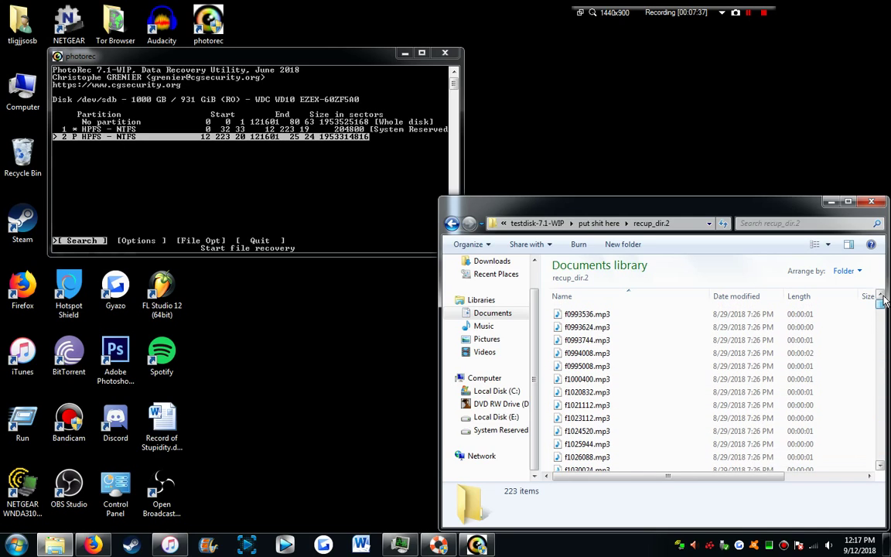
Step: Open f0534720.doc from recup_dir.1 in Word with the Windows (Default) encoding and examine its content
click(597, 224)
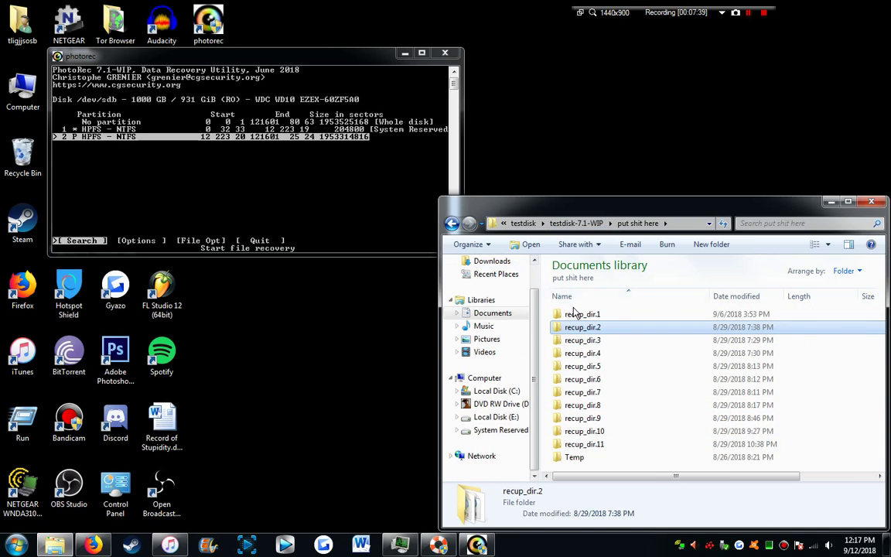
double_click(572, 313)
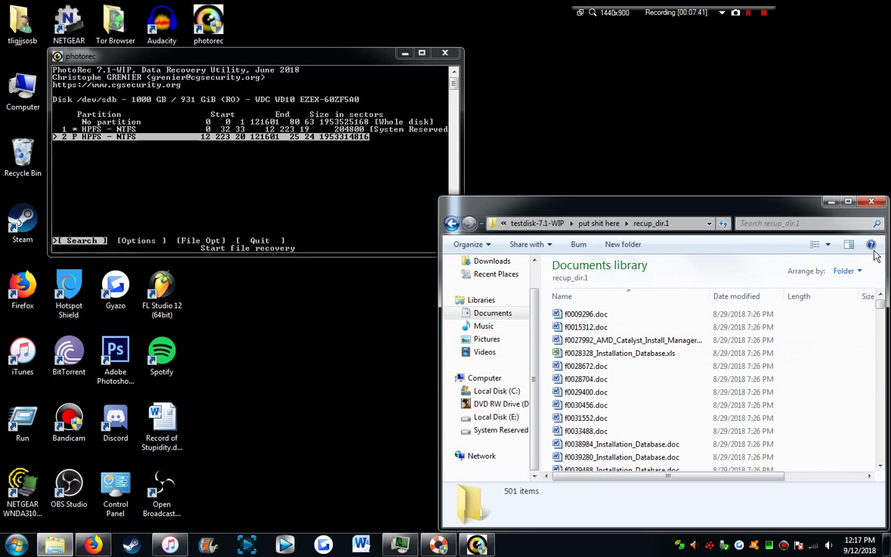
drag(880, 308, 881, 357)
double_click(586, 426)
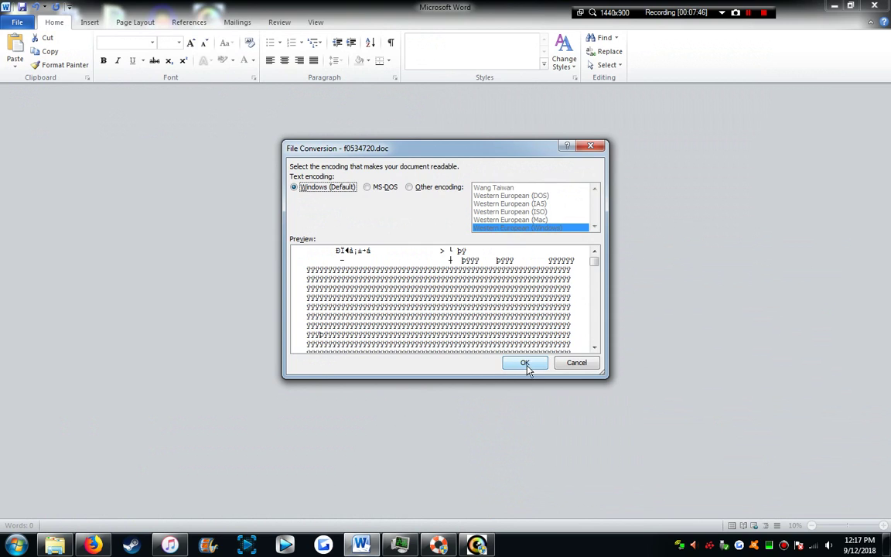
key(Return)
drag(888, 118, 888, 431)
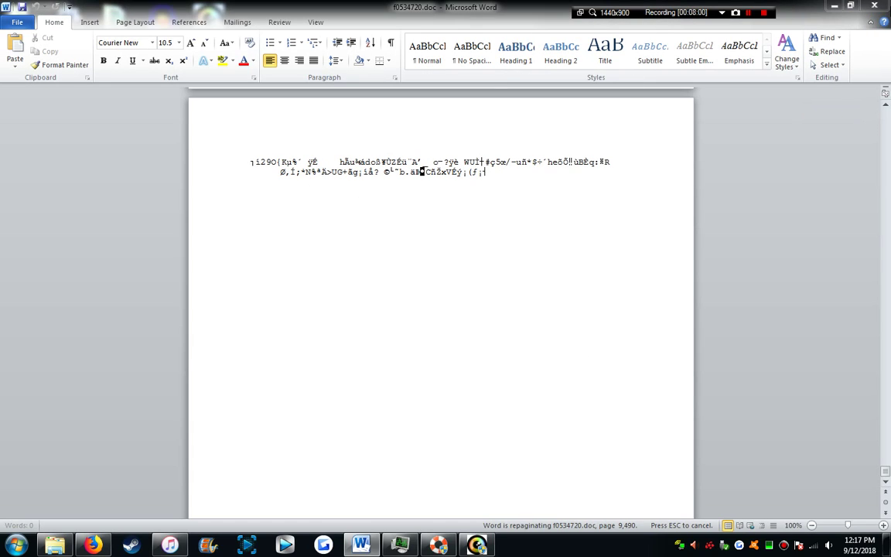
Step: Decline to continue the document's pagination and close Word
click(460, 316)
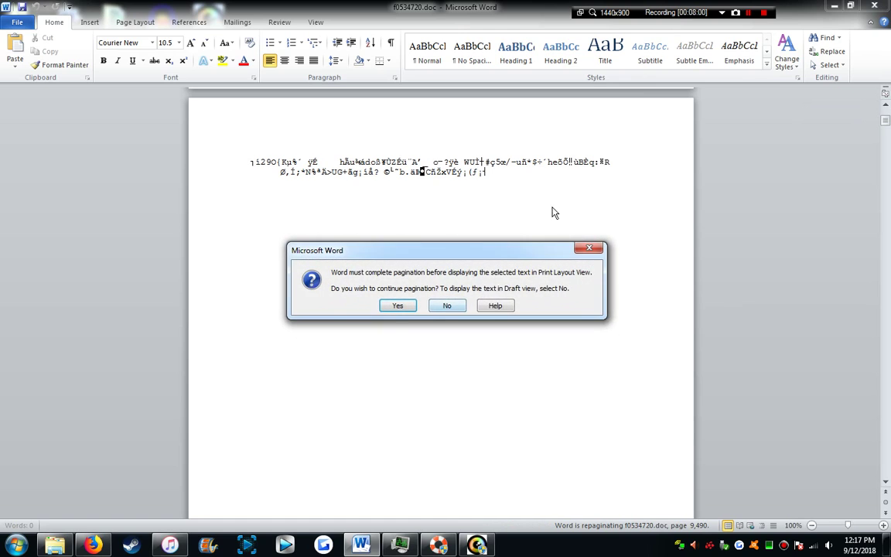
click(434, 310)
click(874, 7)
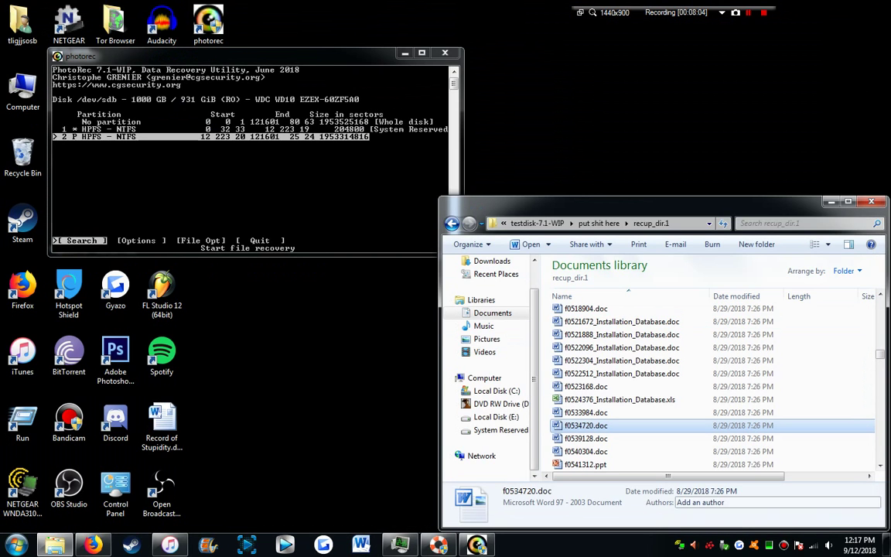
Step: Return to the folder of recovery directories, open recup_dir.7 and select f62231976.m4p to check its details
click(606, 226)
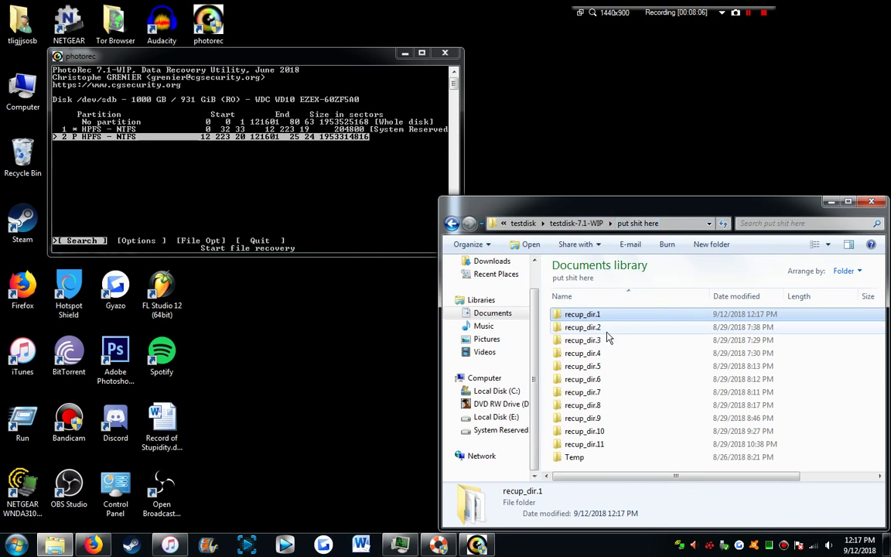
click(596, 395)
double_click(596, 396)
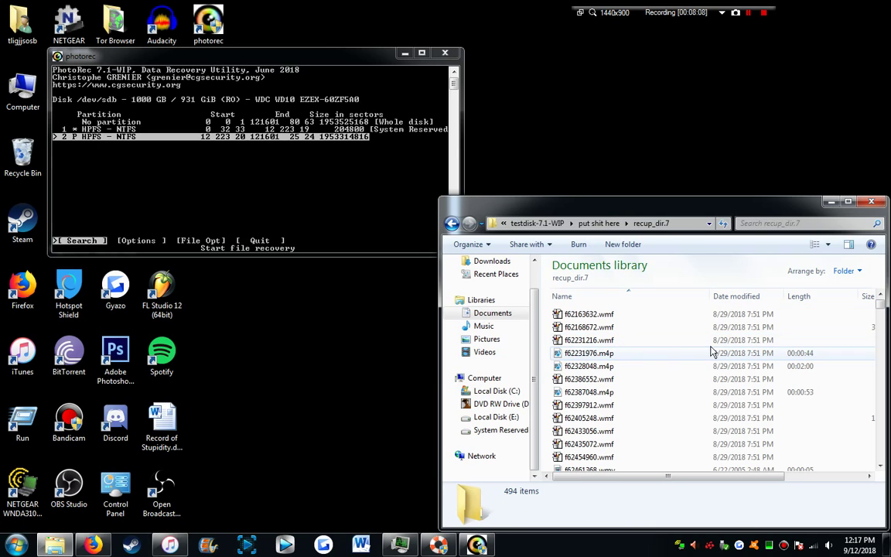
click(754, 353)
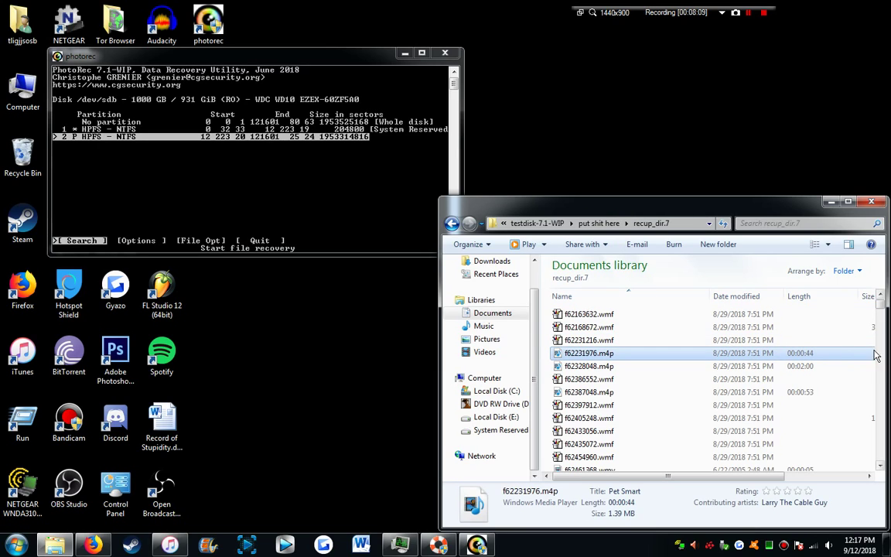
Step: Play the recovered video f63438872.wmv from recup_dir.7, skip ahead in it and close the player
drag(885, 306, 881, 316)
click(590, 435)
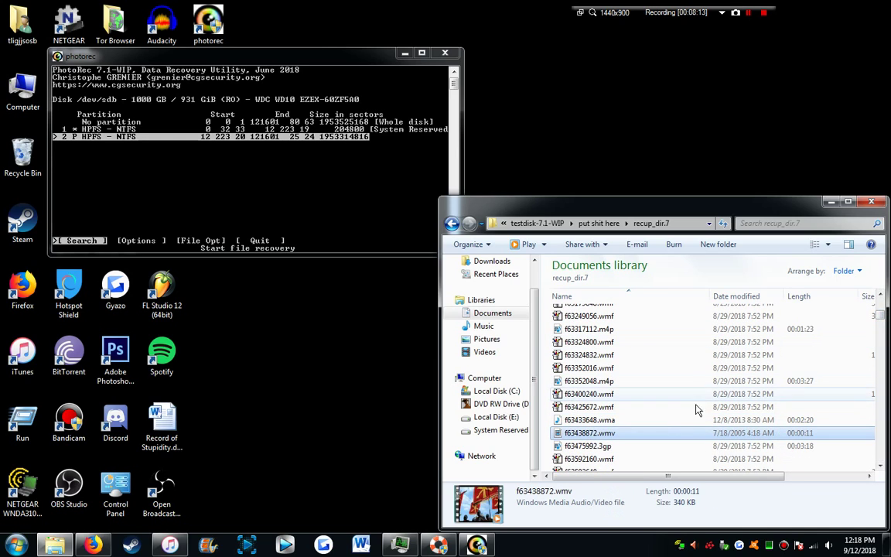
double_click(627, 434)
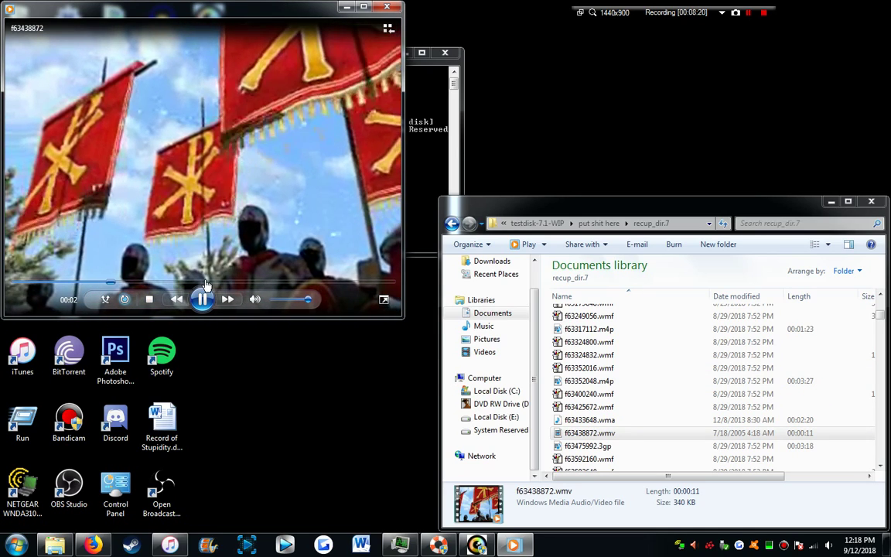
click(332, 283)
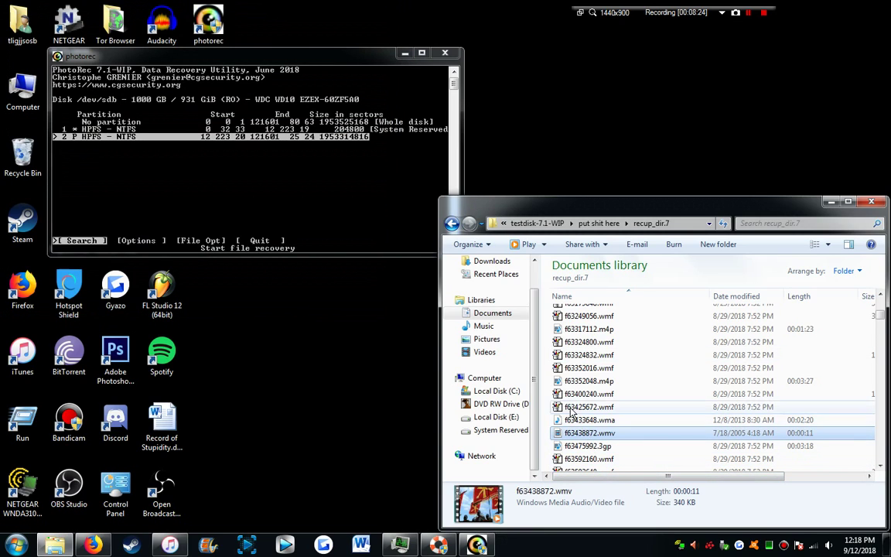
Step: Browse further through recup_dir.7 and check the details of f65692312.wmf and f65762528.wmf
scroll(572, 414, down, 10)
scroll(591, 397, down, 2)
scroll(614, 396, up, 2)
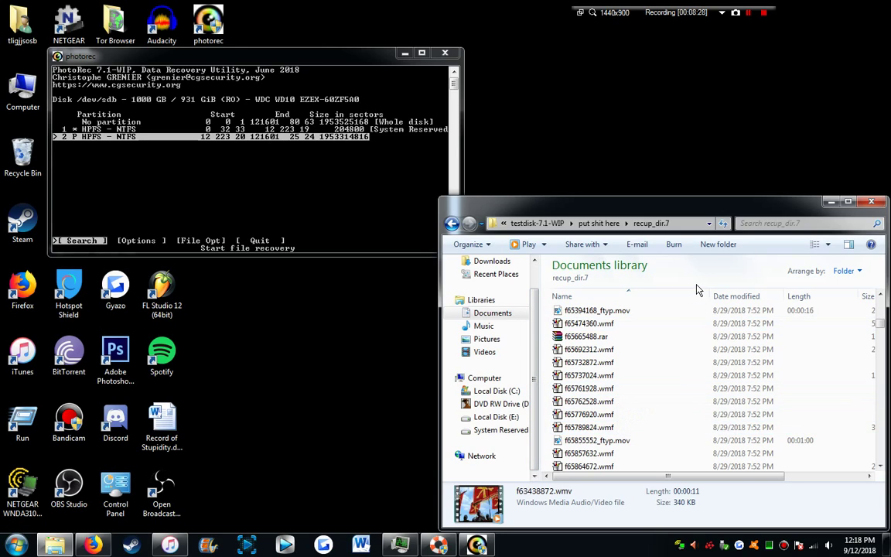
click(572, 352)
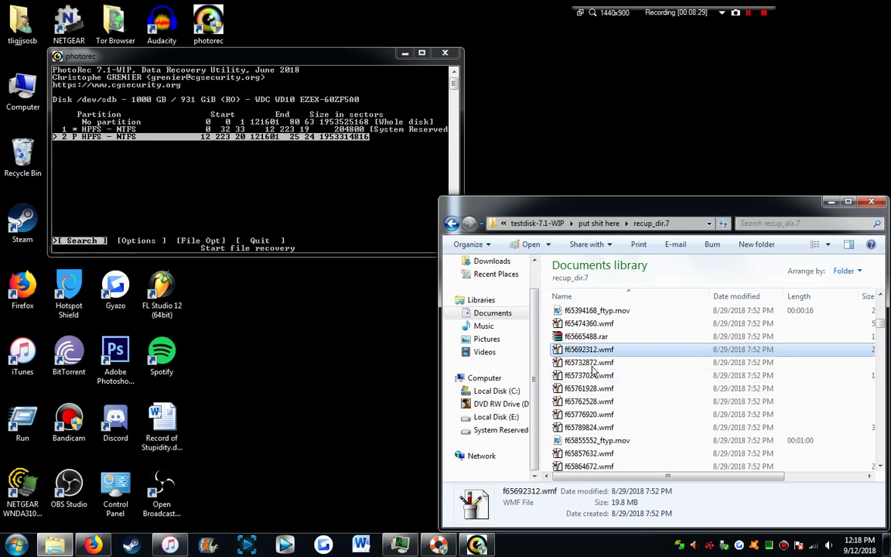
click(584, 402)
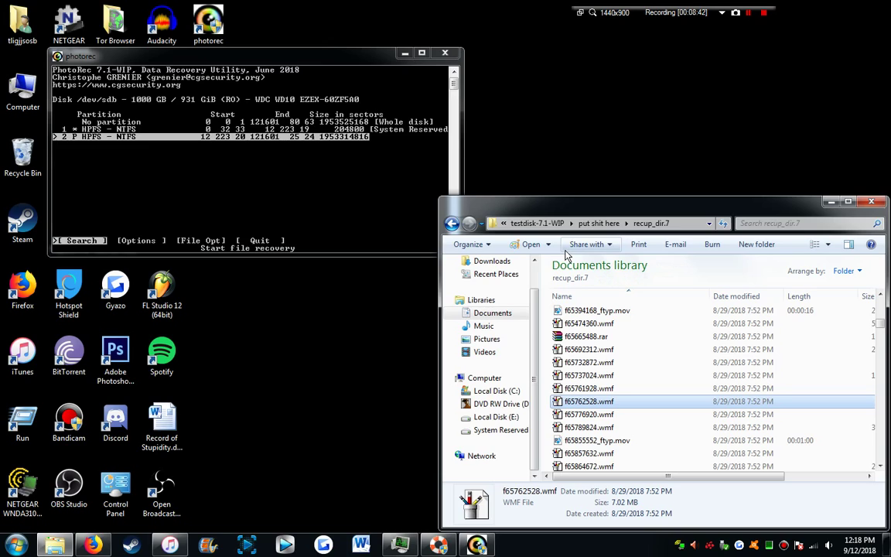
Step: Rename f65762528.wmf in recup_dir.7 to tacos.wmf and select f98144984.wmf to check its details
click(582, 403)
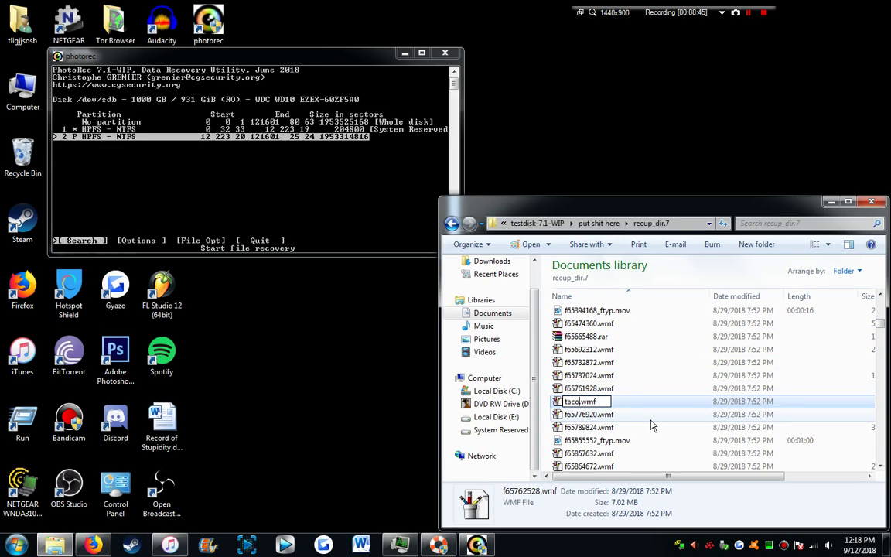
key(Return)
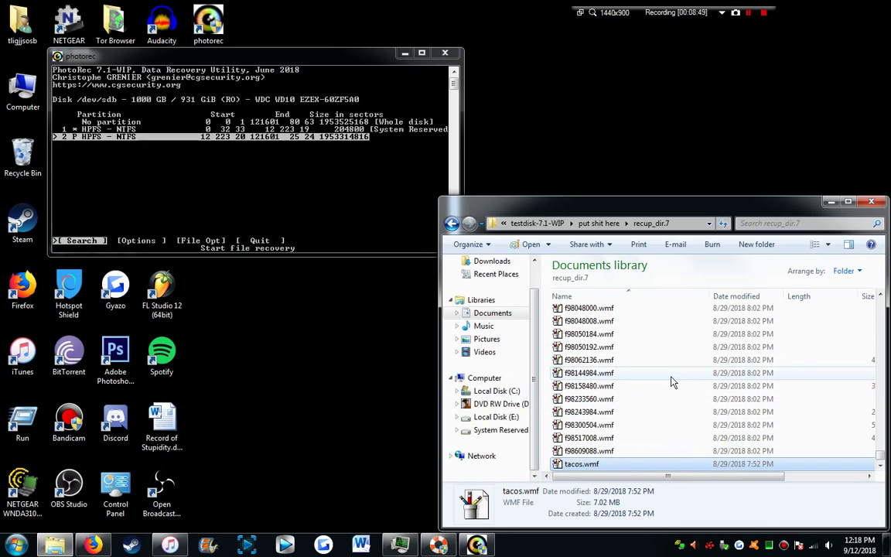
click(589, 373)
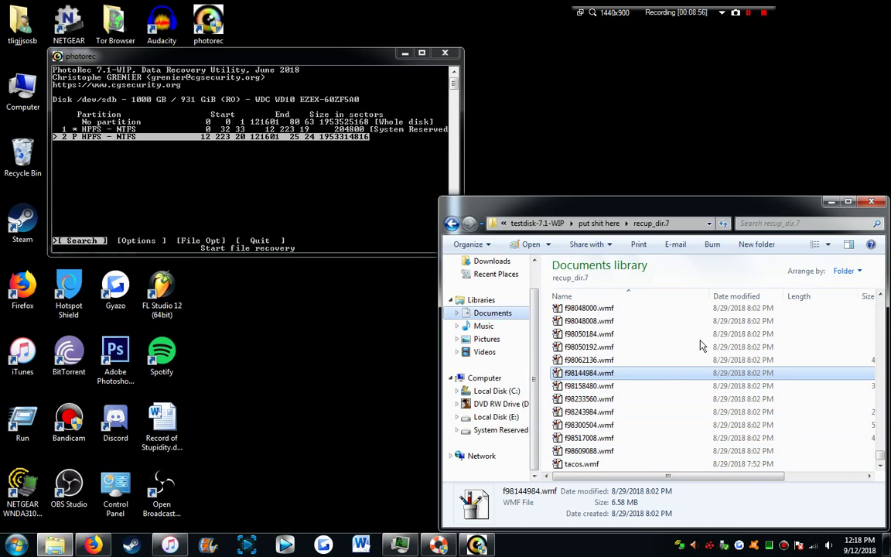
Step: Open recup_dir.8 from the folder of recovery directories, play f98688480_ftyp.mov and close the player
click(601, 225)
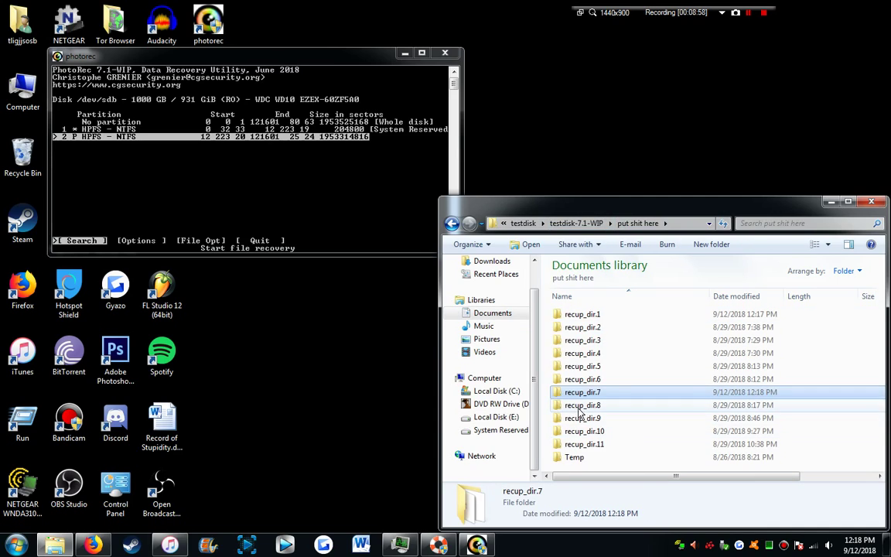
double_click(592, 410)
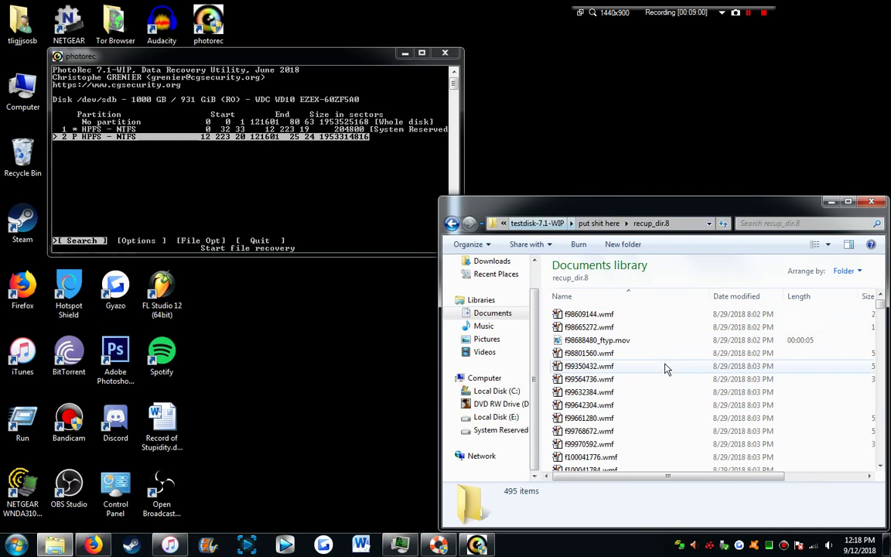
click(678, 344)
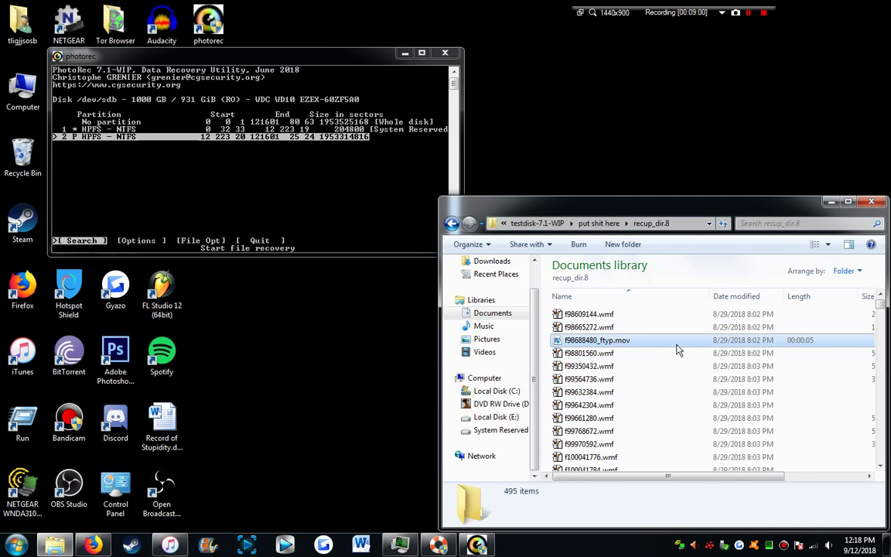
double_click(554, 344)
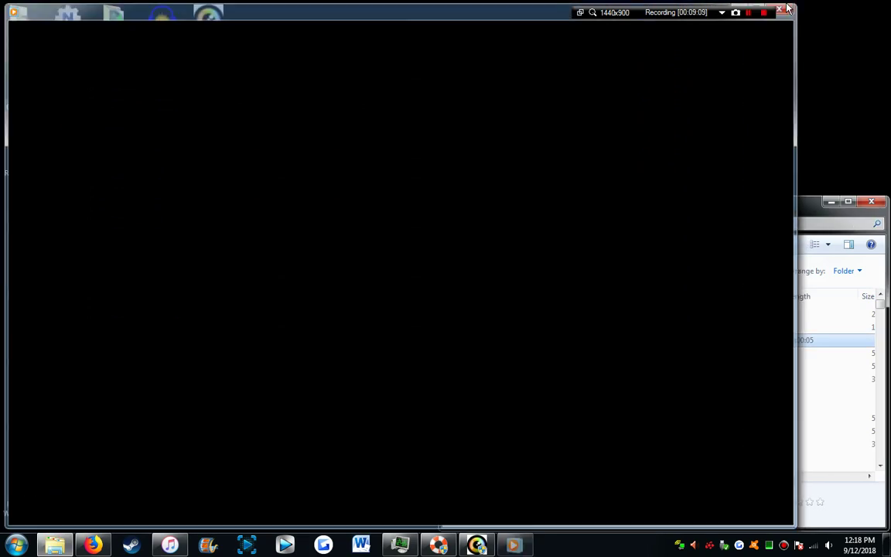
click(784, 7)
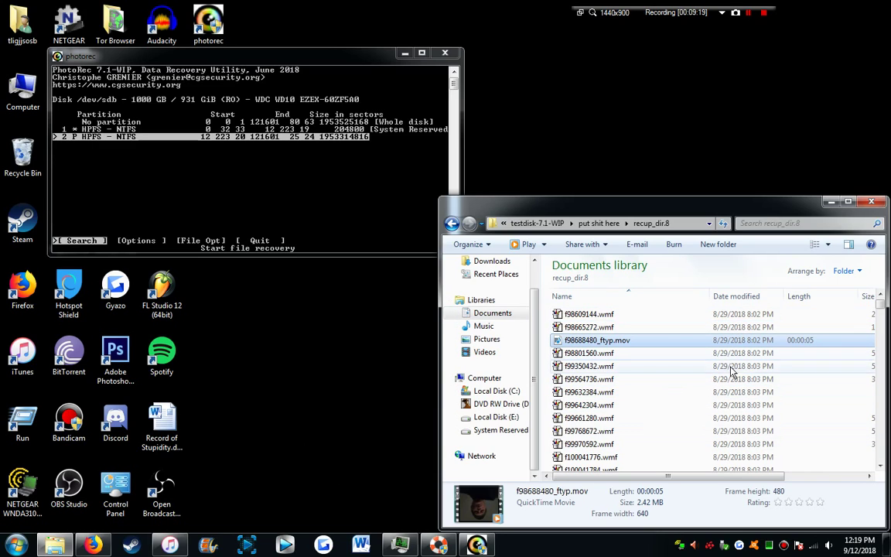
Step: Sort recup_dir.8 by date modified, play the recovered video f113238496.wmv and close the player
click(739, 296)
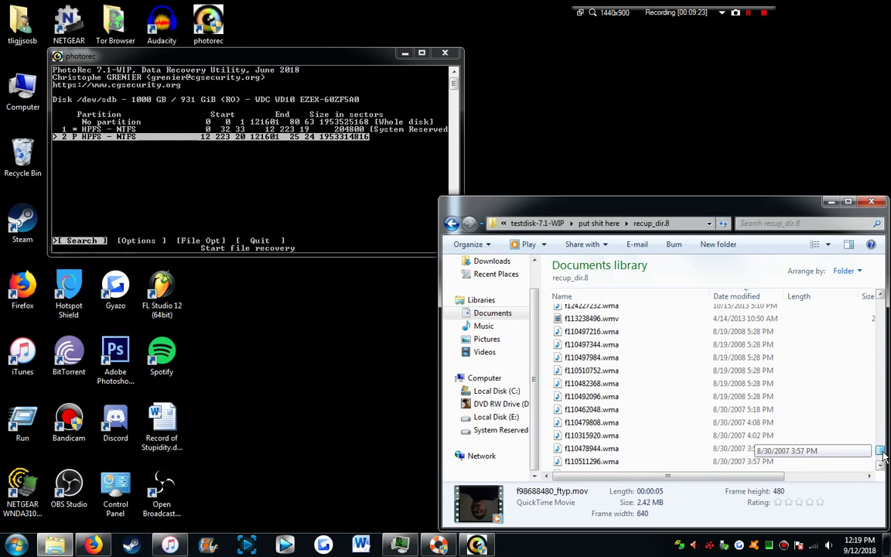
click(739, 382)
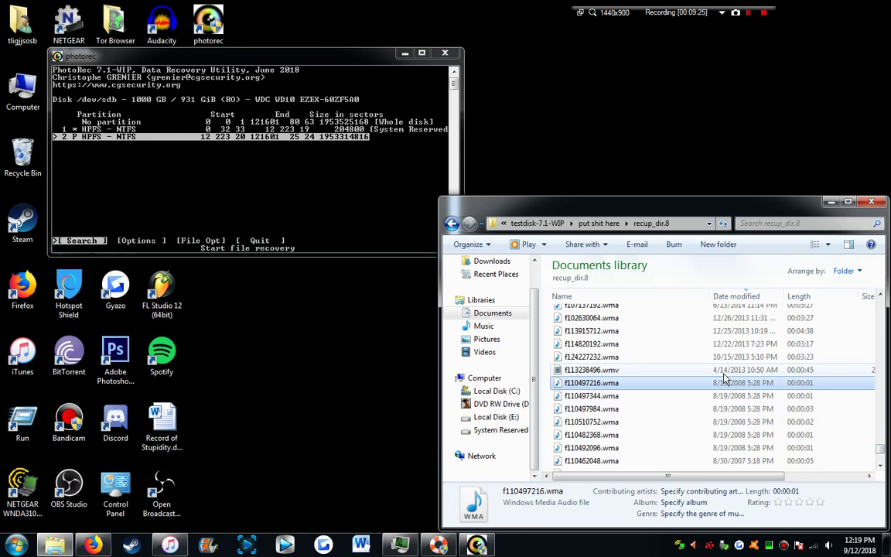
click(727, 371)
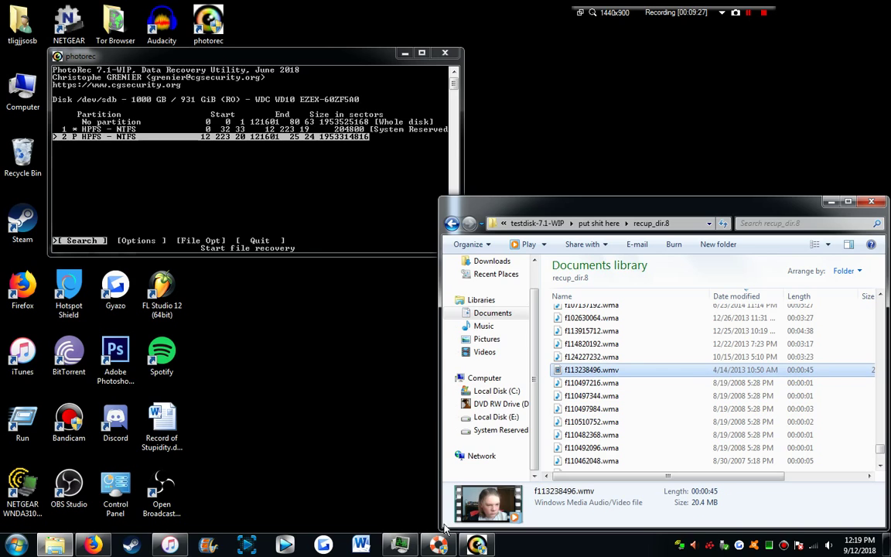
double_click(732, 372)
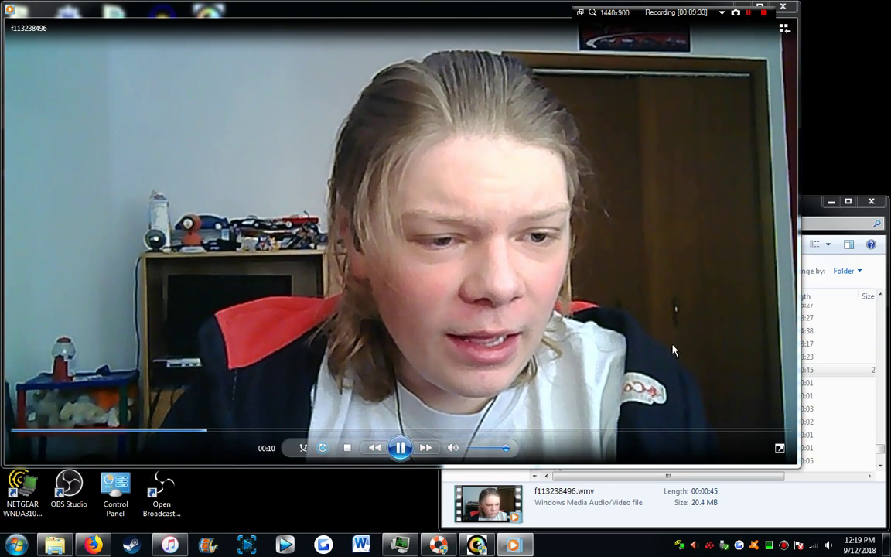
click(783, 6)
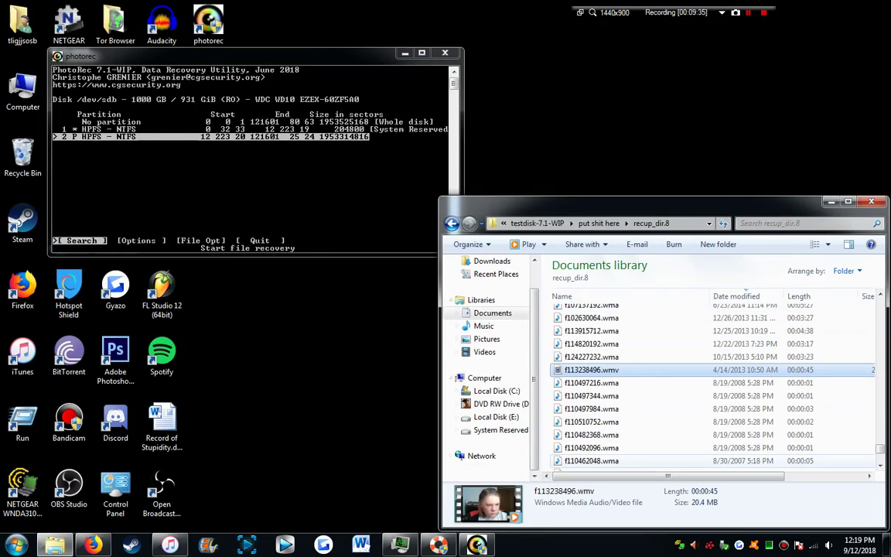
Step: Check the details of f113860736.wmv, sort recup_dir.8 by name and select f113063616.m4p
scroll(800, 464, down, 5)
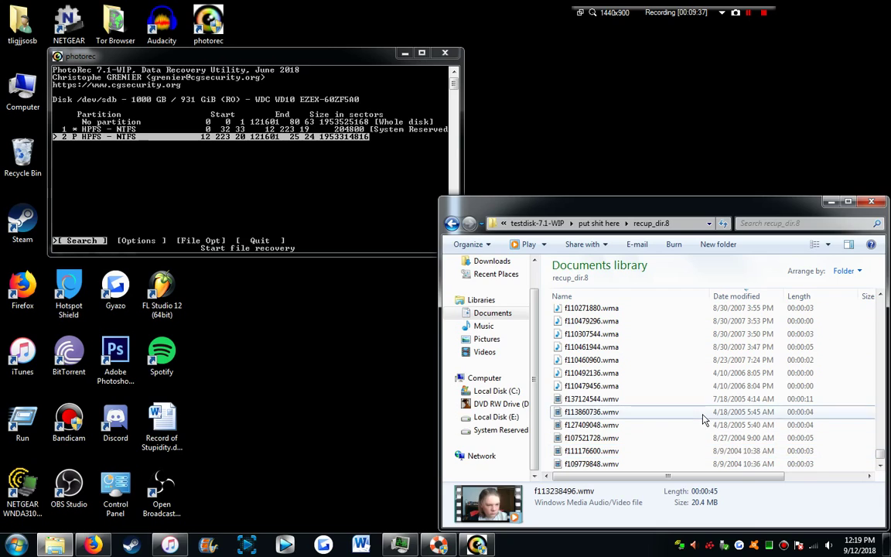
click(705, 417)
click(613, 297)
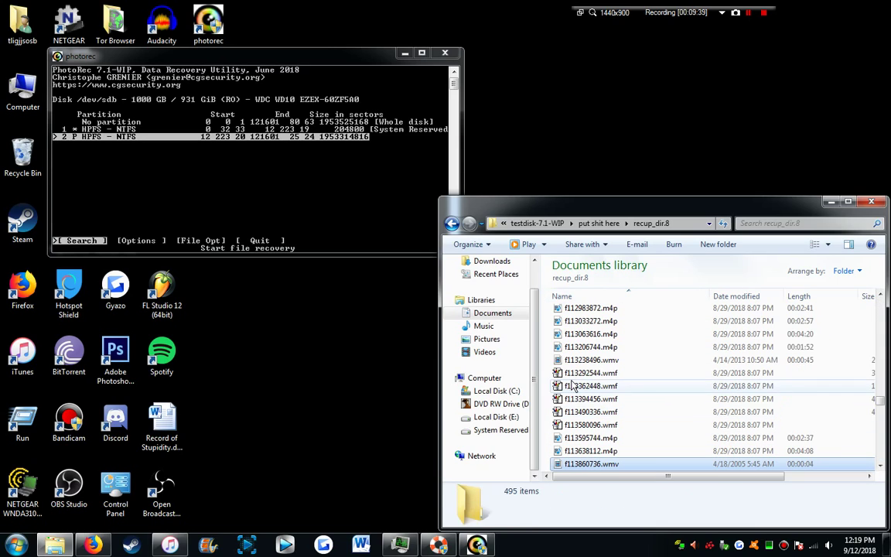
scroll(692, 309, up, 1)
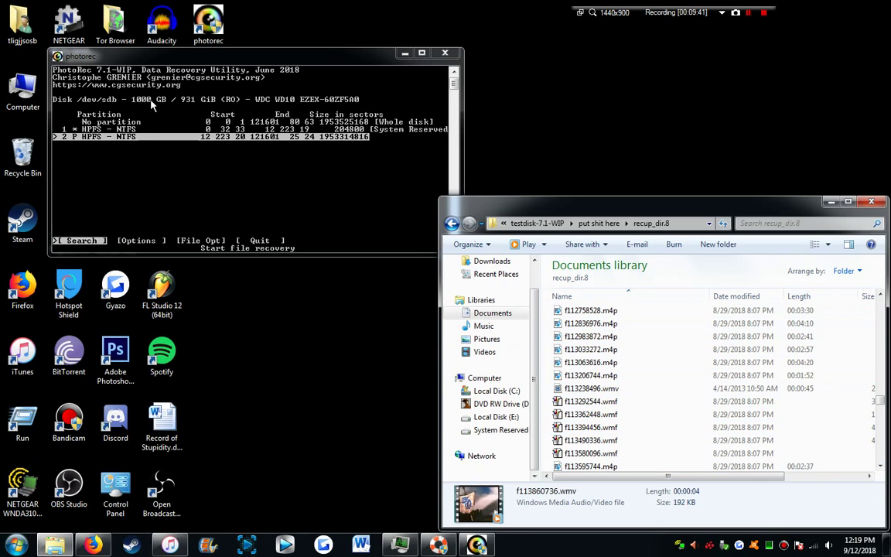
click(252, 185)
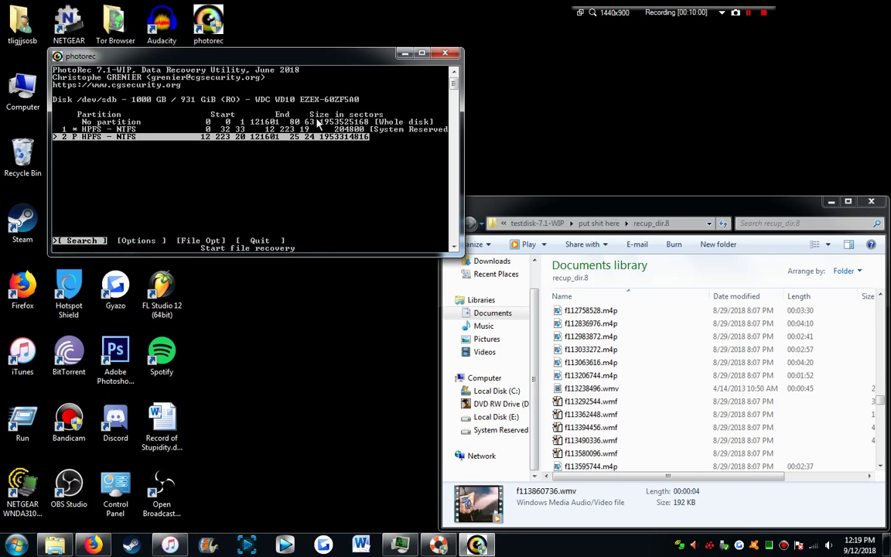
click(611, 362)
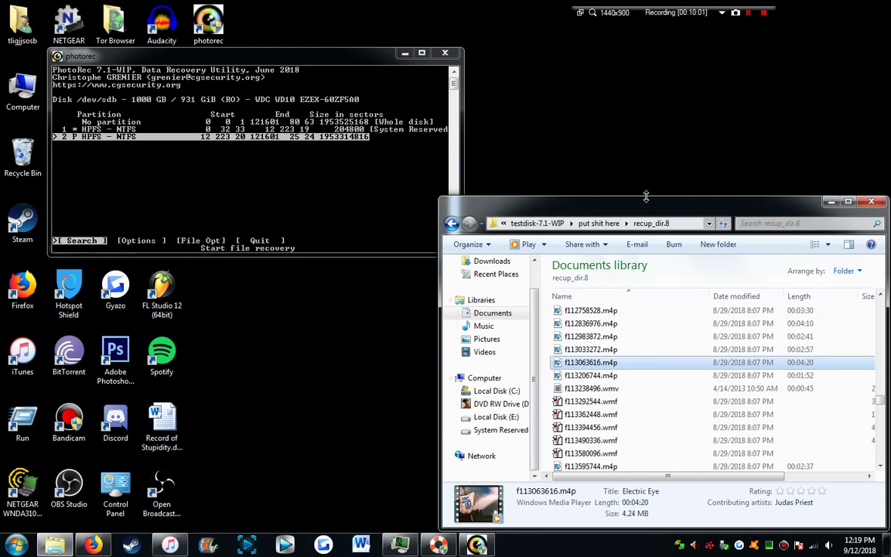
Step: Go up to the Documents library and look through its folders and files
click(551, 223)
click(537, 223)
scroll(749, 431, down, 10)
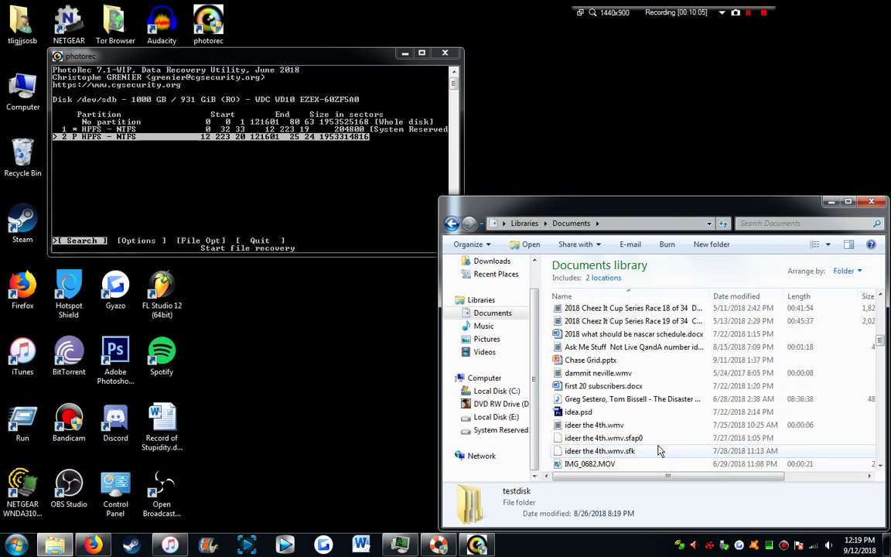
scroll(660, 451, up, 5)
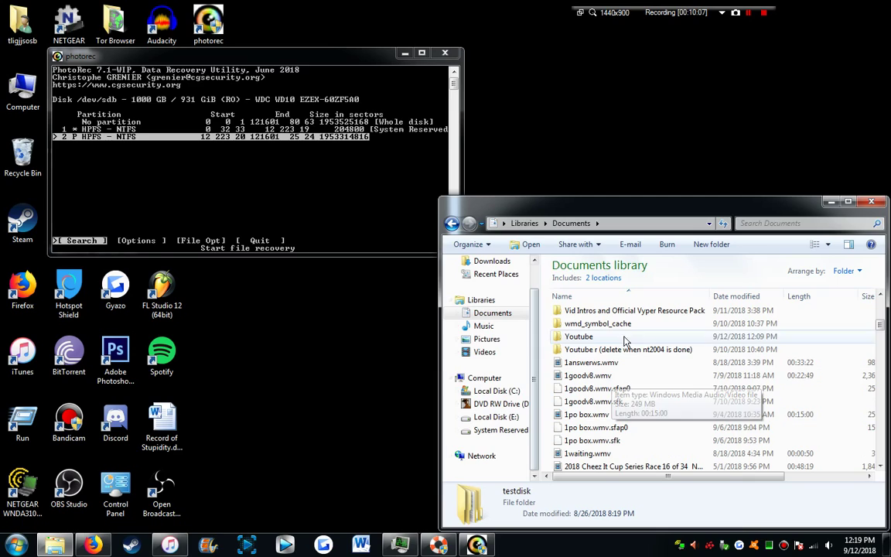
Step: Go back to the testdisk-7.1-WIP folder and open recup_dir.10 among the recovery directories
click(453, 225)
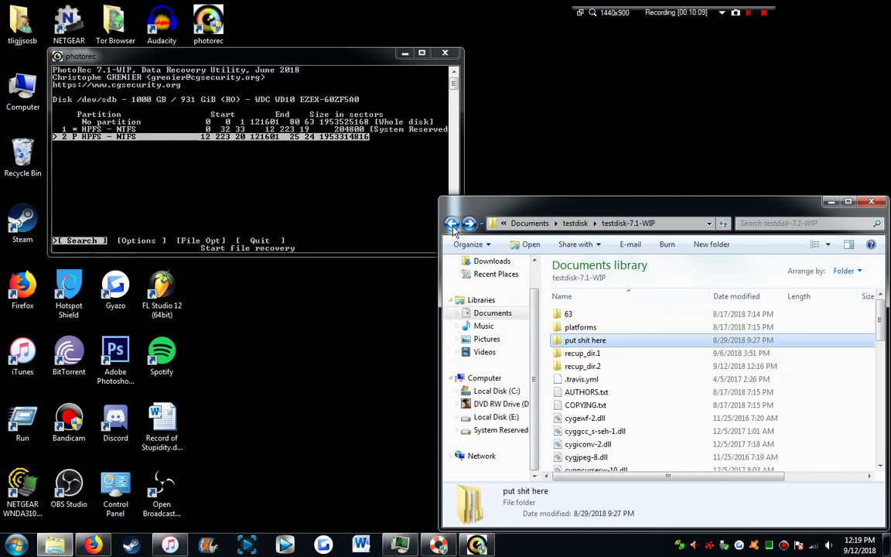
double_click(588, 340)
click(604, 433)
double_click(604, 438)
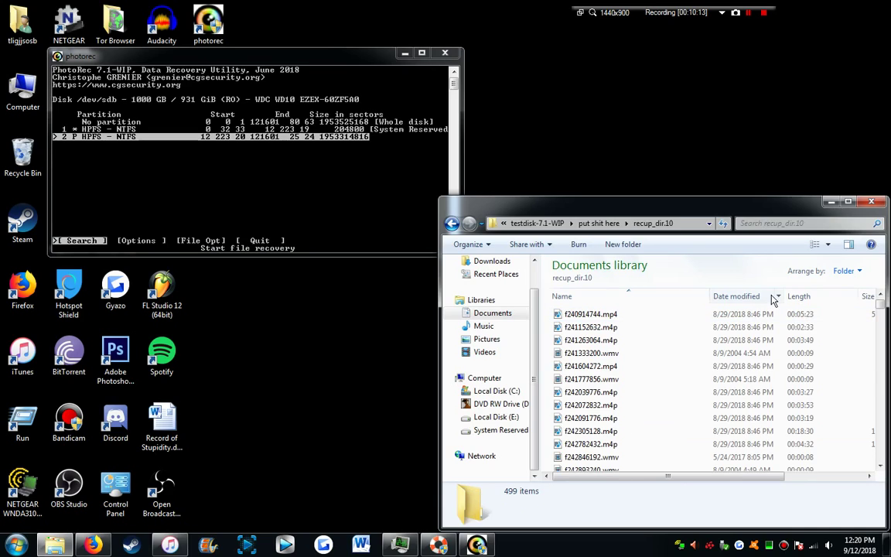
Step: Sort recup_dir.10 by length and play the recovered video f327329152.wmv, skipping ahead in it before closing the player
click(825, 298)
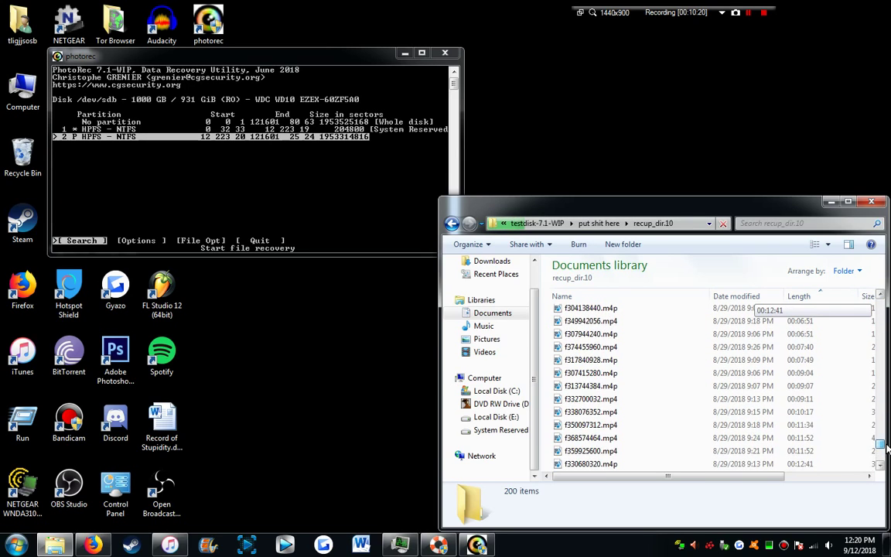
click(884, 456)
click(883, 456)
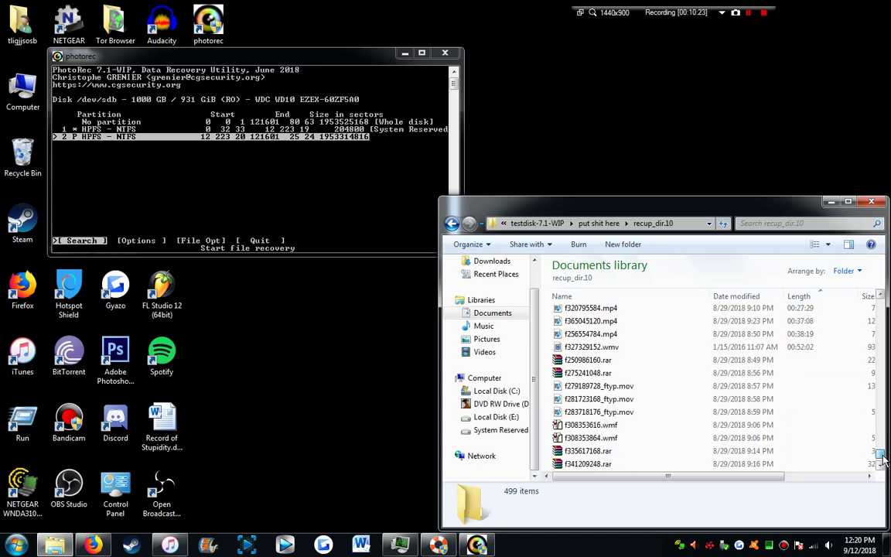
click(789, 348)
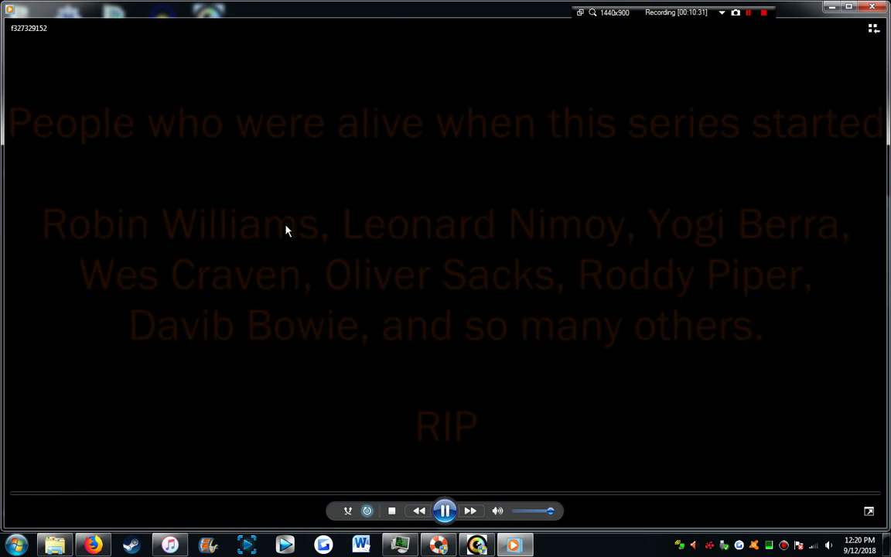
click(443, 493)
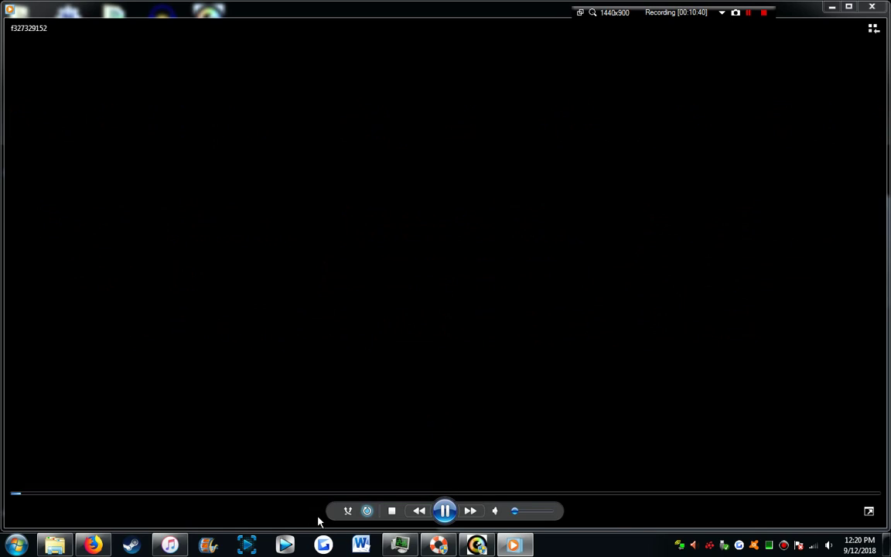
click(375, 494)
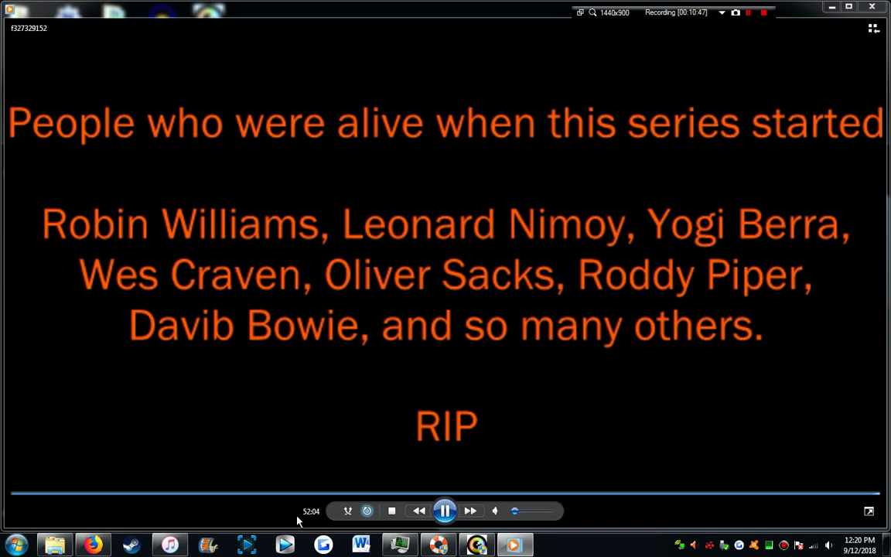
click(872, 9)
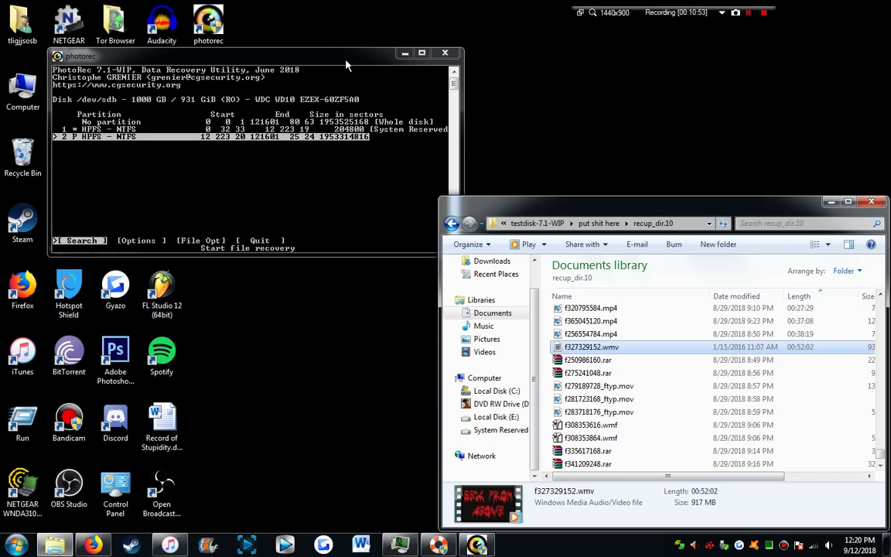
Step: Reposition the PhotoRec window on the desktop and quit PhotoRec
drag(346, 61, 380, 204)
drag(307, 190, 302, 76)
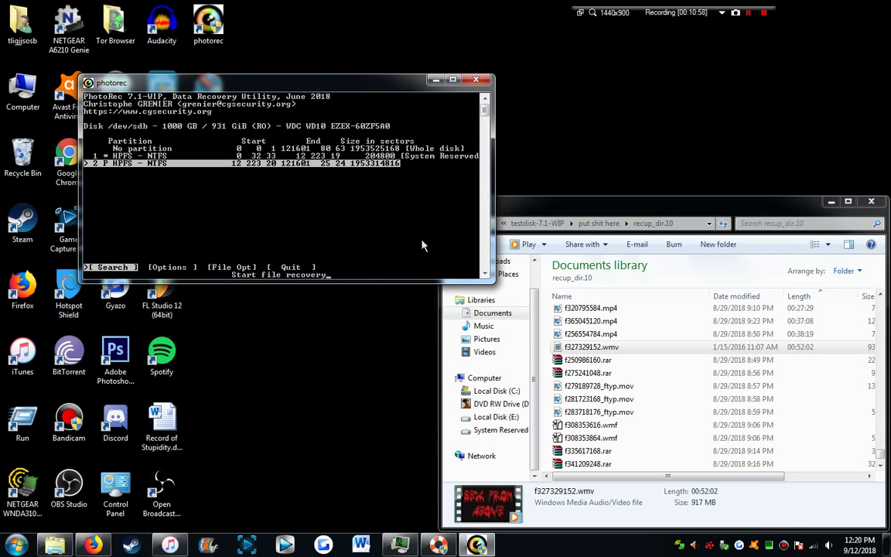
key(Right)
key(Right)
key(Right)
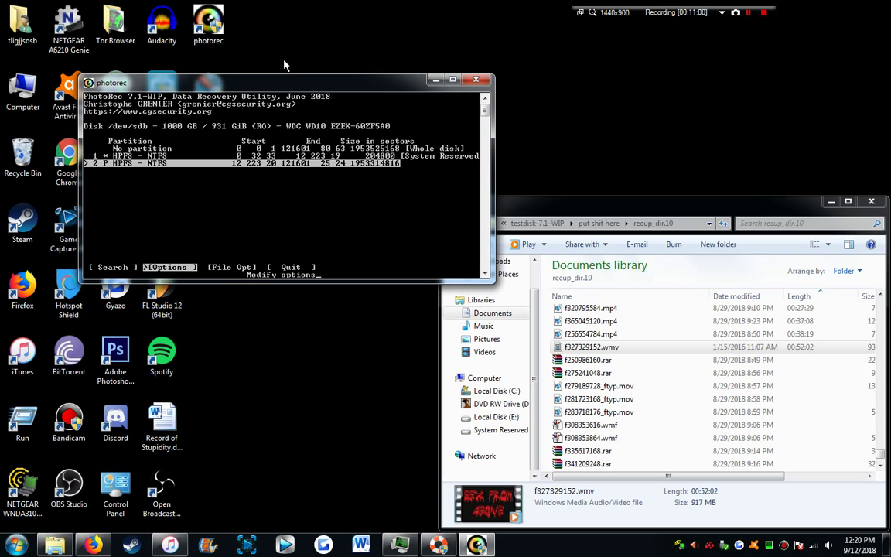
key(Return)
key(Right)
key(Return)
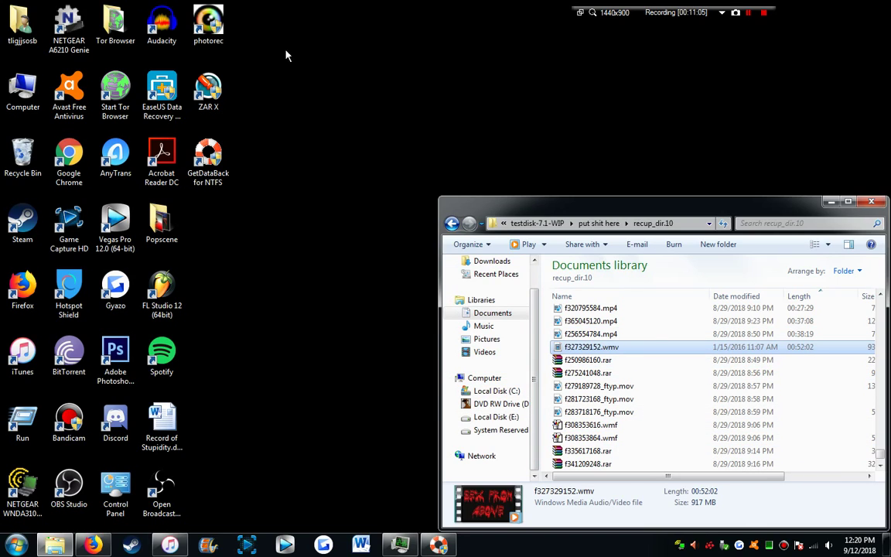
Step: Launch the ZAR X recovery program from the desktop
click(209, 89)
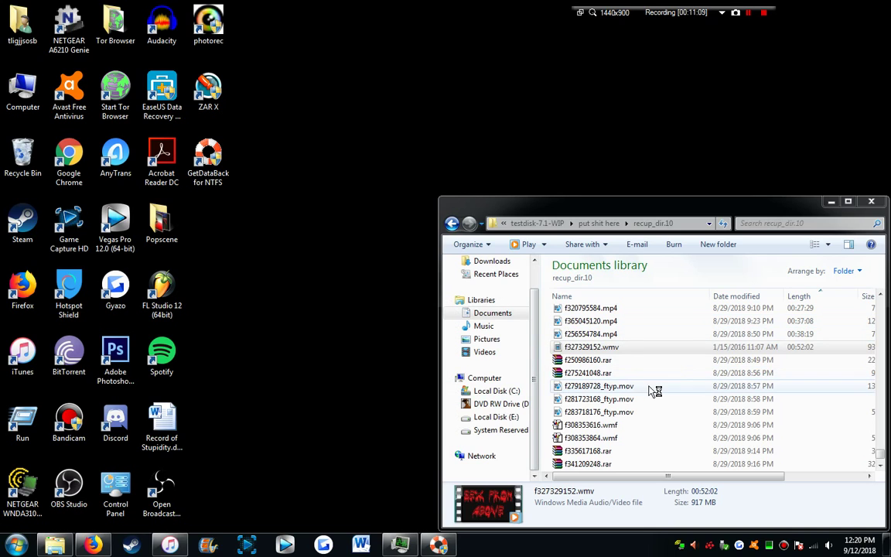
click(737, 350)
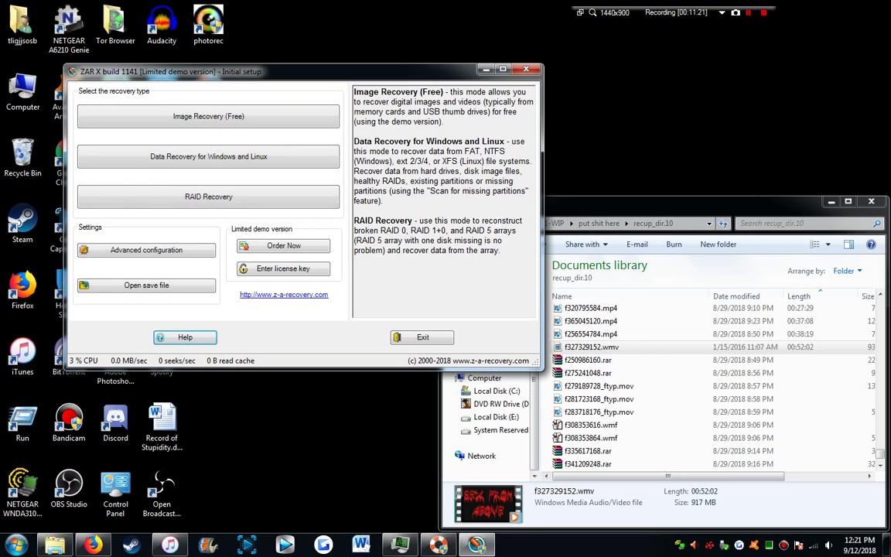
Step: Switch back to the recup_dir.10 folder and open the recovered archive f250986160.rar in WinRAR
click(605, 215)
click(611, 360)
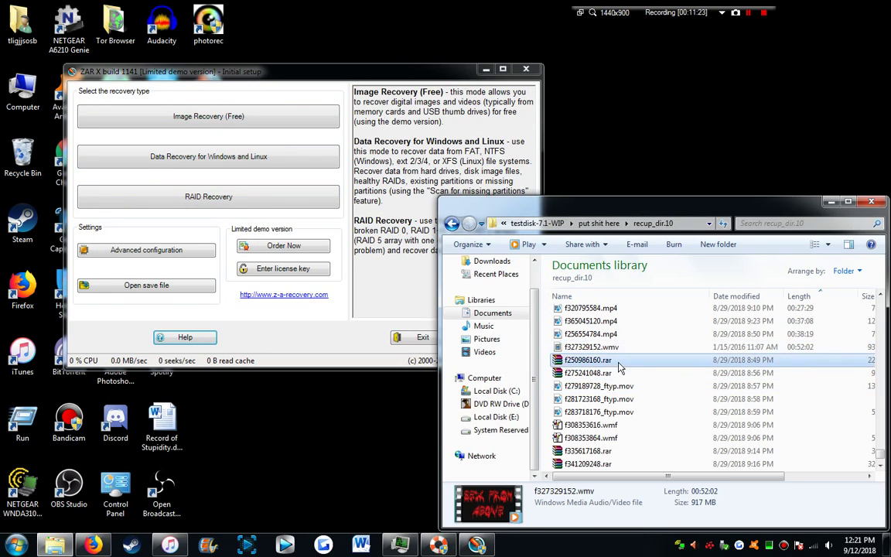
key(Return)
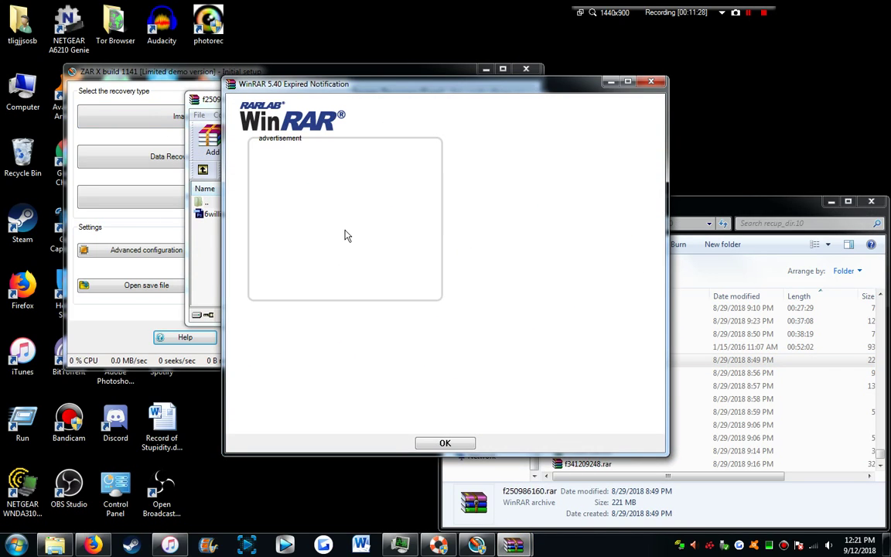
Step: Dismiss the WinRAR expiry notice, select the PSD file inside f250986160.rar, and close the archive
click(655, 82)
click(294, 217)
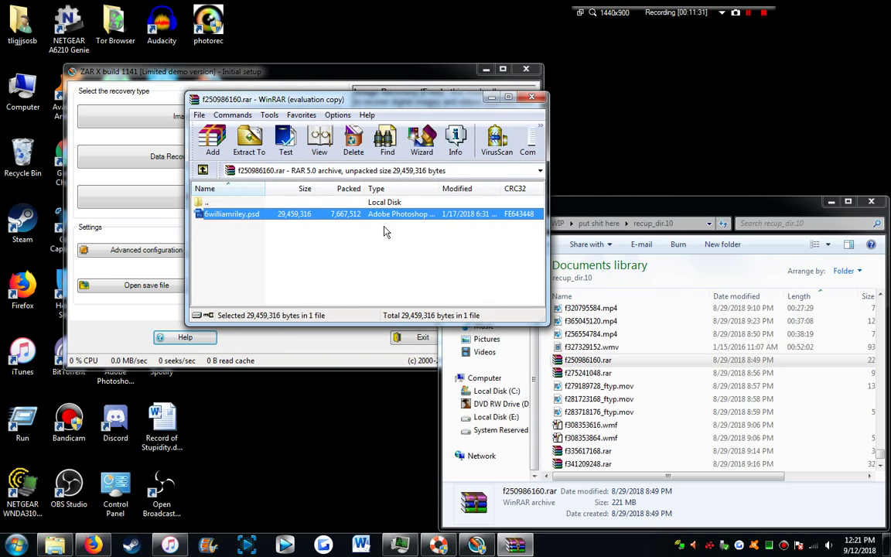
click(541, 101)
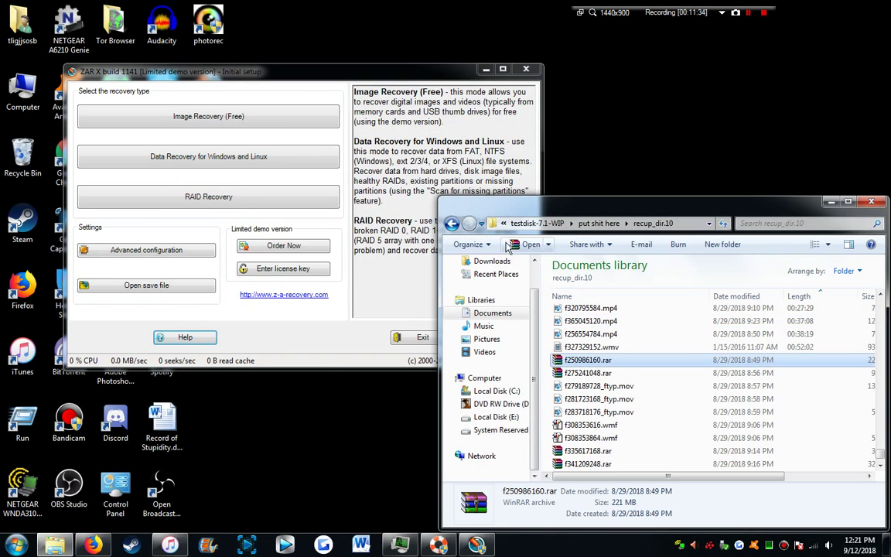
Step: Switch to ZAR X and start Data Recovery for Windows and Linux
click(293, 329)
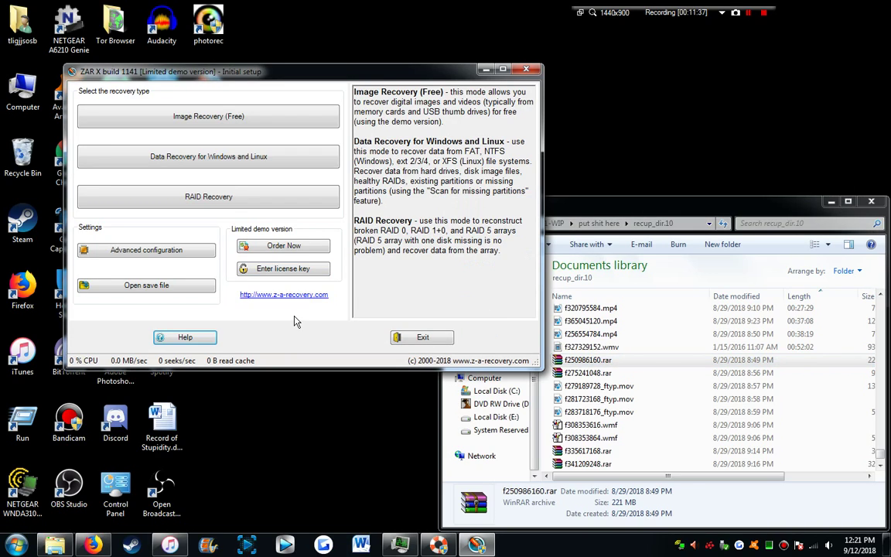
click(269, 163)
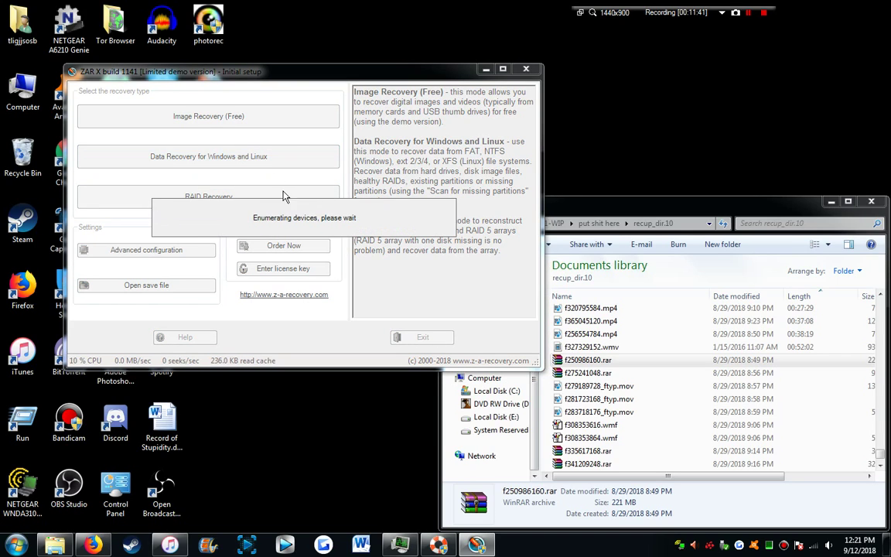
Step: Browse from the Documents library through Just anything and the NTFS folder to its Users documents, and open Euro Truck Simulator 2
click(600, 209)
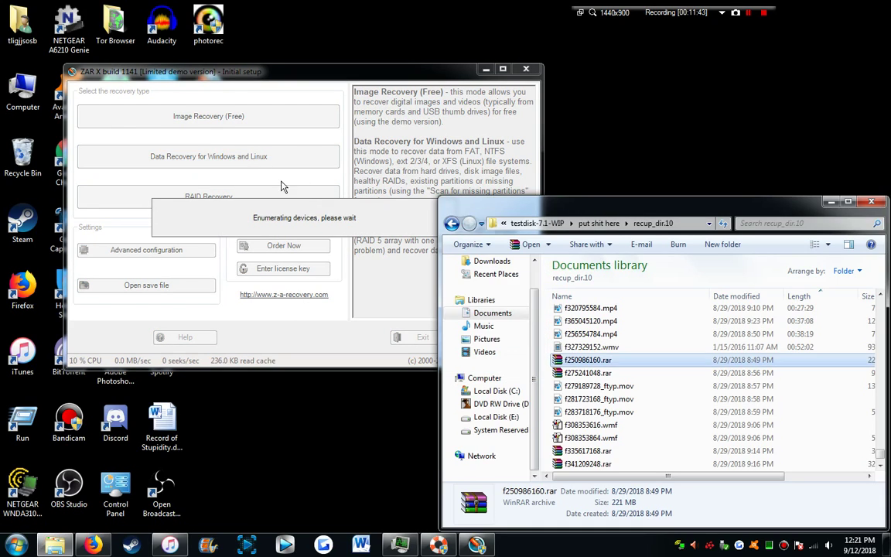
click(545, 224)
click(540, 224)
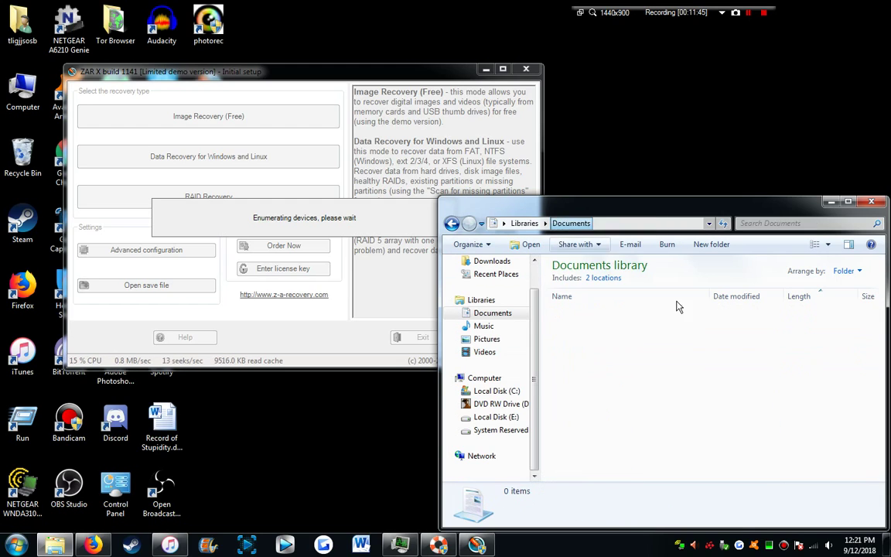
double_click(597, 420)
double_click(603, 315)
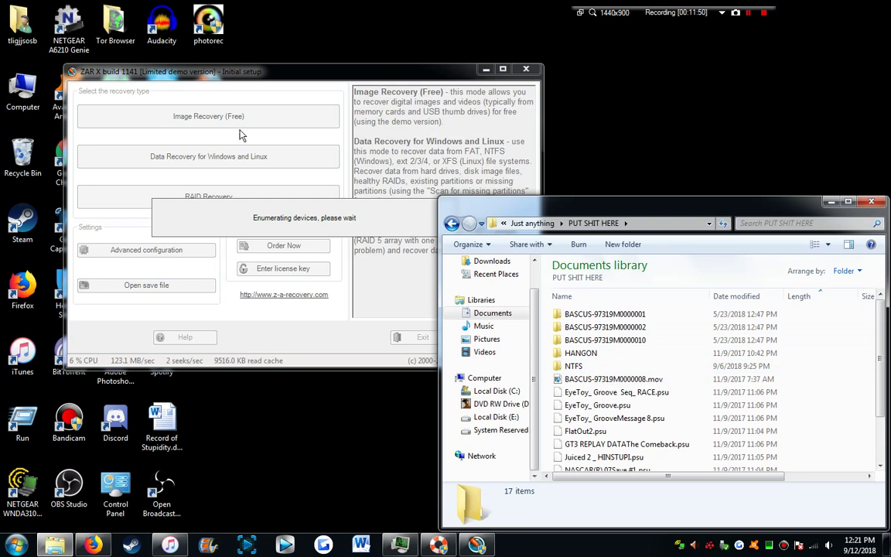
double_click(573, 366)
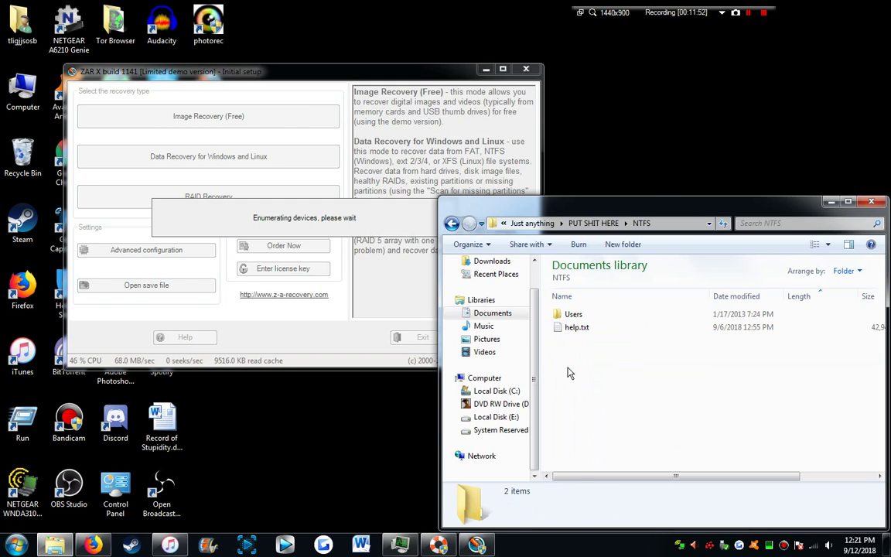
double_click(577, 317)
double_click(577, 317)
click(577, 317)
double_click(577, 317)
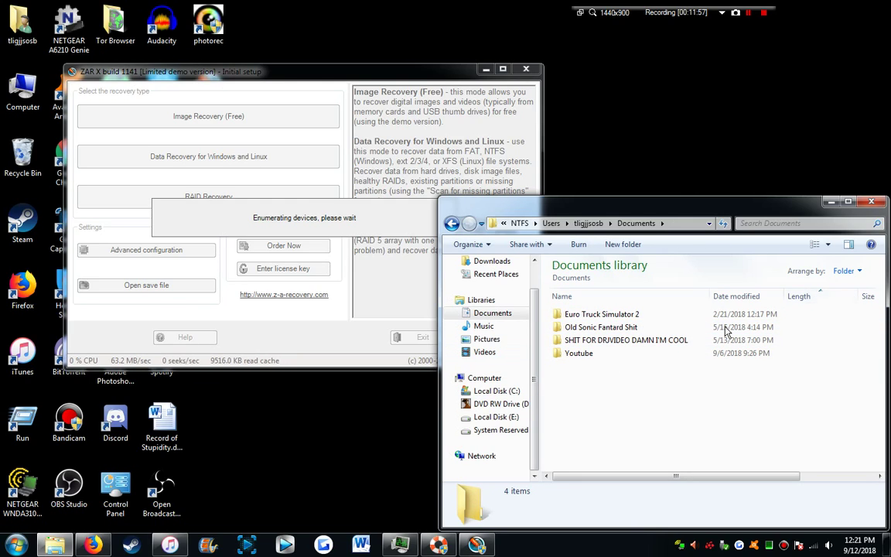
double_click(628, 317)
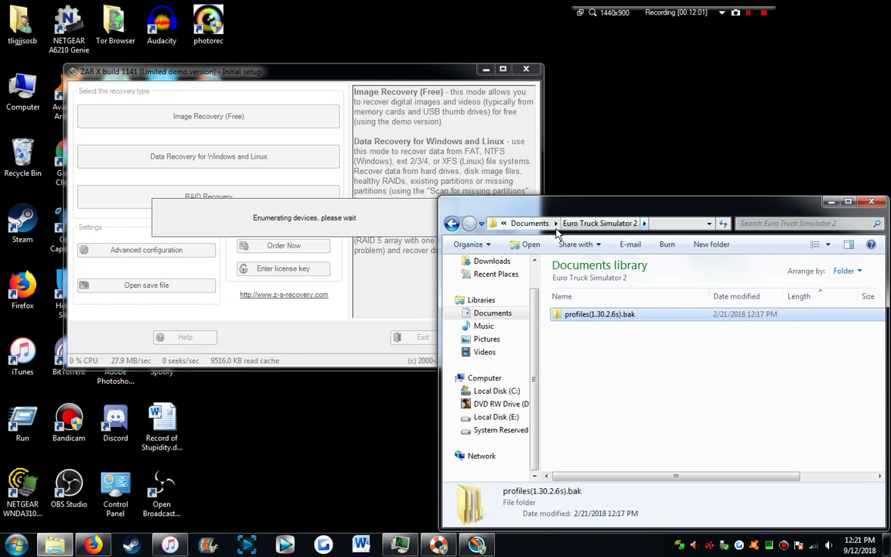
Step: Open the recently used recup_dir.11 folder in a separate window and close it again
right_click(51, 548)
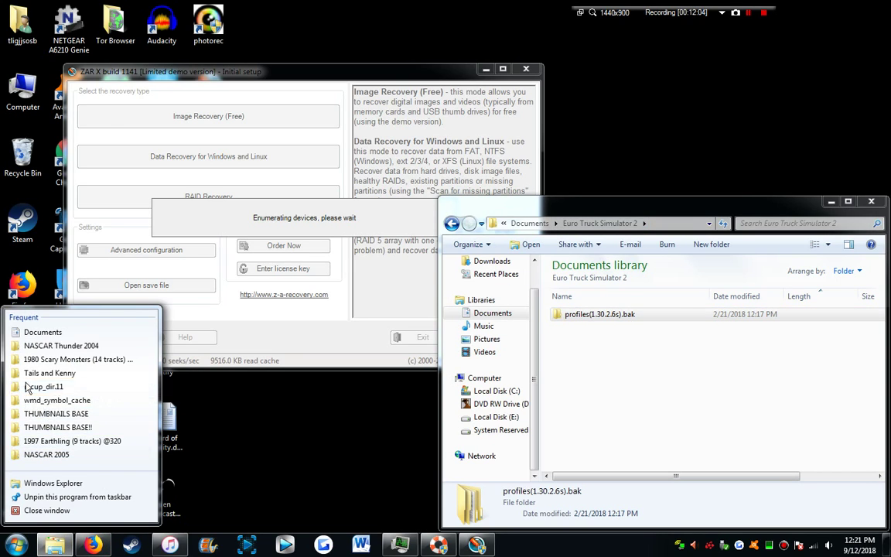
click(48, 382)
click(173, 192)
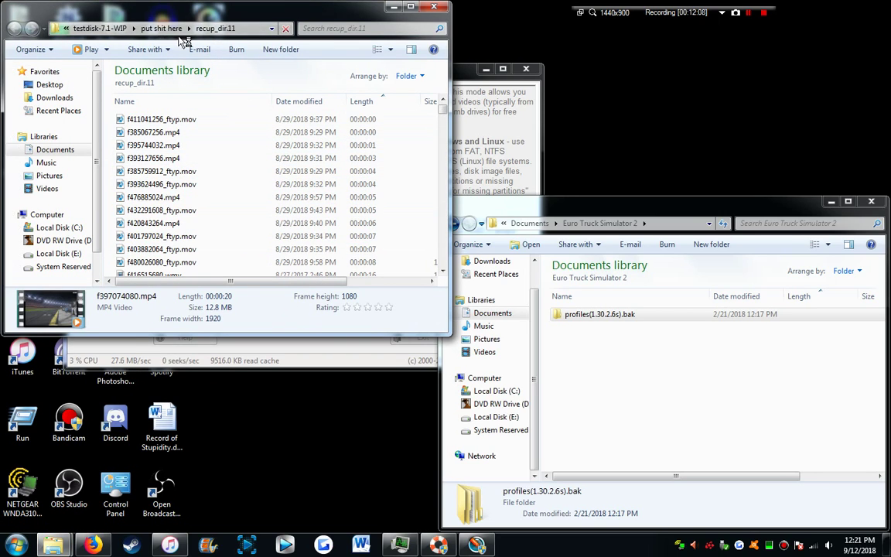
click(438, 7)
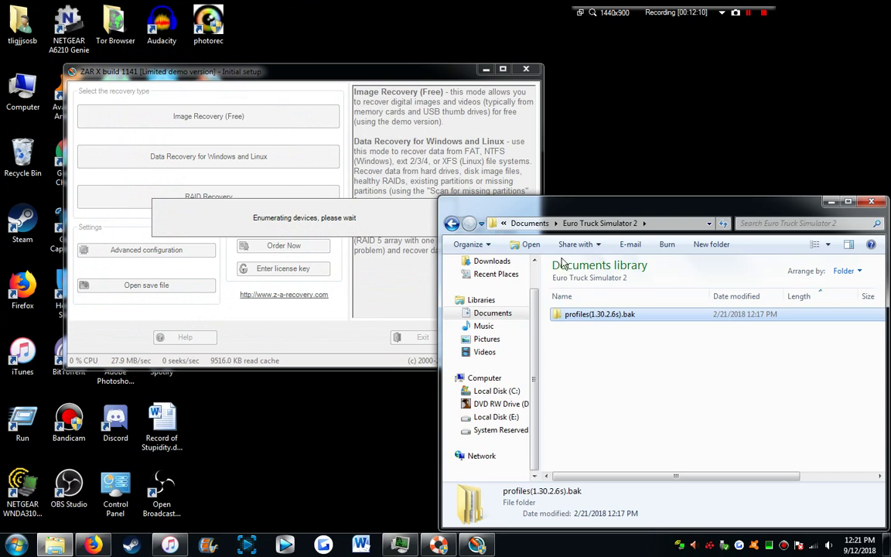
Step: Show the full path of the Euro Truck Simulator 2 folder, restore the window size, and return to the parent Documents folder
double_click(535, 233)
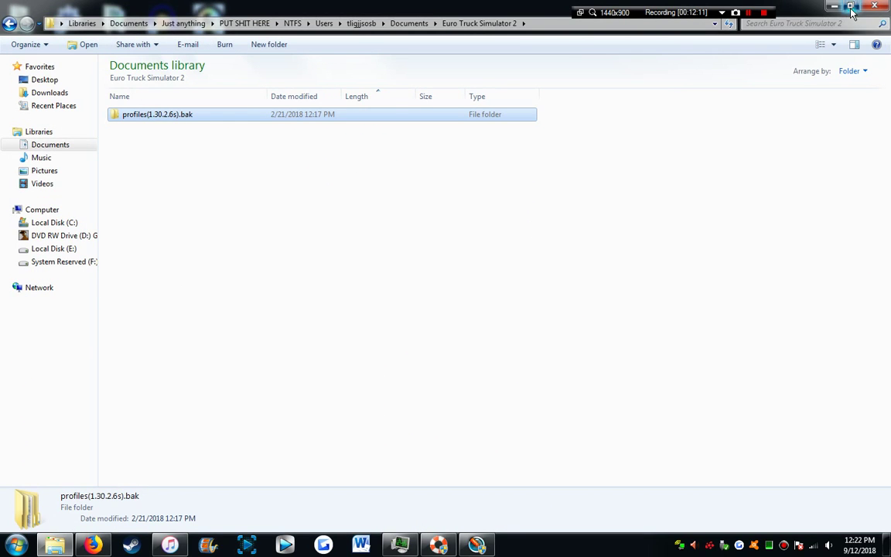
click(850, 7)
click(525, 223)
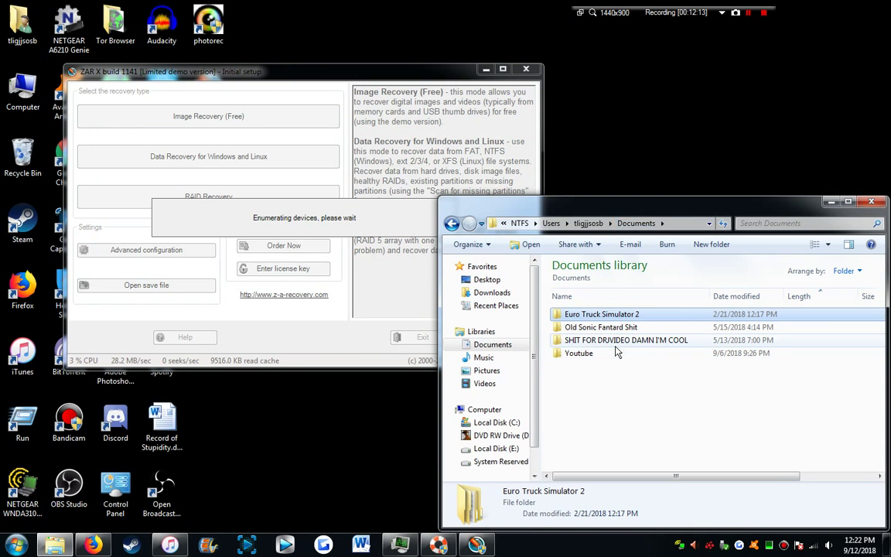
Step: Briefly open Youtube, then examine file names and dates in the Old Sonic Fantard Shit folder, selecting That's A Lot of Damage.wmv and YTP ISIS Bombs Arthur's School.mp4
double_click(582, 353)
key(BackSpace)
double_click(597, 328)
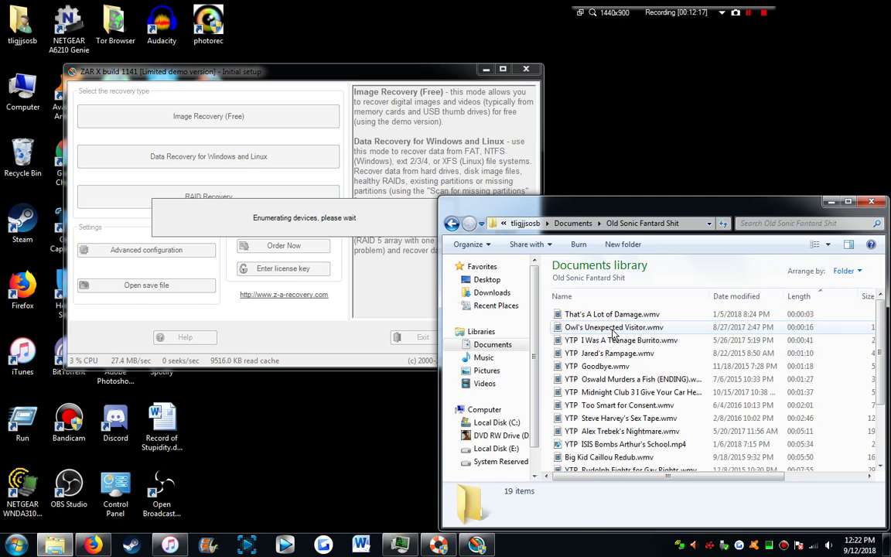
scroll(618, 387, down, 2)
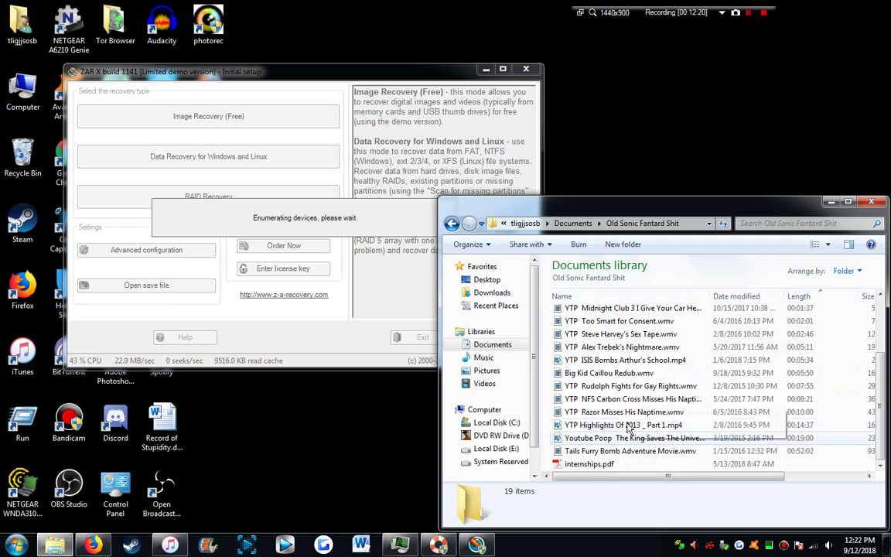
scroll(642, 418, up, 2)
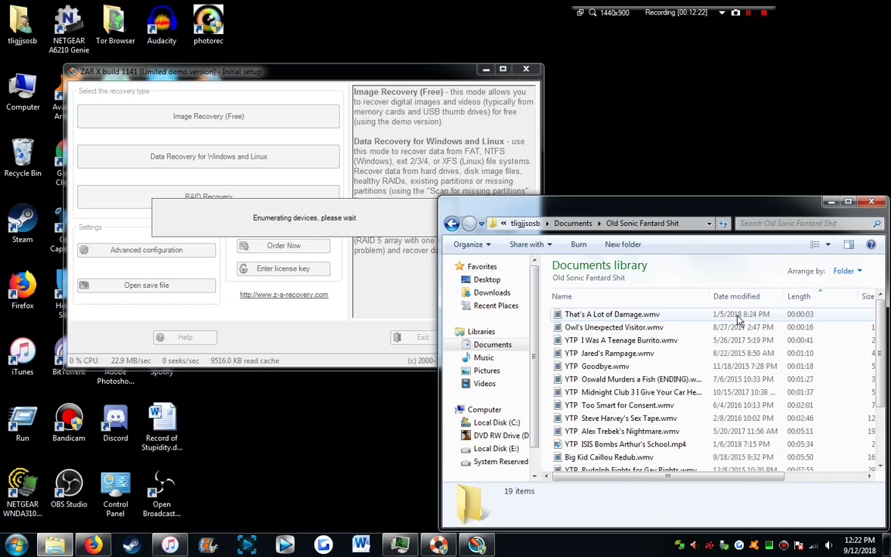
click(737, 317)
scroll(744, 348, down, 2)
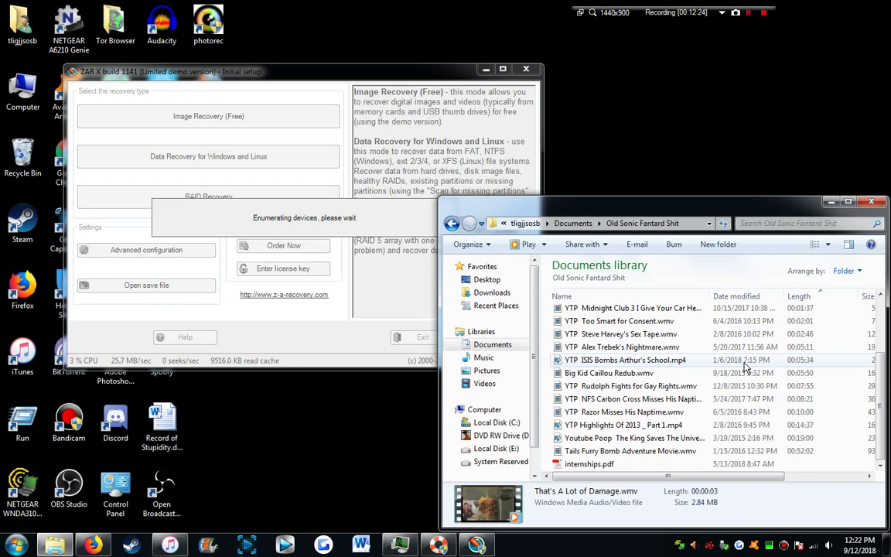
click(735, 363)
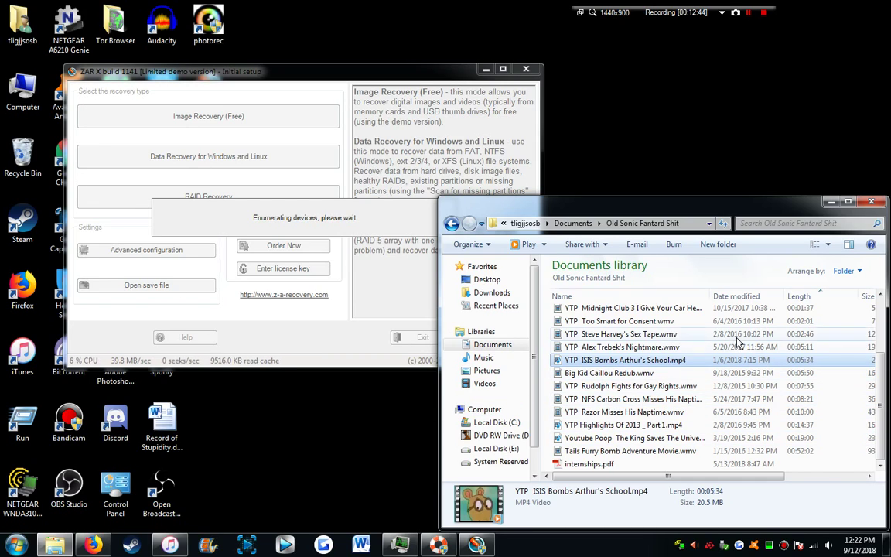
scroll(762, 379, up, 2)
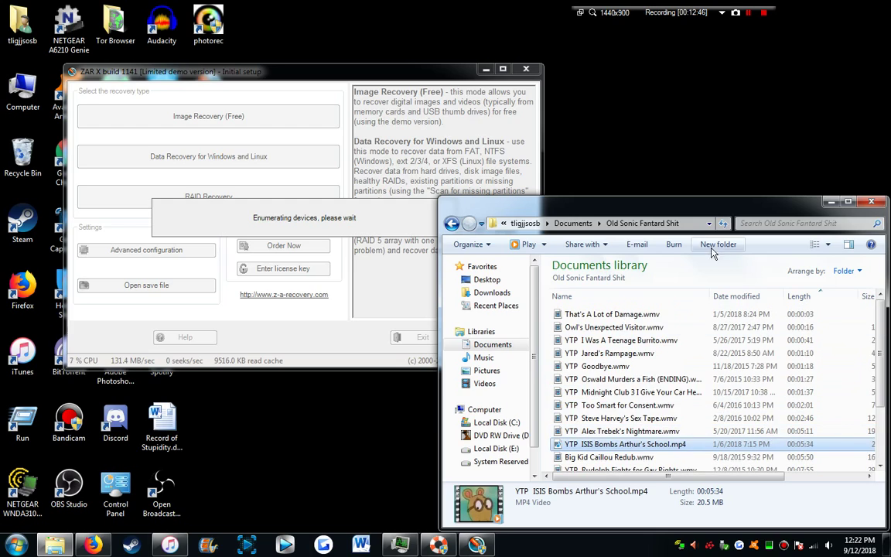
Step: Return to the Documents library and open the testdisk-7.1-WIP folder inside testdisk
click(574, 223)
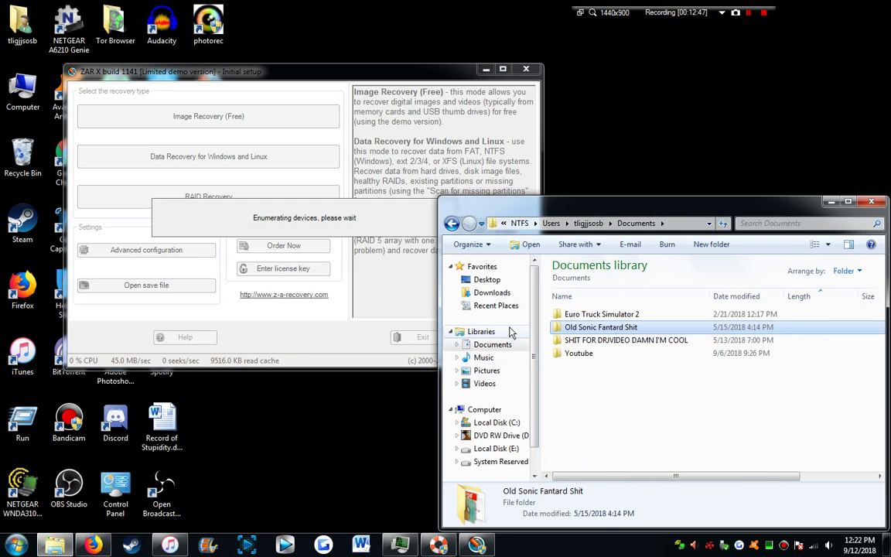
click(492, 344)
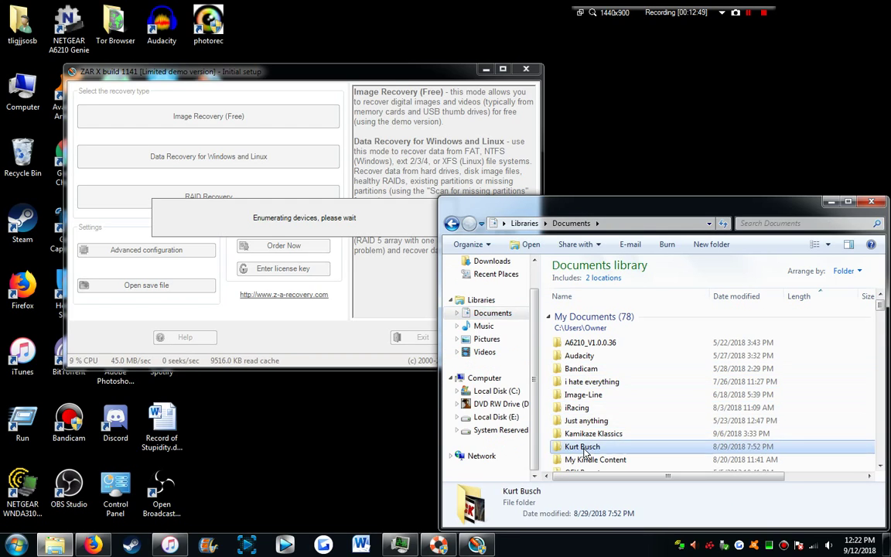
scroll(586, 452, down, 3)
double_click(580, 424)
double_click(591, 315)
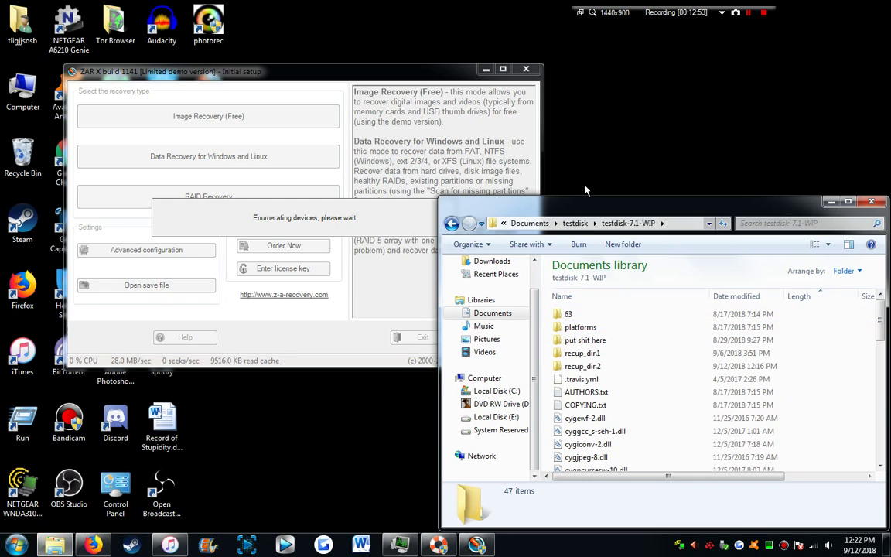
Step: Go back to the Documents library, open the Tails and Kenny folder, and sort its files by name
click(529, 223)
scroll(606, 389, down, 2)
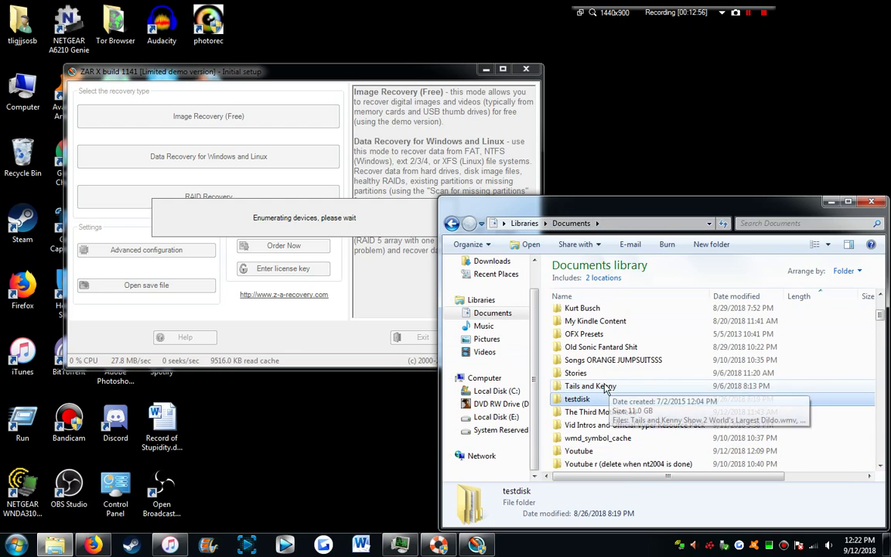
double_click(606, 387)
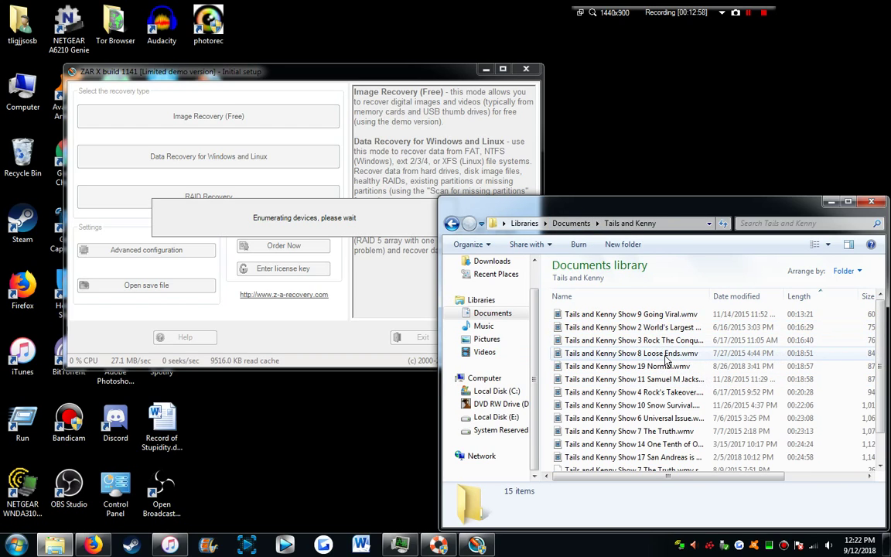
click(603, 296)
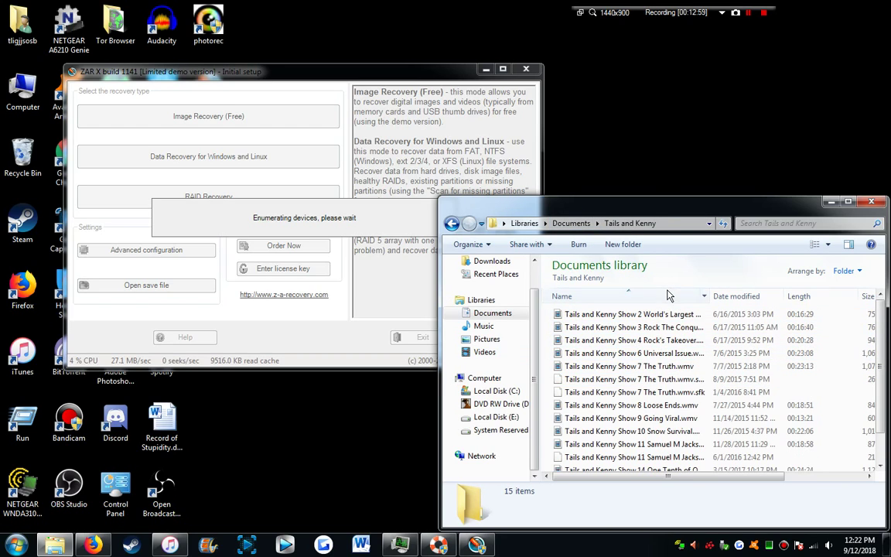
Step: Play the video Tails and Kenny Show 4 Rock's Takeover, skip ahead in it, and close the player
click(659, 341)
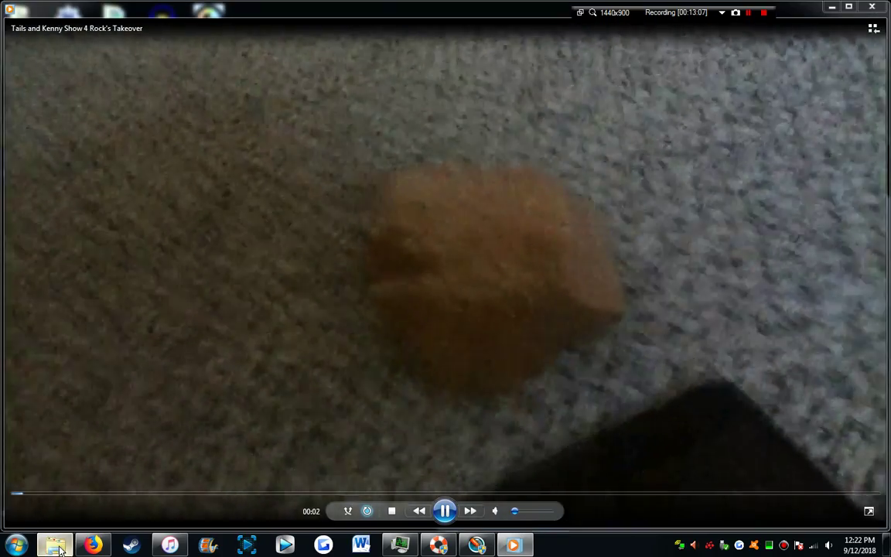
click(59, 549)
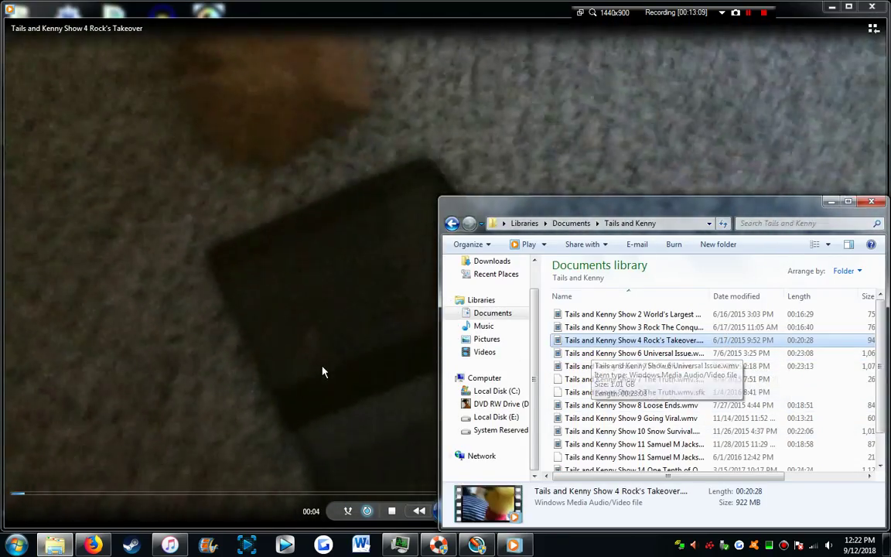
click(323, 371)
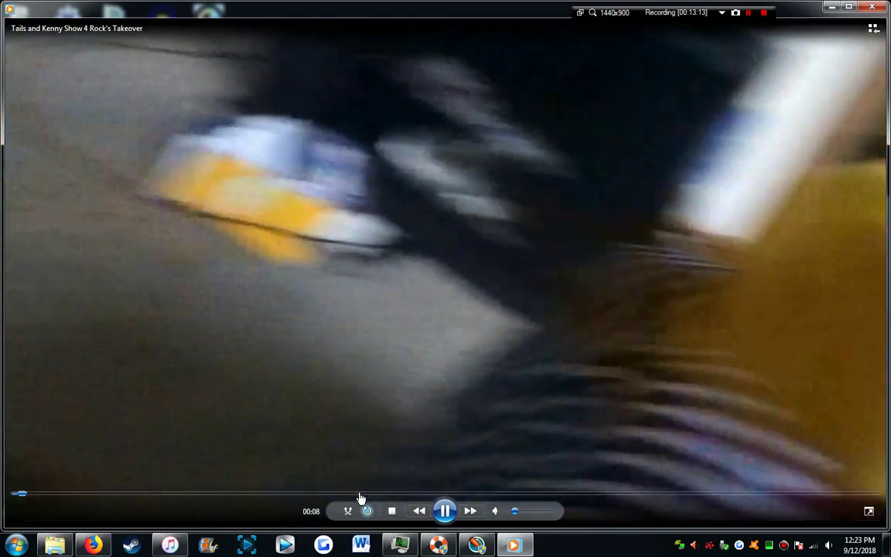
click(360, 494)
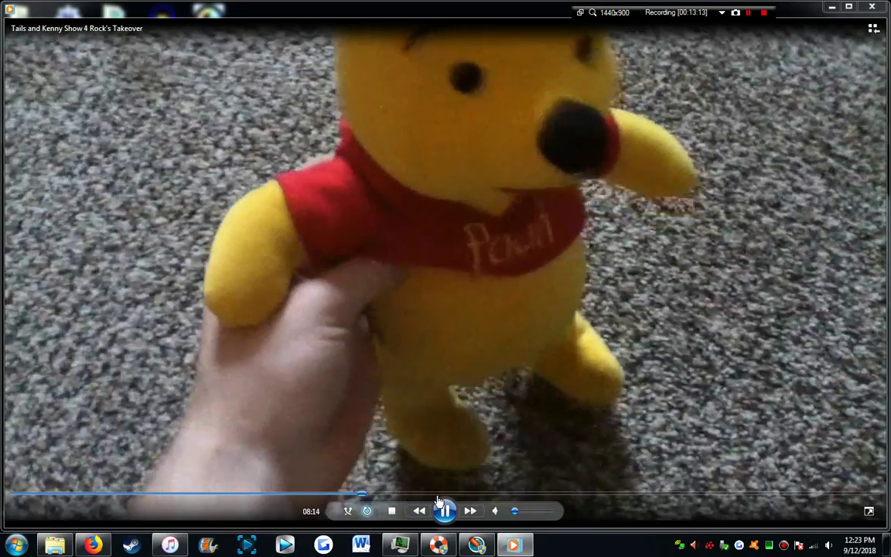
click(478, 494)
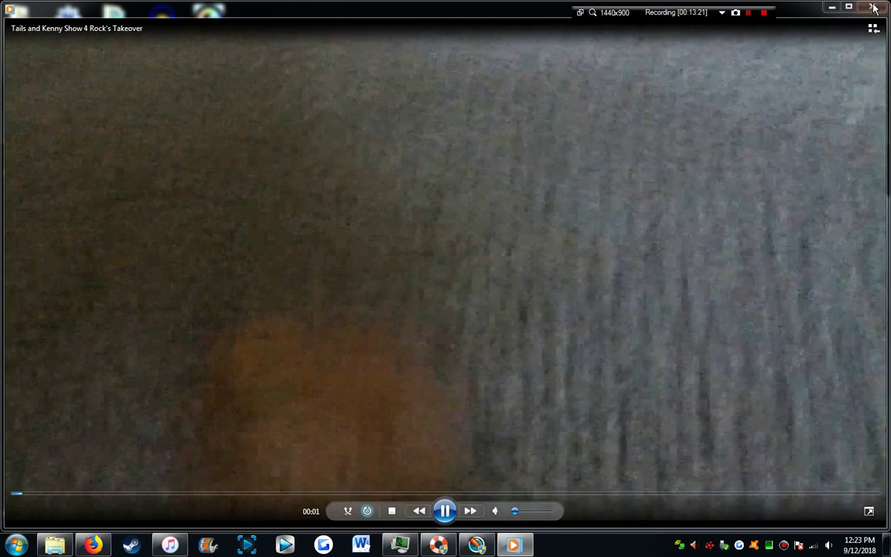
click(871, 6)
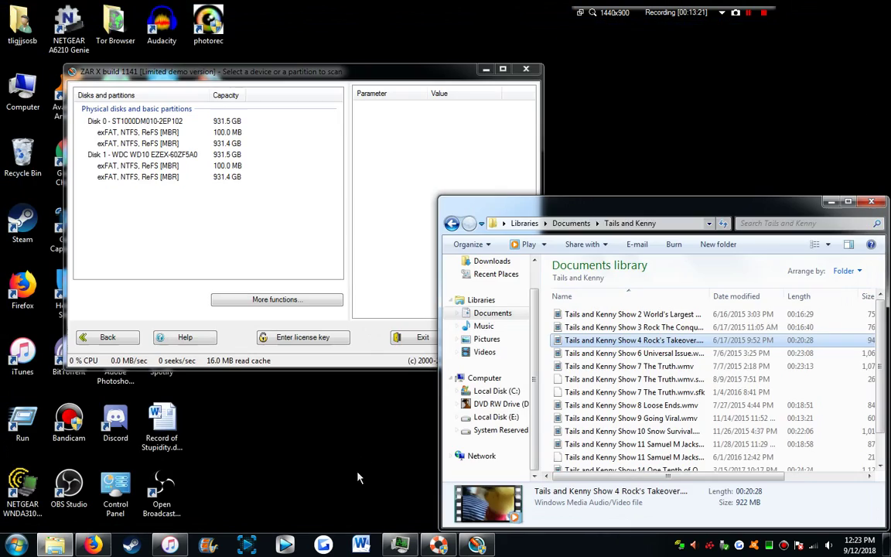
Step: Select Disk 1 - WDC WD10 EZEX-60ZF5A0 as the device to scan in ZAR X
click(216, 225)
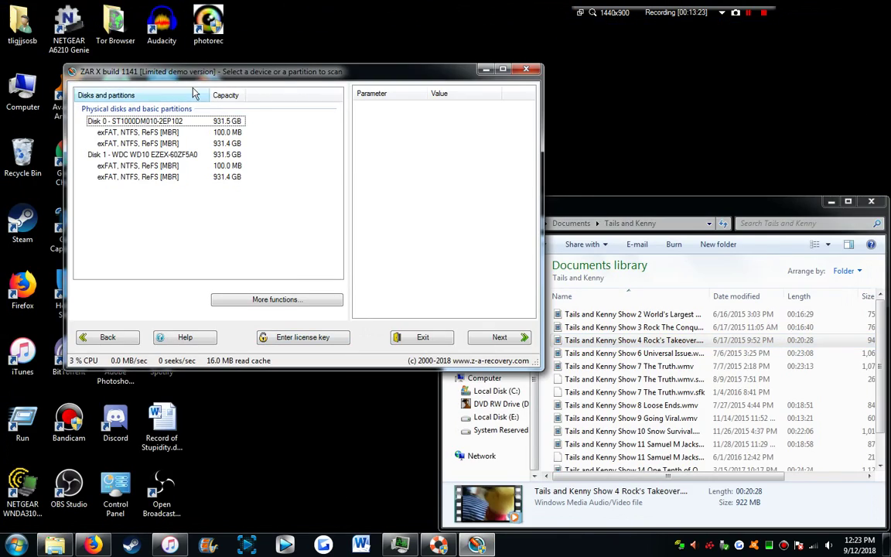
click(128, 155)
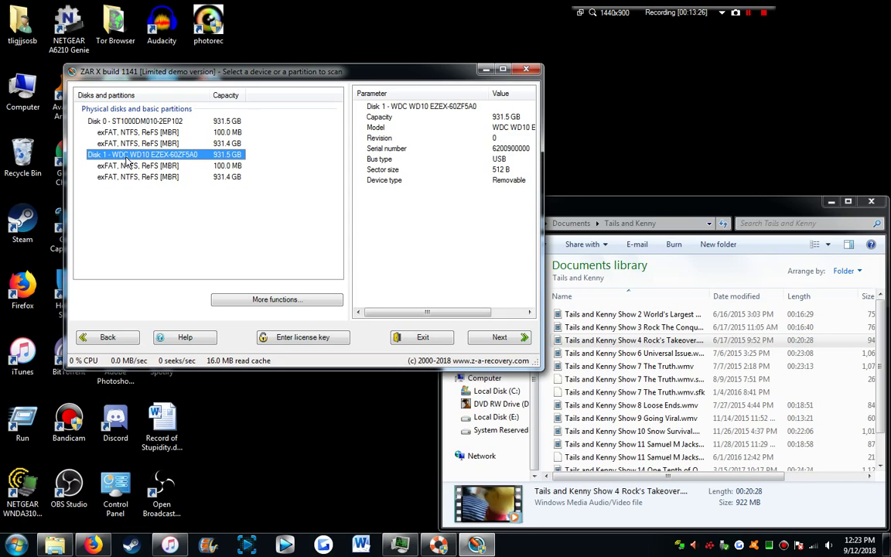
Step: Start scanning the 931.4 GB partition on Disk 1 and exit ZAR X while the volume analysis is running
click(180, 177)
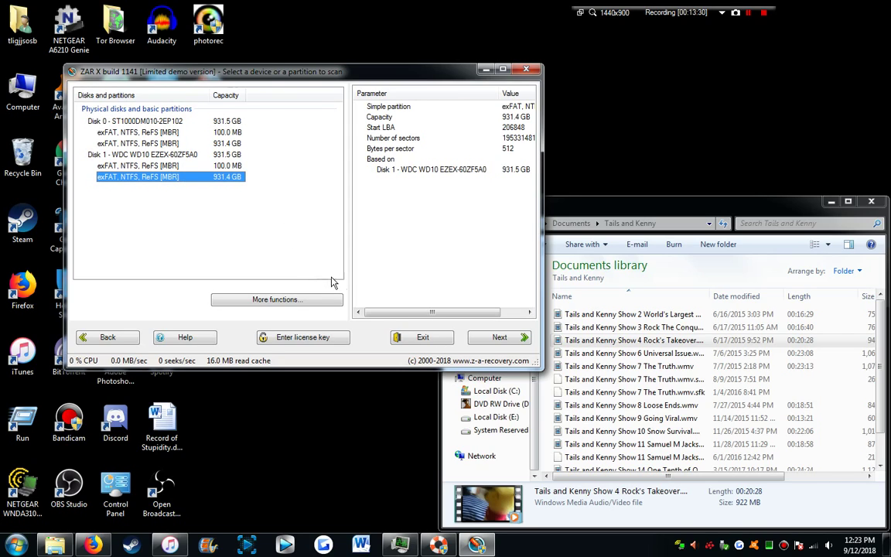
click(498, 338)
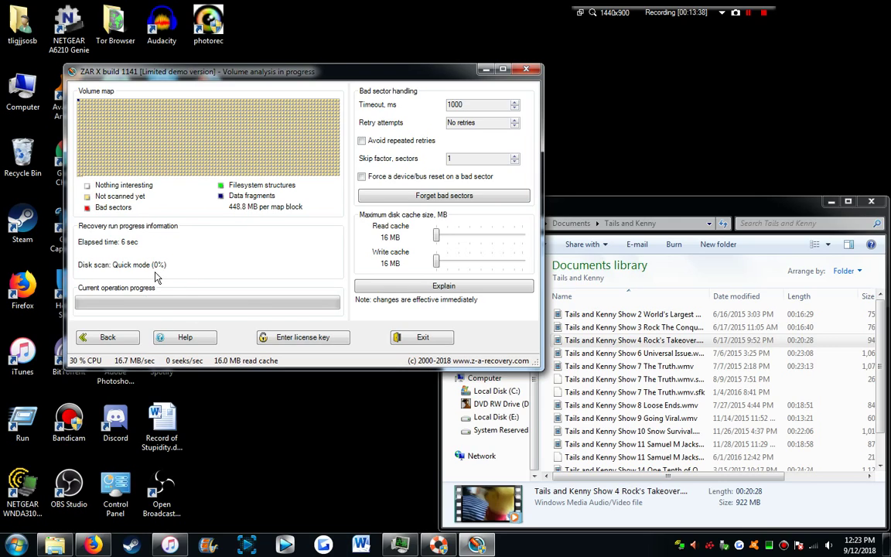
click(417, 341)
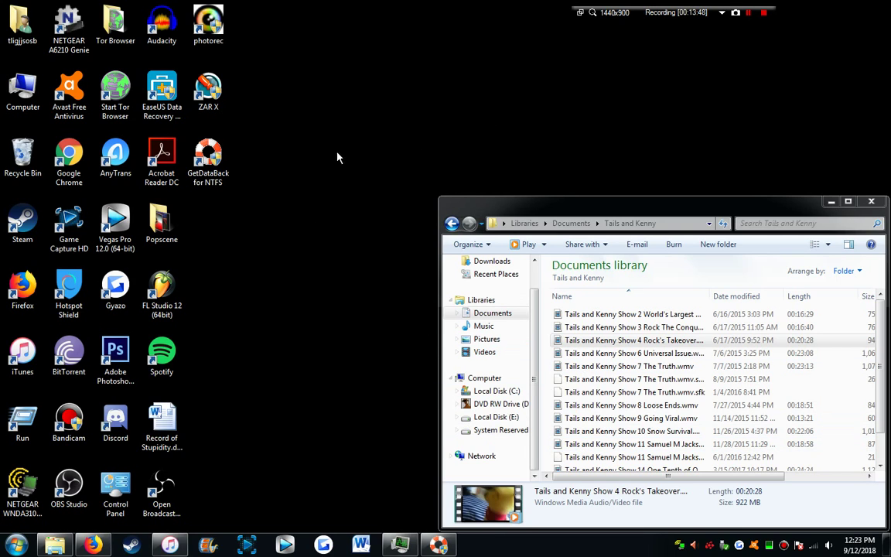
Step: Open the save file mundanemattfuckedup.Recovery from the Documents library in a newly started ZAR X
click(198, 317)
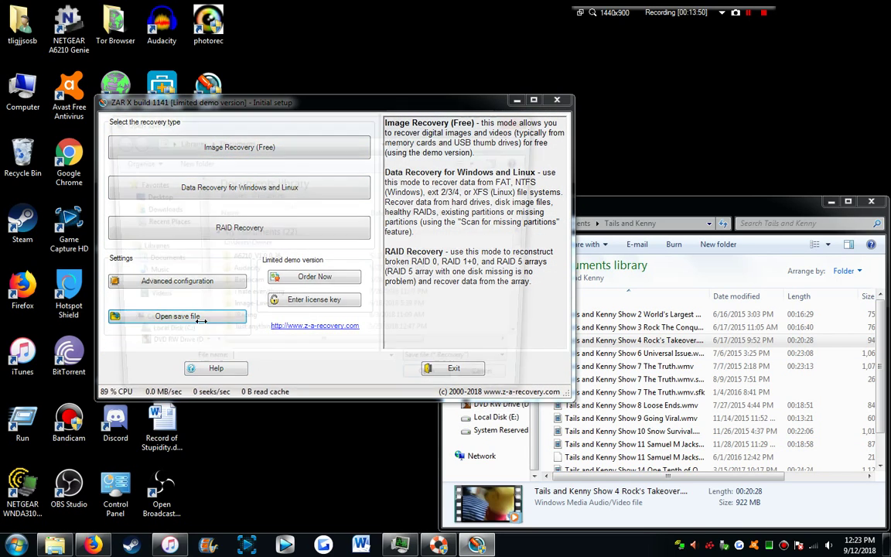
drag(532, 236, 536, 308)
click(280, 279)
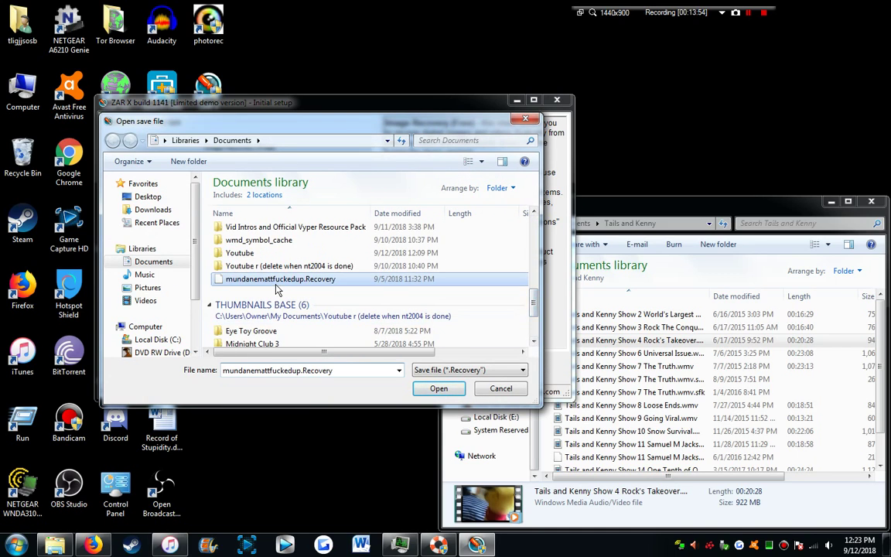
click(434, 390)
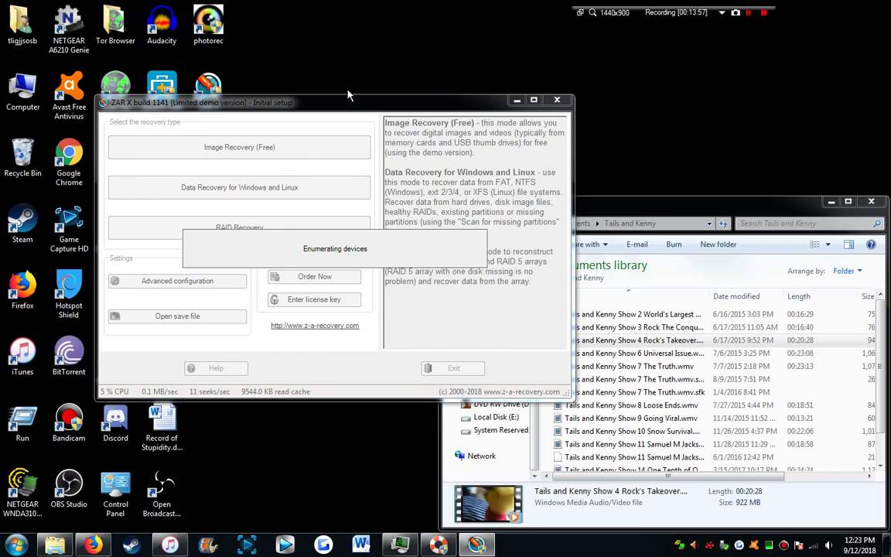
Step: Return to the Documents library and play the video 2018 Cheez It Cup Series Race 16 of 34 New Hampshire
click(676, 203)
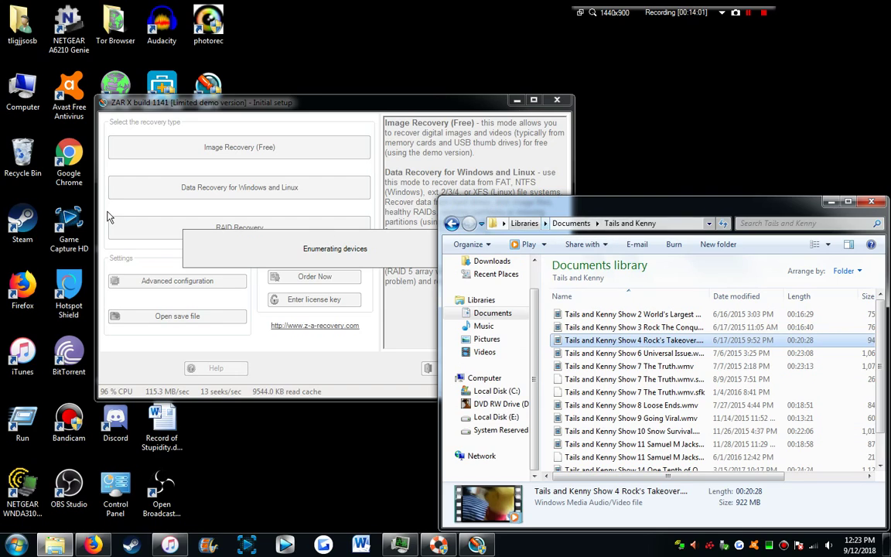
click(569, 223)
scroll(649, 408, down, 4)
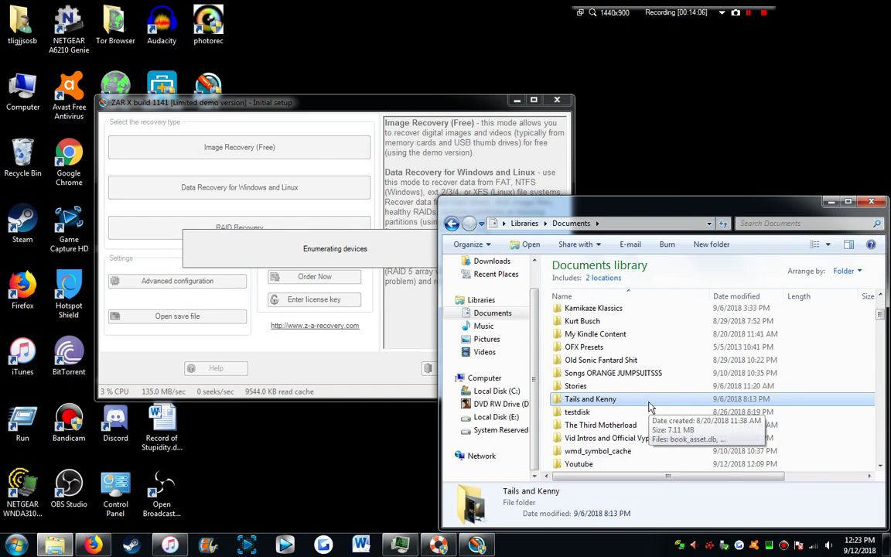
scroll(649, 407, down, 3)
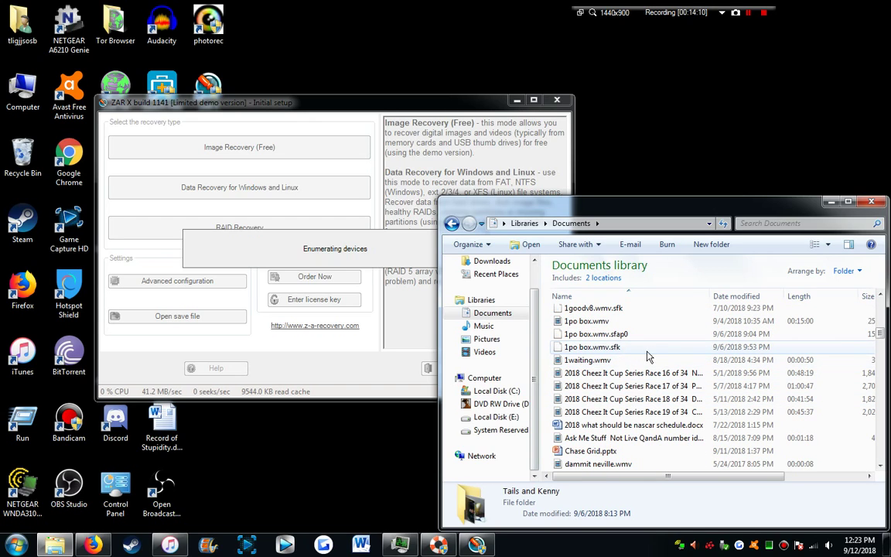
double_click(702, 374)
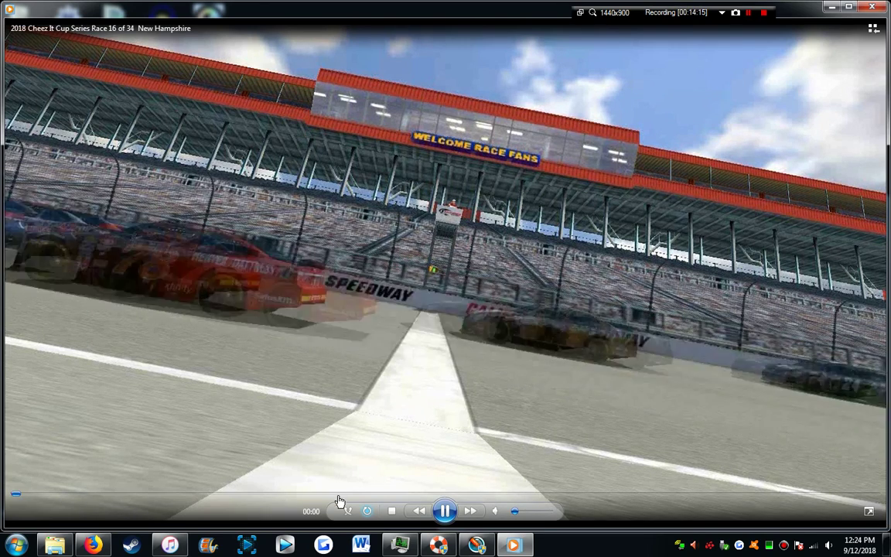
Step: Skip ahead to 18:43 in the race video and close the player
click(354, 493)
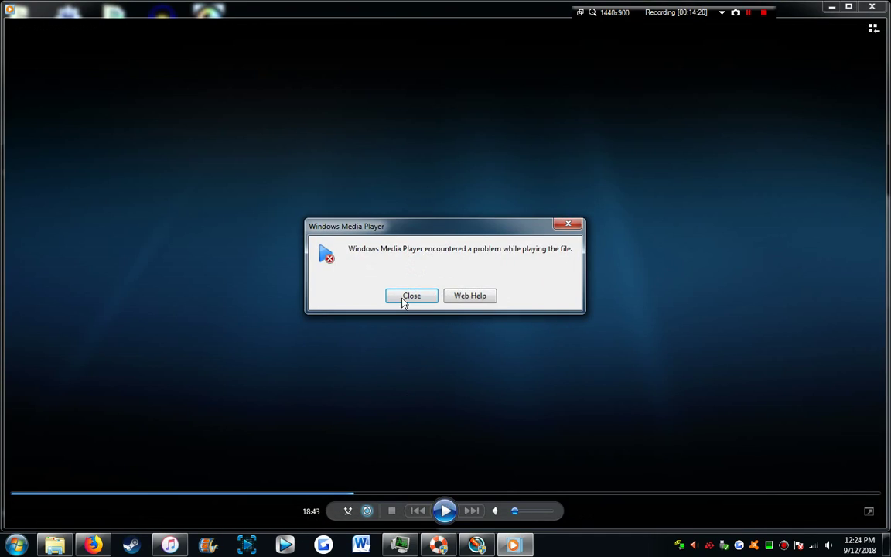
click(410, 296)
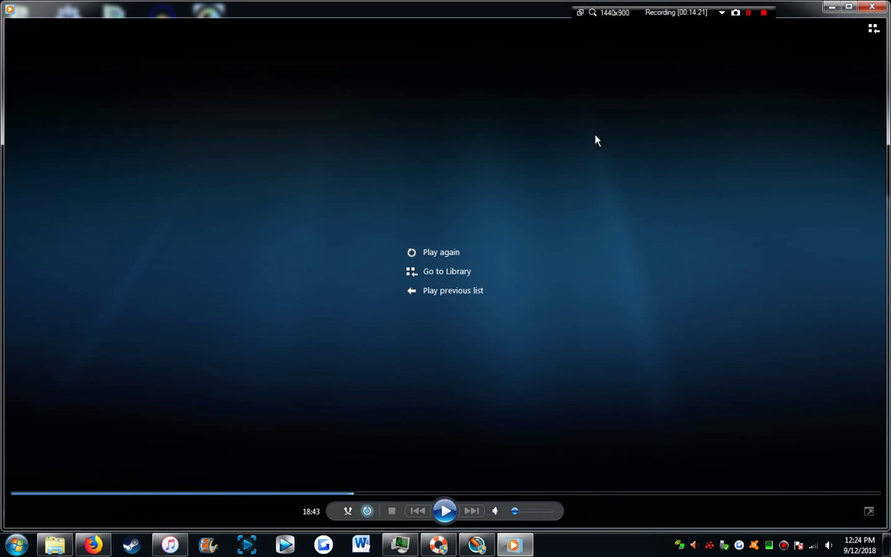
click(872, 8)
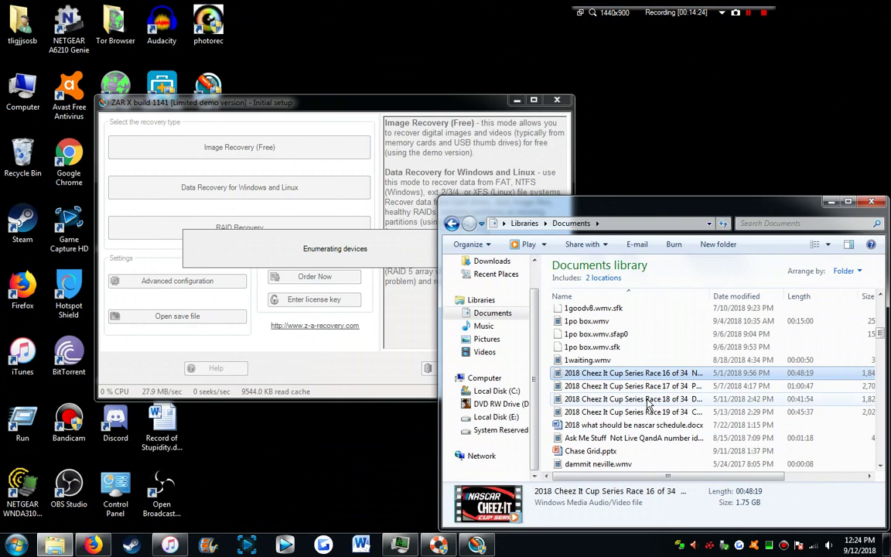
scroll(638, 402, down, 2)
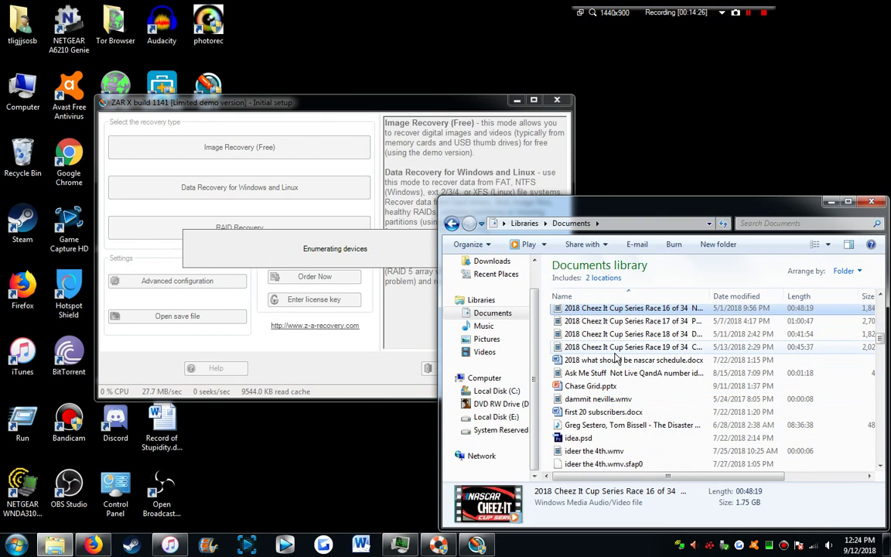
scroll(623, 364, up, 2)
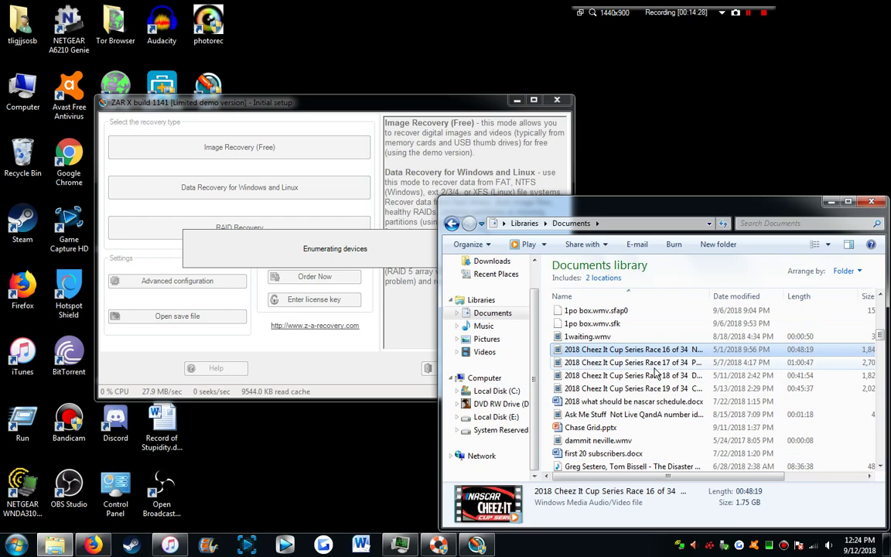
click(293, 106)
click(541, 516)
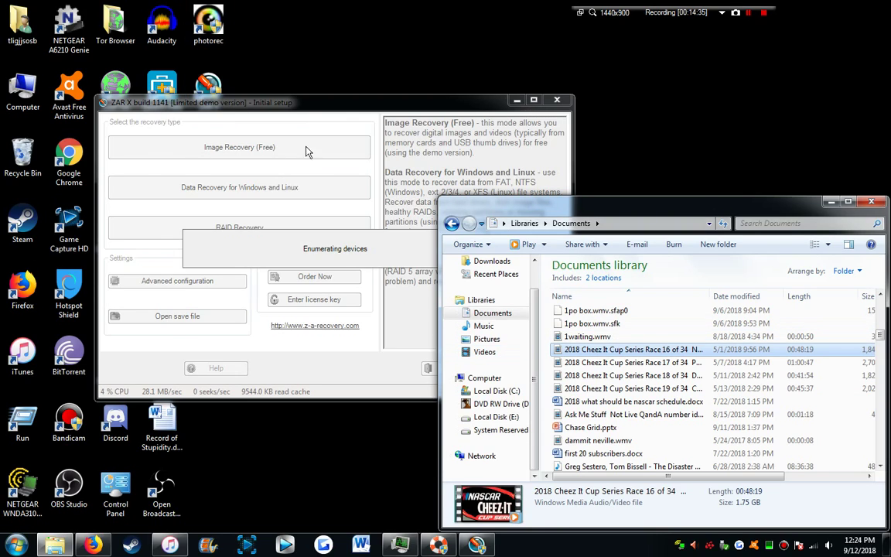
click(298, 107)
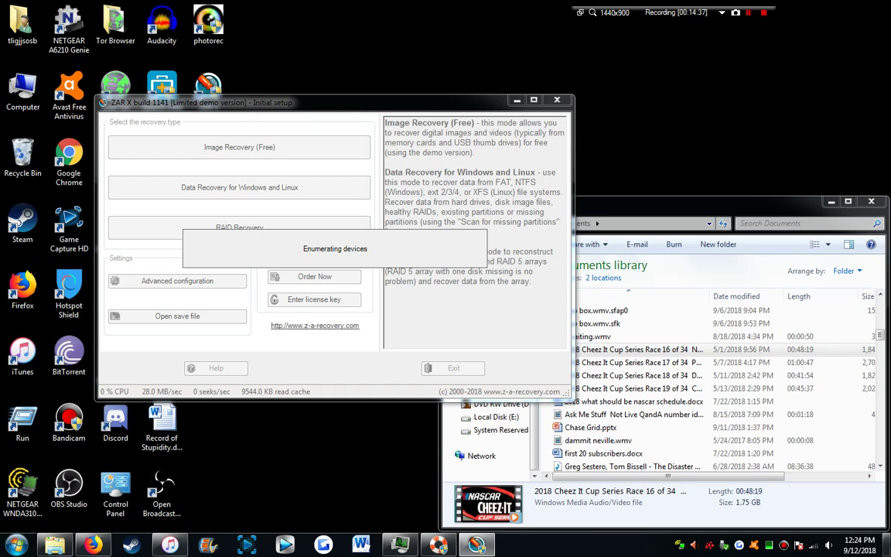
key(super+d)
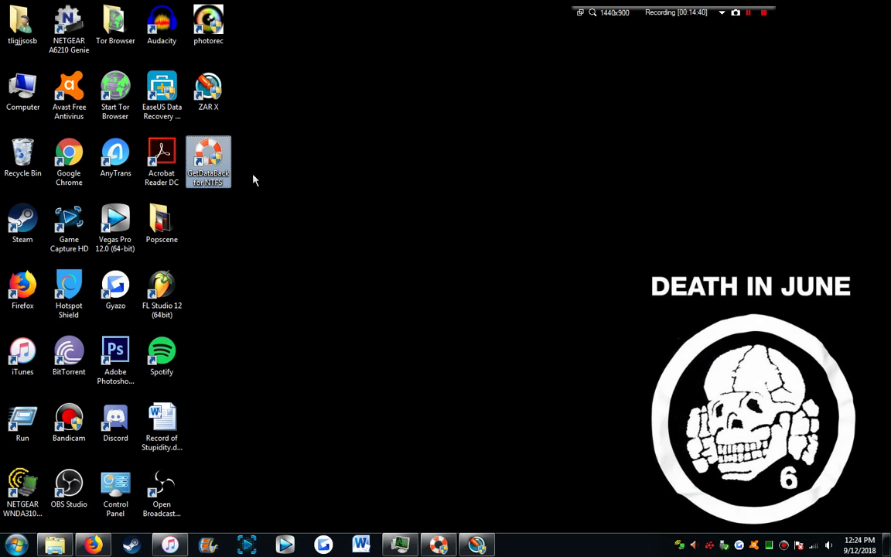
click(439, 545)
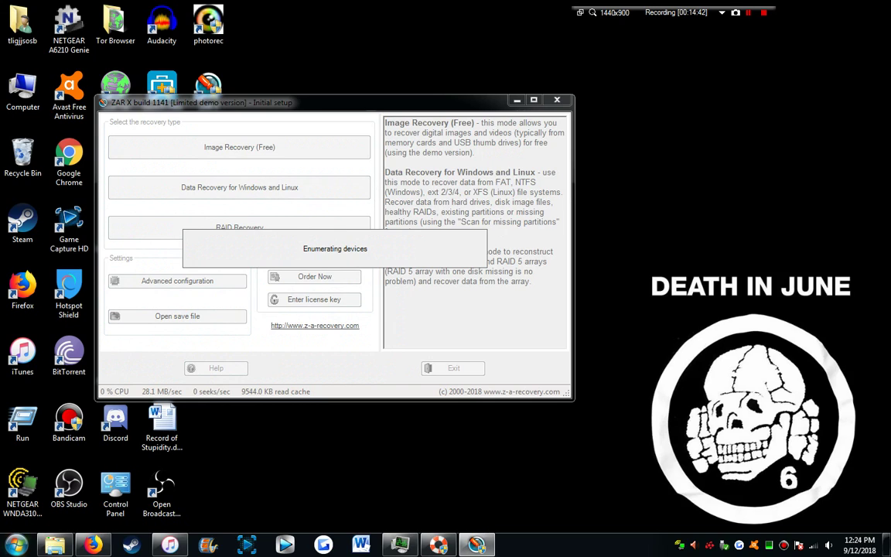
Step: Bring back the Documents library and open the testdisk-7.1-WIP folder inside testdisk
click(66, 548)
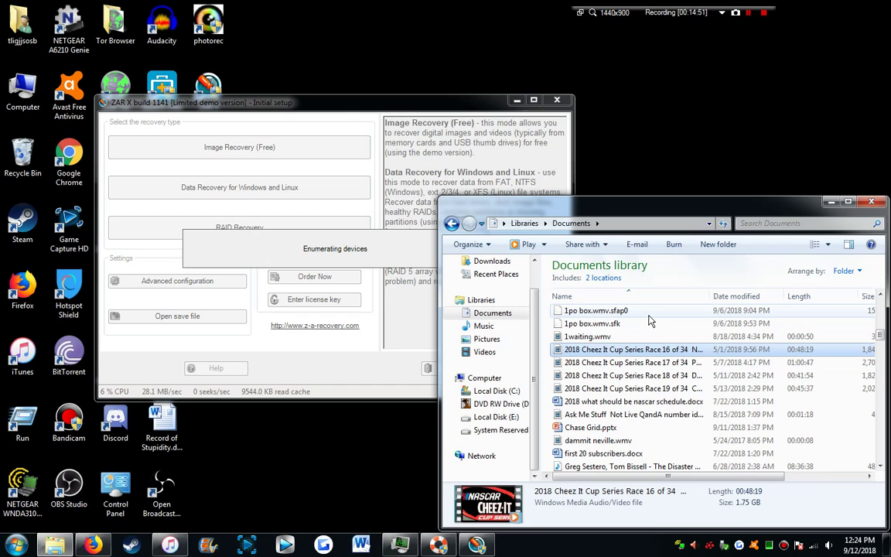
scroll(653, 332, down, 1)
scroll(651, 394, up, 4)
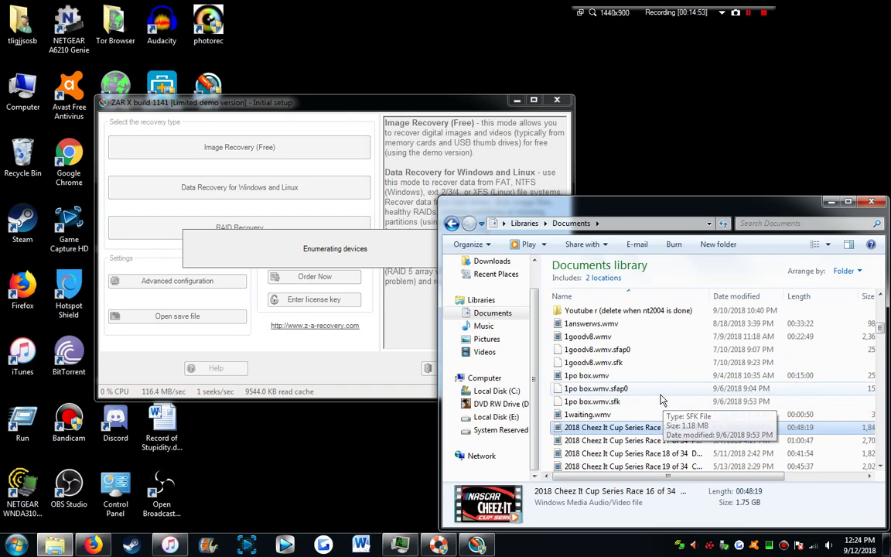
scroll(650, 400, up, 1)
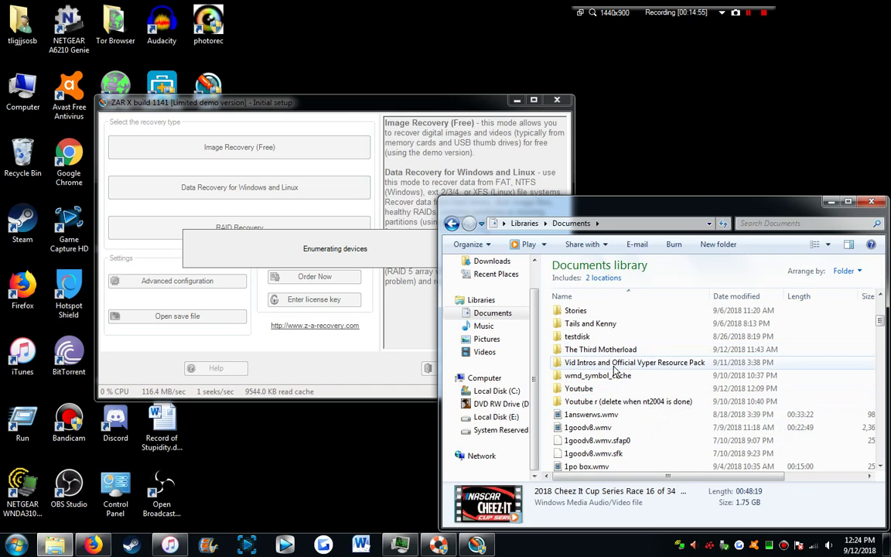
scroll(633, 396, up, 1)
scroll(633, 396, up, 1)
scroll(619, 395, down, 1)
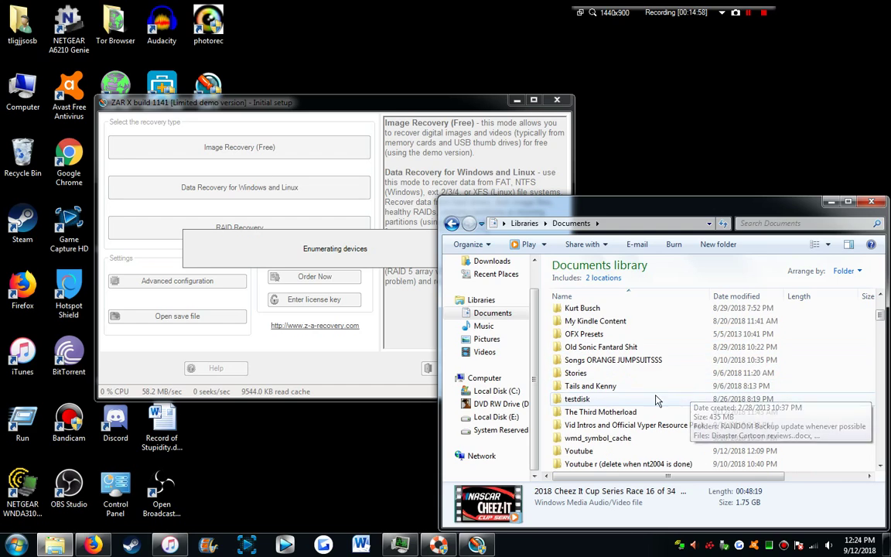
double_click(577, 399)
double_click(591, 318)
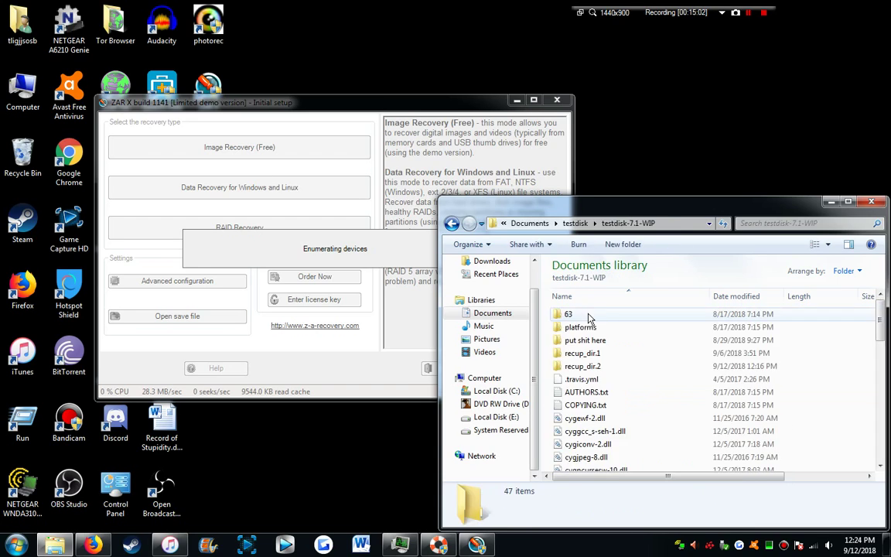
Step: Open recup_dir.6 inside the "put shit here" folder and select the recovered video f38691168.mp4
double_click(592, 341)
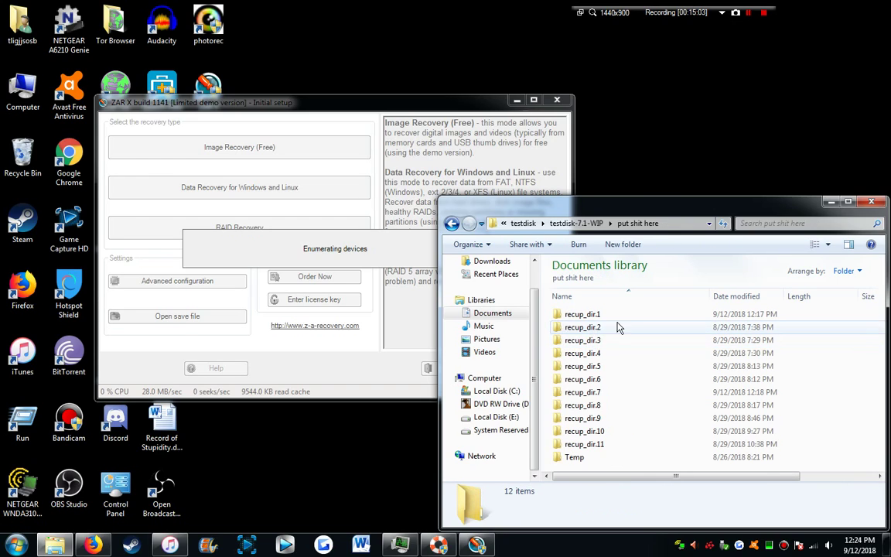
double_click(597, 379)
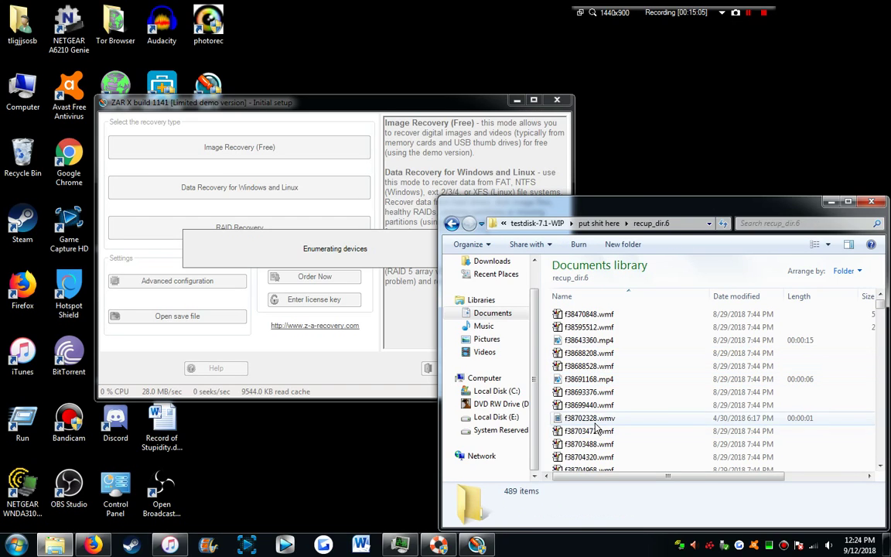
click(588, 417)
click(588, 379)
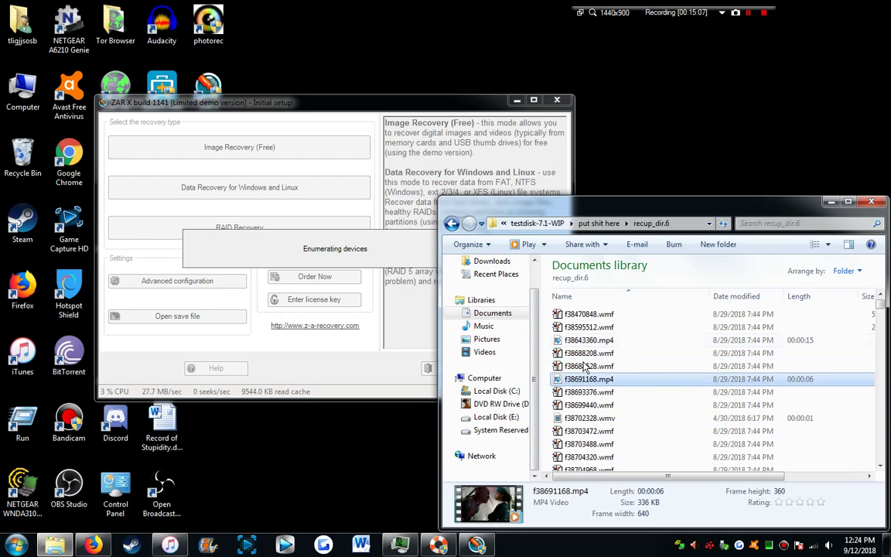
Step: Go back to the Documents library, look inside the testdisk folder, and return to the library
click(544, 232)
click(541, 226)
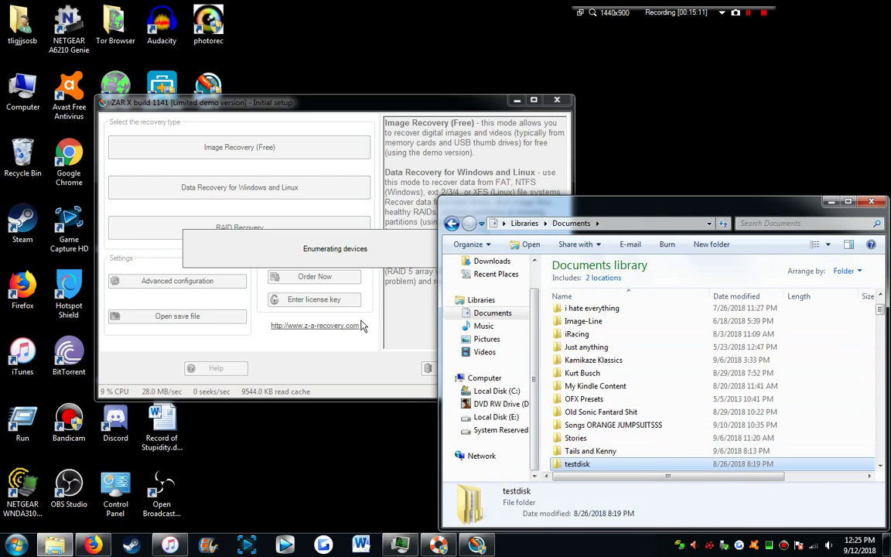
double_click(582, 464)
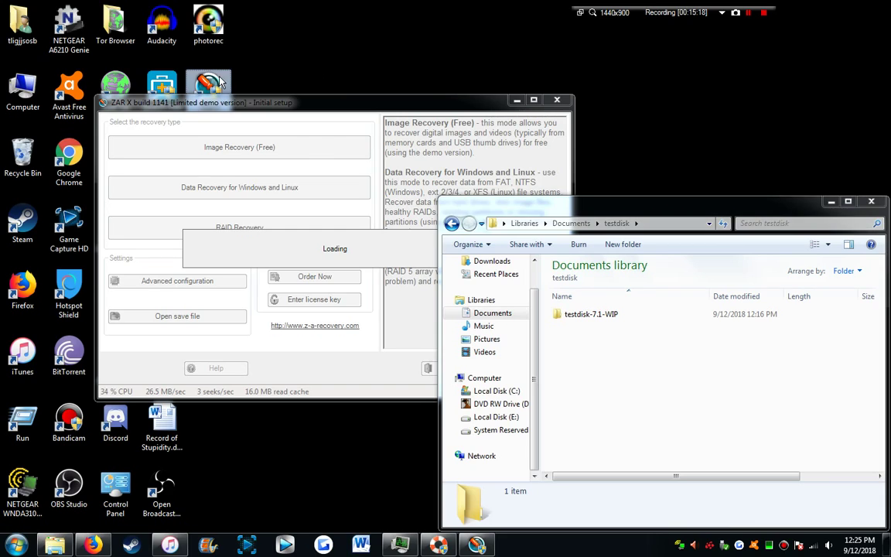
click(572, 223)
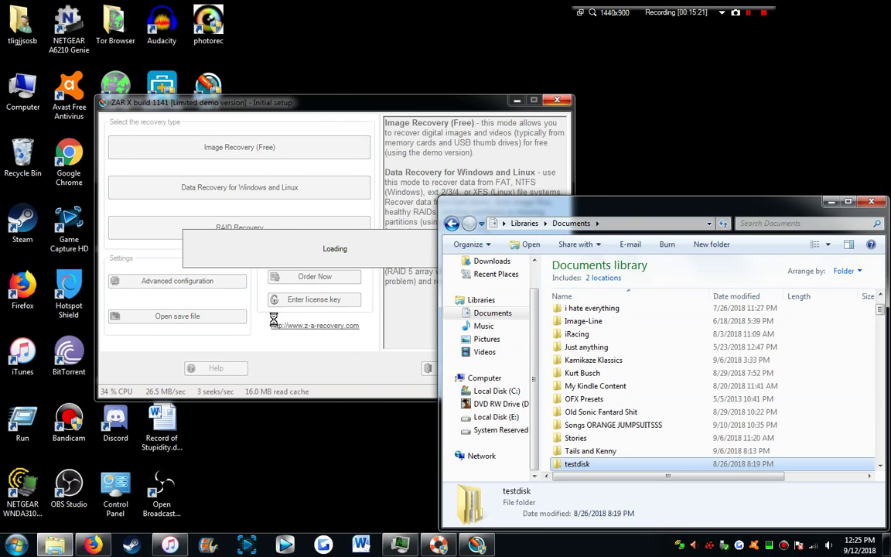
Step: Switch back to ZAR X, dismiss the demo version notice, and expand the NTFS folder tree in the loaded recovery
key(super+d)
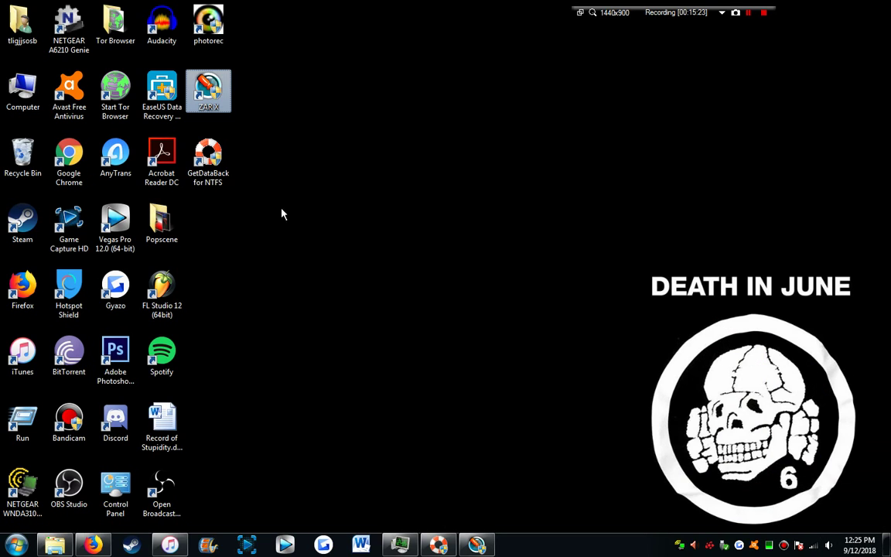
click(208, 157)
click(474, 545)
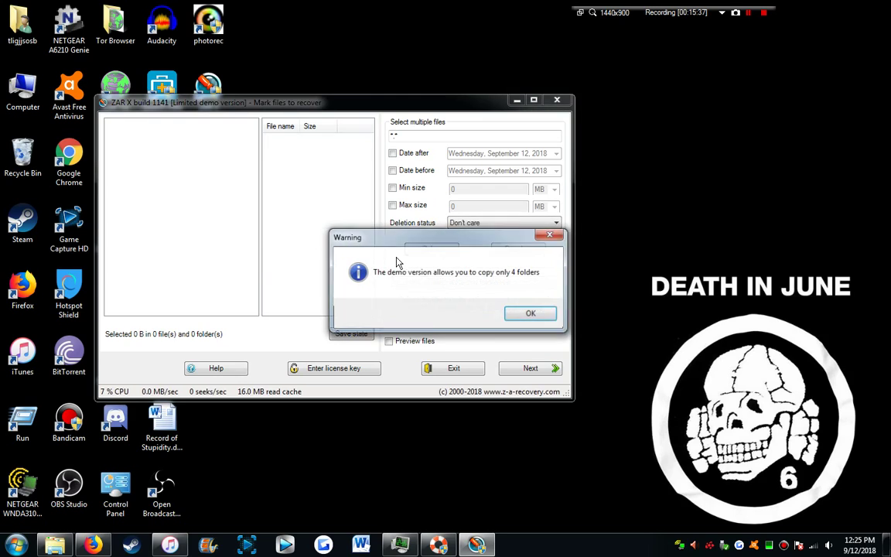
click(533, 313)
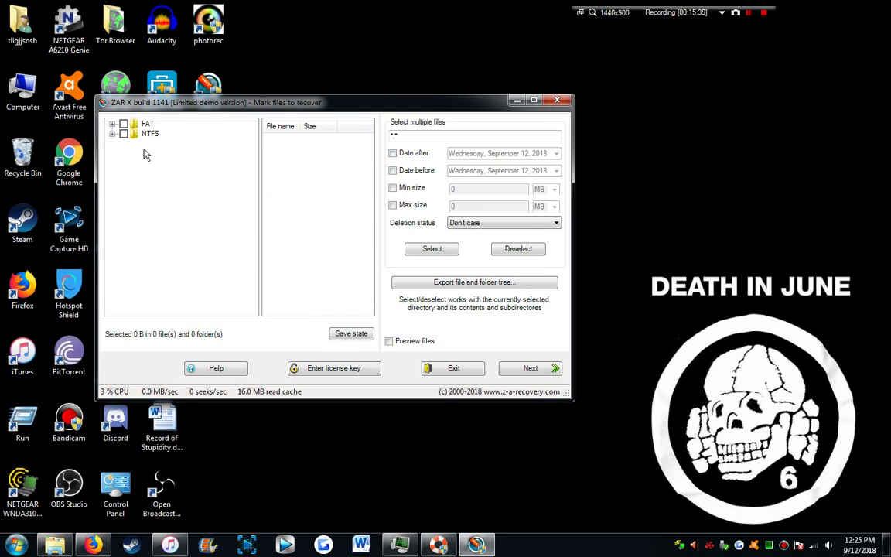
click(112, 134)
drag(252, 189, 255, 249)
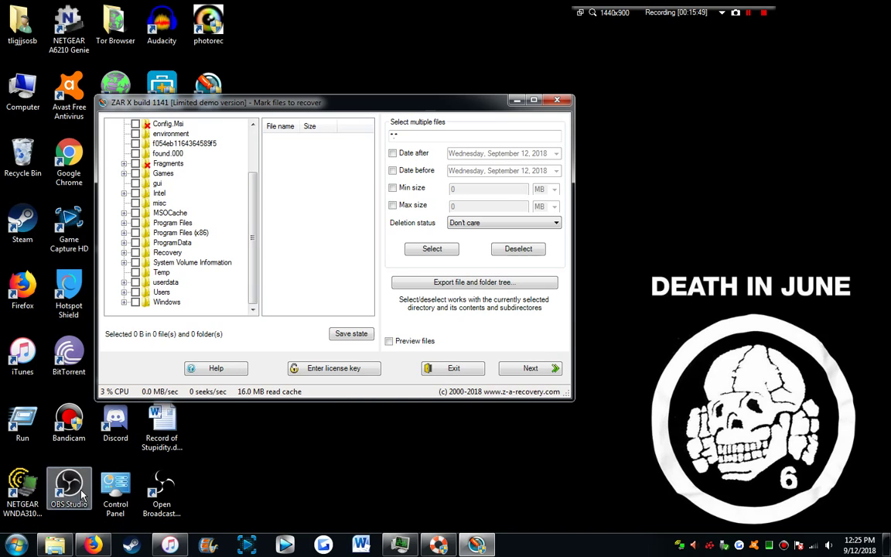
Step: Open the license key entry in ZAR X and follow its order link to the Buy now page in Firefox
click(325, 368)
click(372, 199)
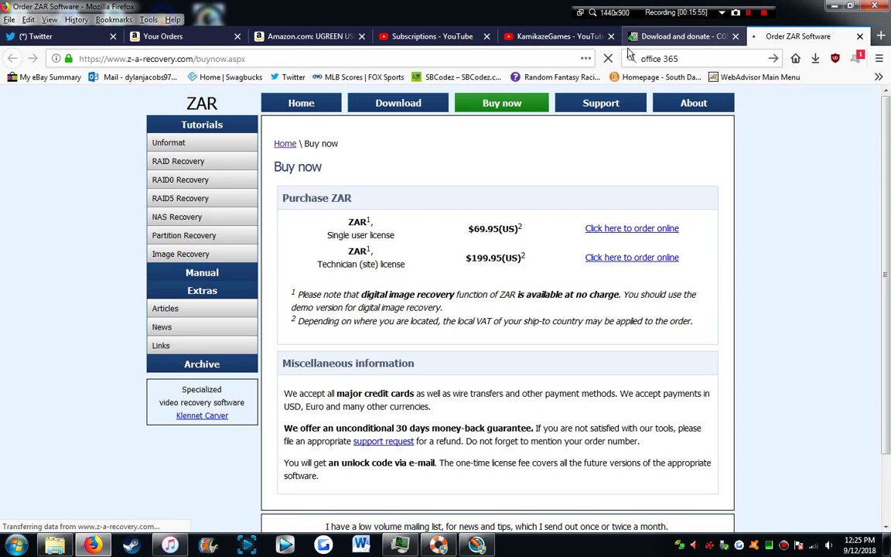
Step: Highlight the single user license price on the Buy now page, switch back to ZAR X and close the license key entry
drag(466, 227, 532, 247)
click(532, 247)
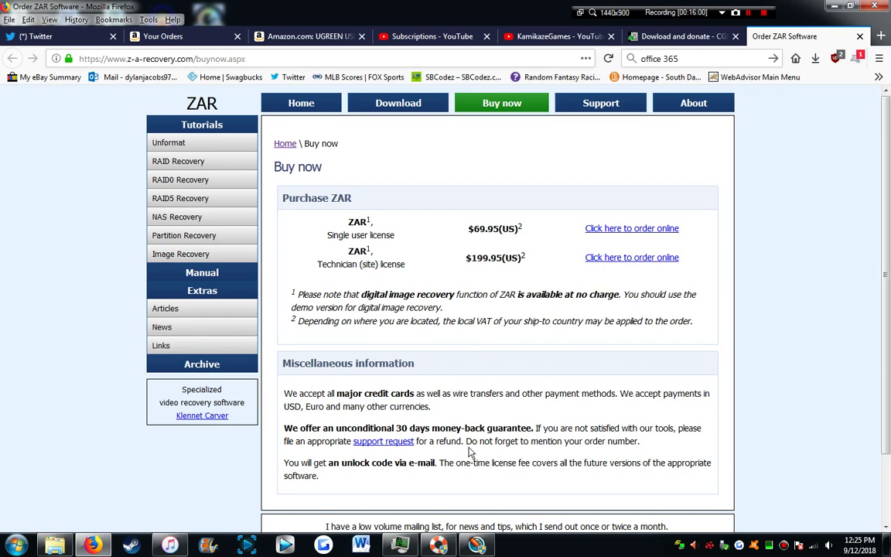
click(476, 545)
click(405, 306)
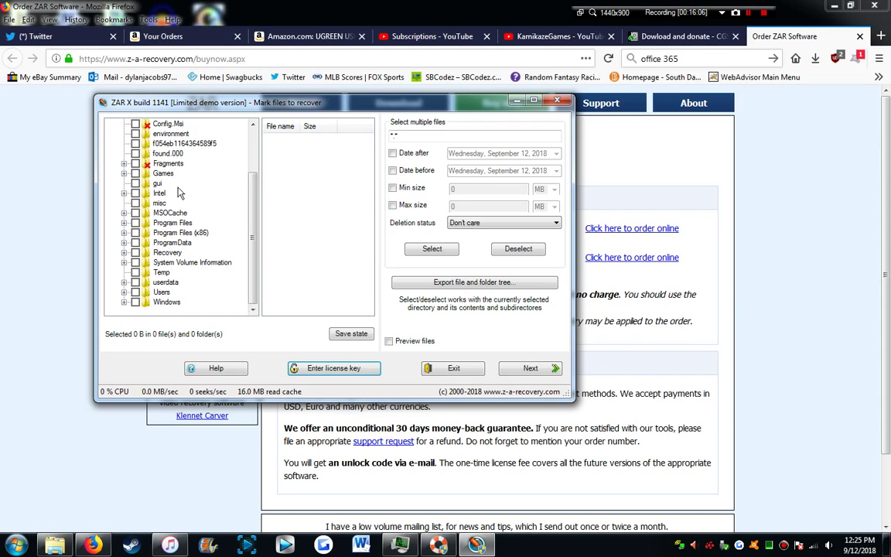
Step: Expand the Users folder in the NTFS tree and the personal profile folder inside it
drag(260, 211, 258, 208)
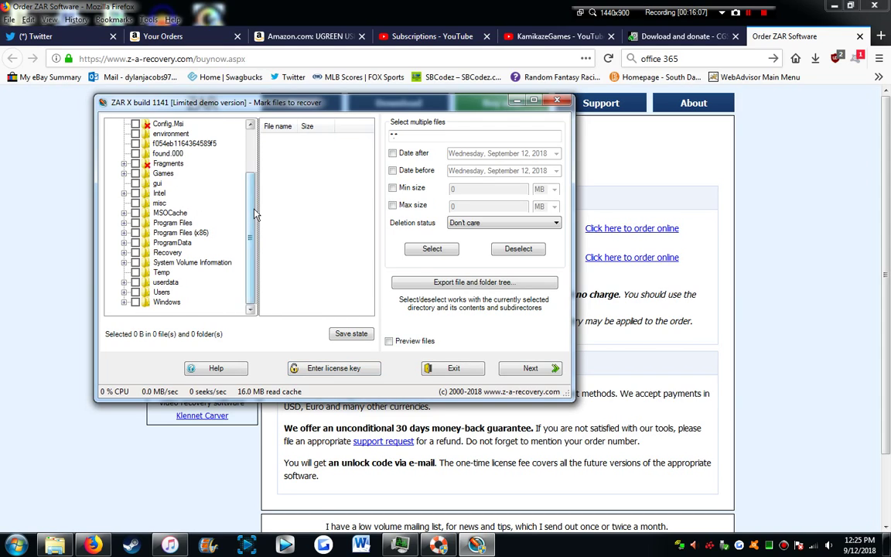
scroll(215, 249, up, 2)
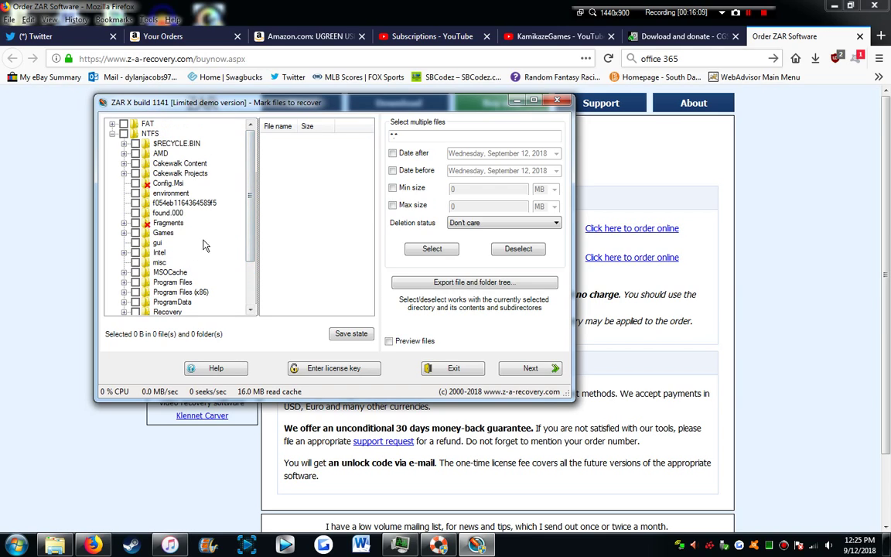
scroll(242, 216, down, 1)
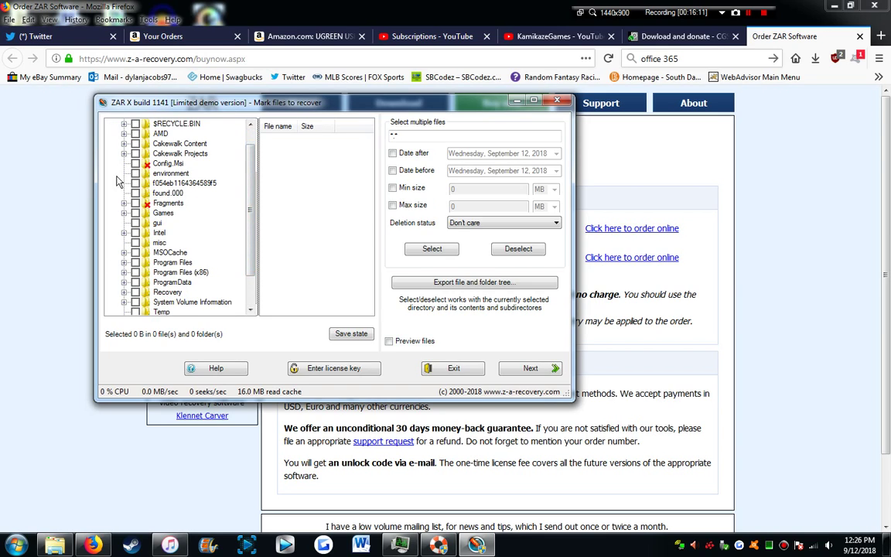
scroll(225, 263, down, 1)
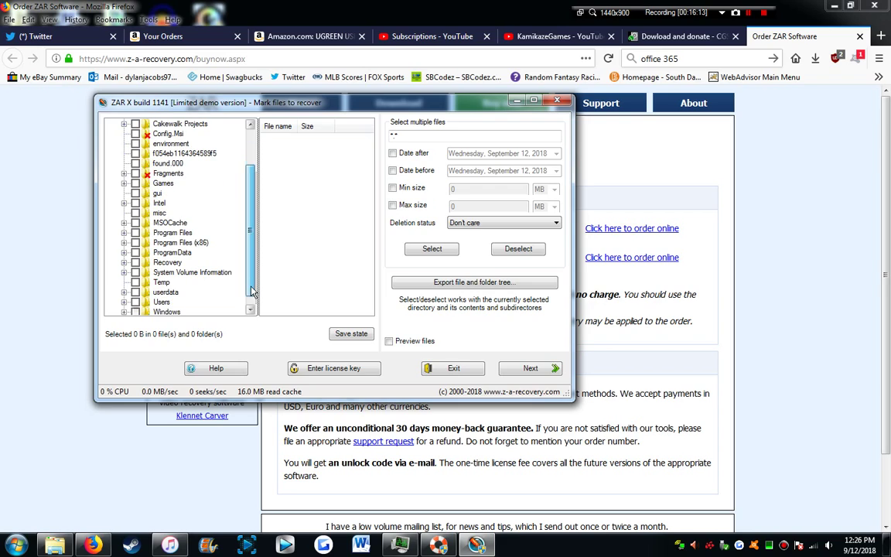
click(125, 302)
scroll(229, 231, down, 1)
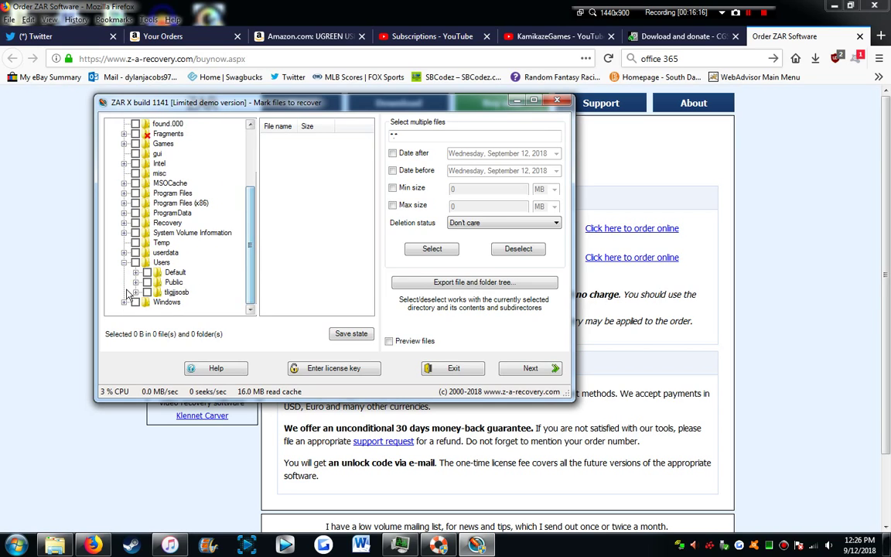
scroll(249, 267, down, 5)
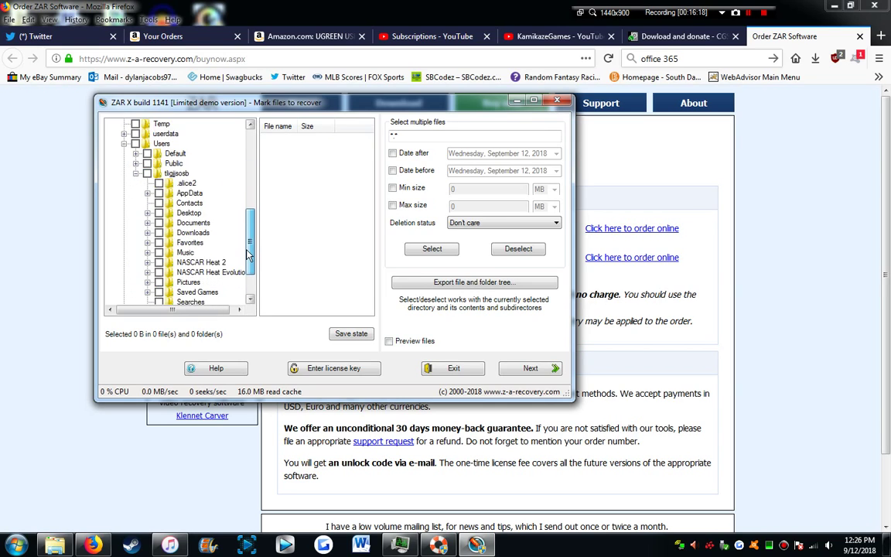
scroll(249, 267, down, 1)
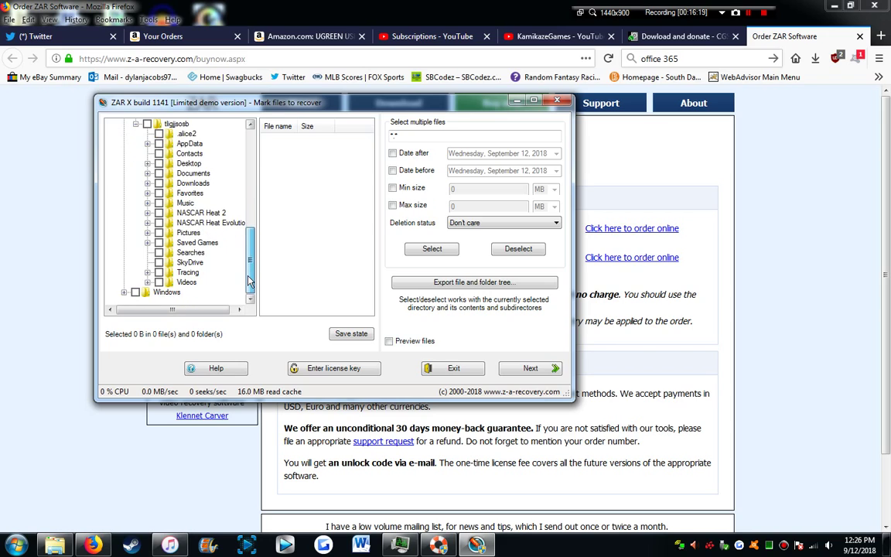
Step: Expand the profile's Downloads and Documents folders and list the files of THUMBNAILS and Vigilante 8 inside Documents > Youtube
click(148, 183)
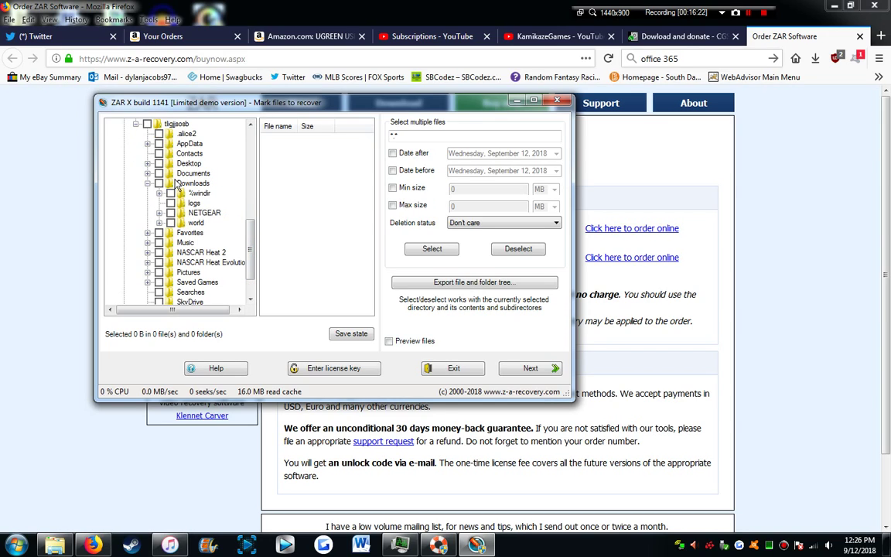
click(148, 174)
scroll(249, 213, down, 5)
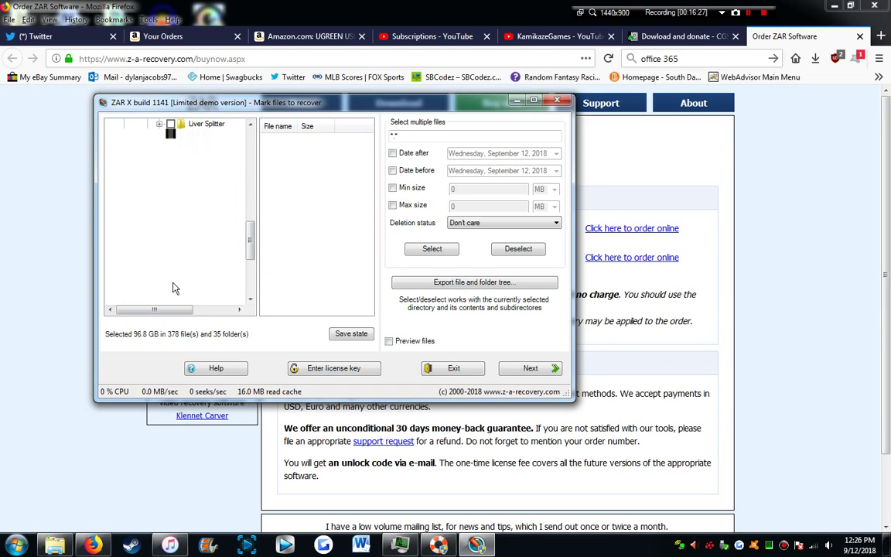
click(158, 282)
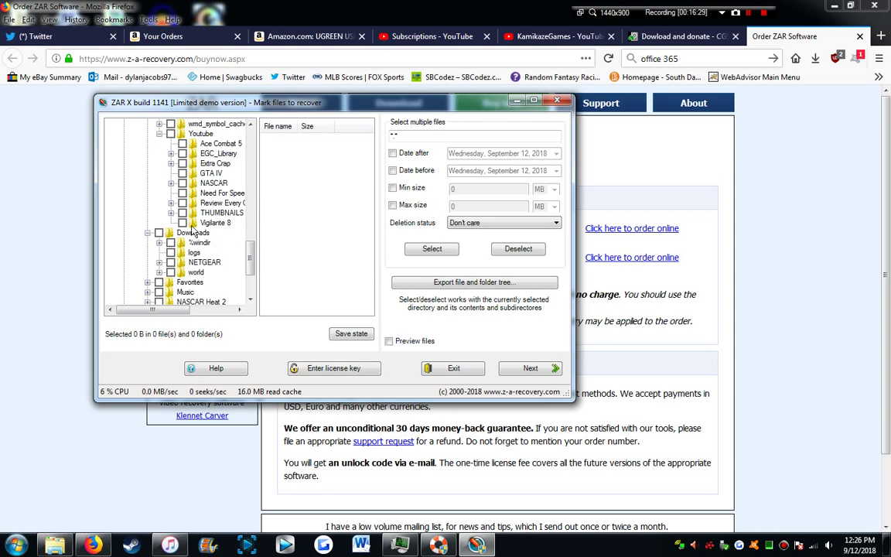
double_click(222, 213)
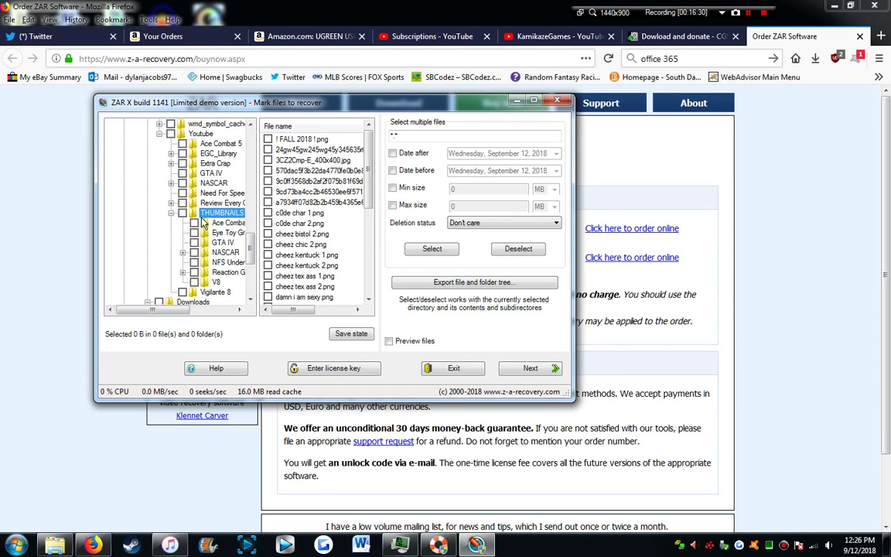
click(215, 292)
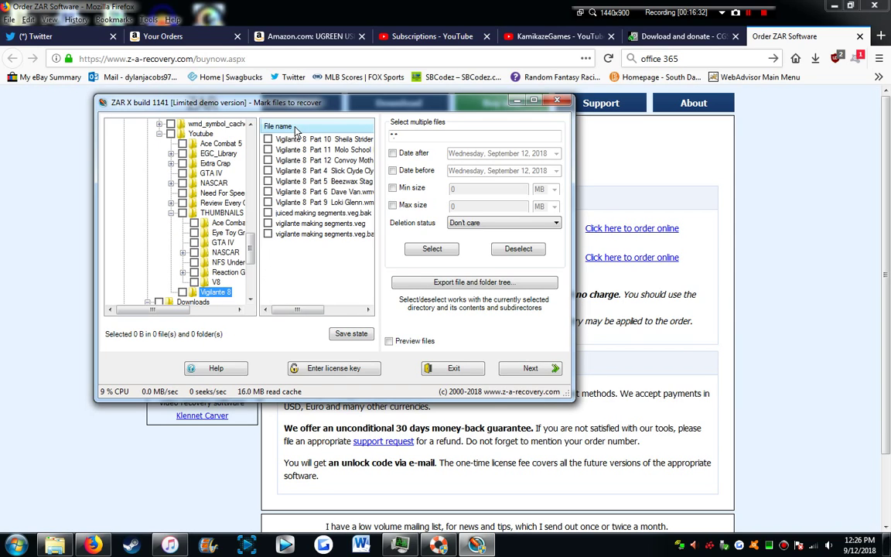
Step: Mark Vigilante 8 Part 6 Dave Van.wmv, wmd_symbol_cache and Songs ORANGE JUMPSUITSSS for recovery and proceed to the file copy settings
click(268, 192)
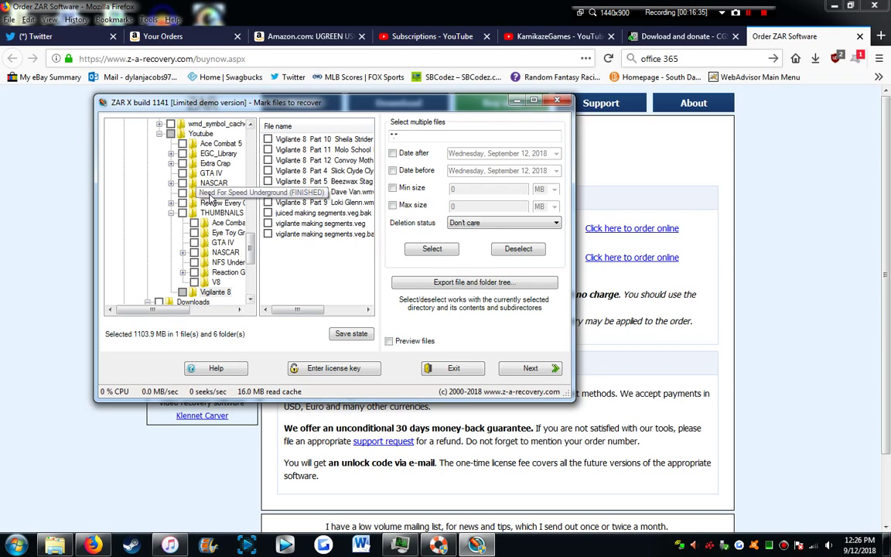
click(170, 124)
drag(250, 251, 250, 240)
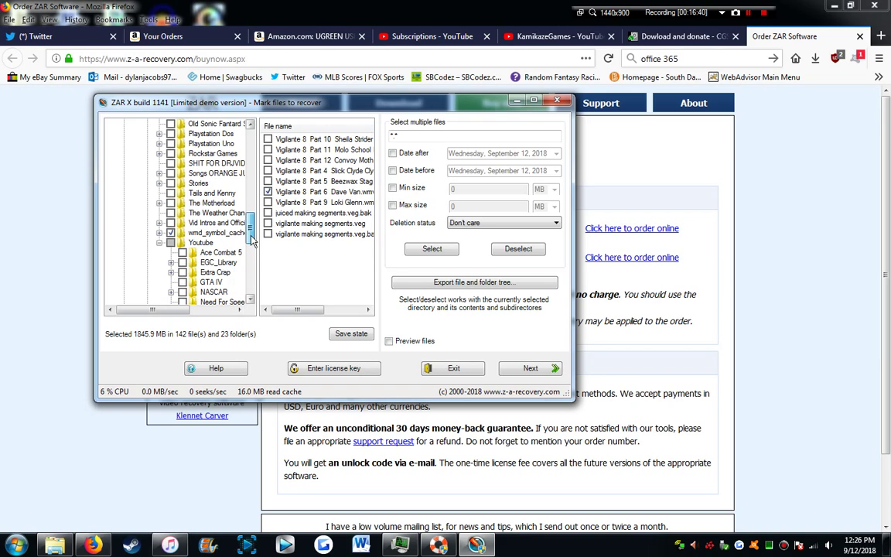
click(171, 174)
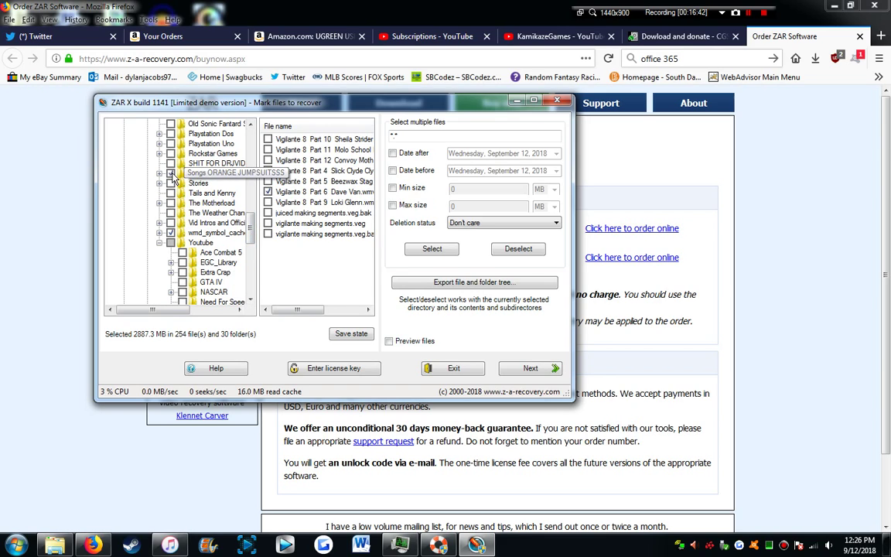
click(528, 370)
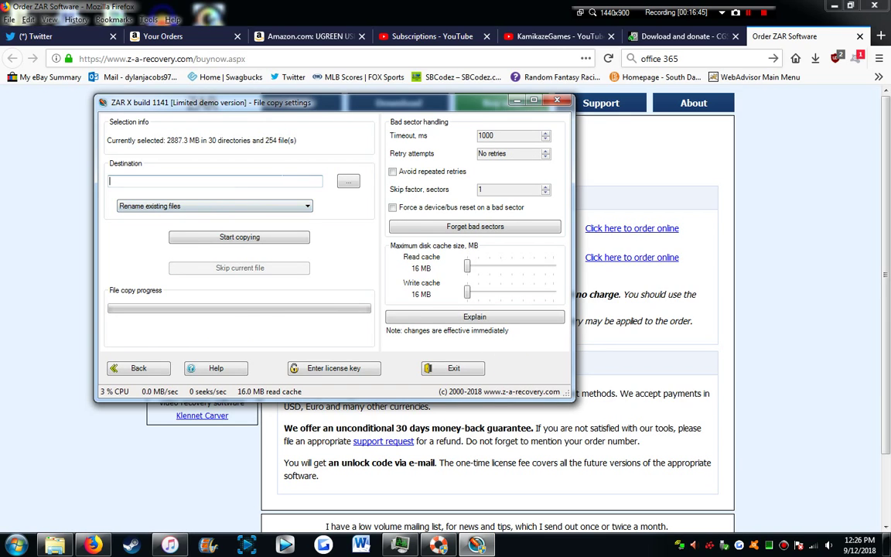
Step: Copy the path of the PUT SHIT HERE folder inside Documents > Just anything and set it as ZAR X's copy destination
click(56, 545)
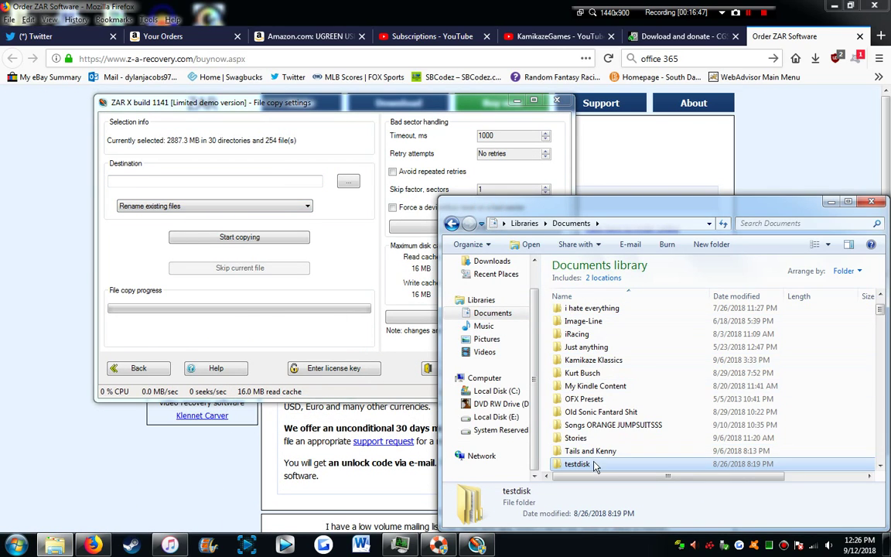
scroll(595, 433, up, 1)
click(596, 375)
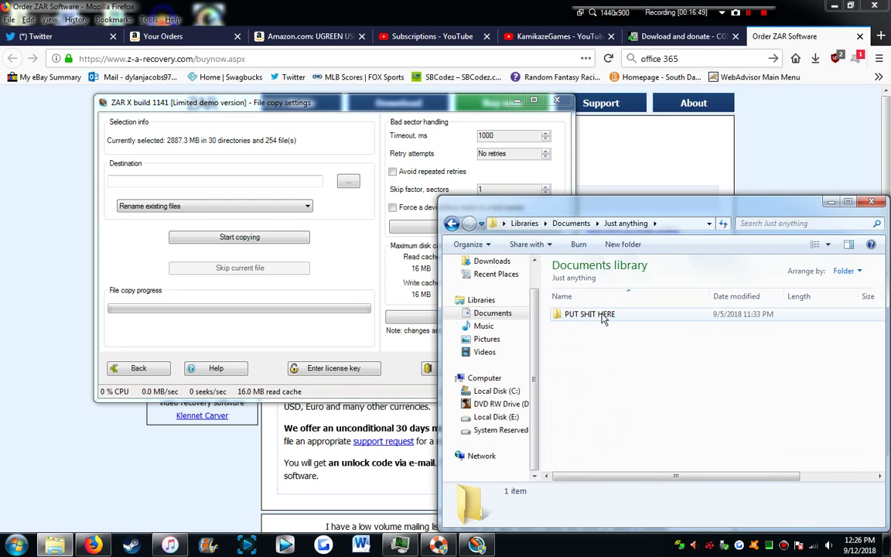
double_click(604, 315)
click(666, 223)
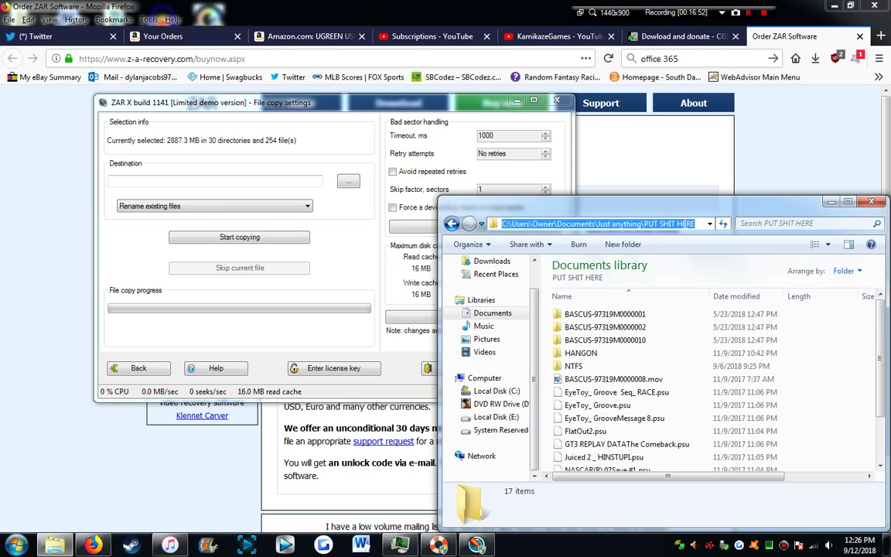
key(ctrl+c)
click(215, 181)
key(ctrl+v)
Step: Set the copy to skip existing files, start copying and dismiss the demo version warning
click(213, 205)
click(197, 233)
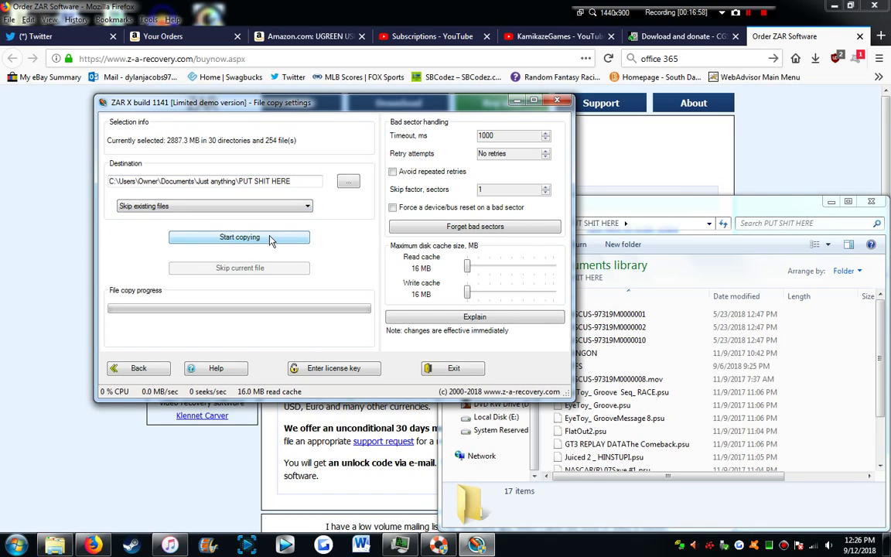
click(237, 239)
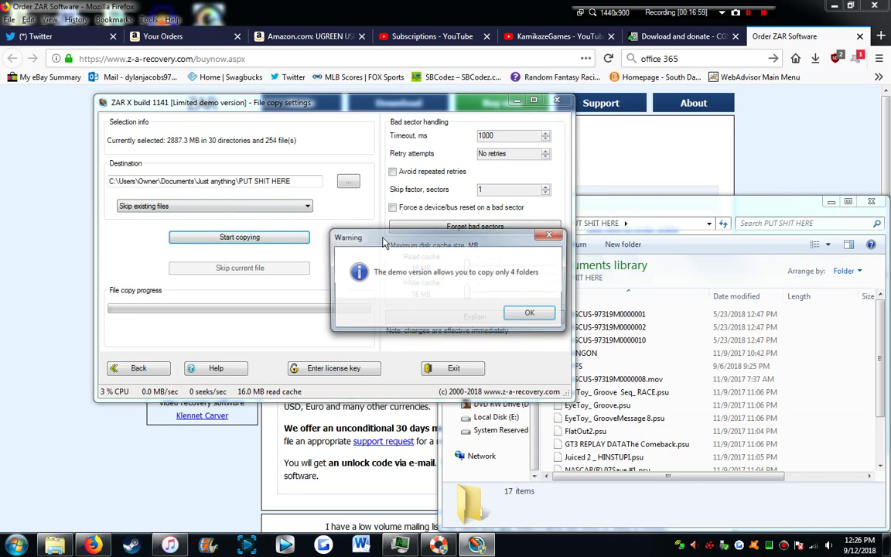
click(533, 313)
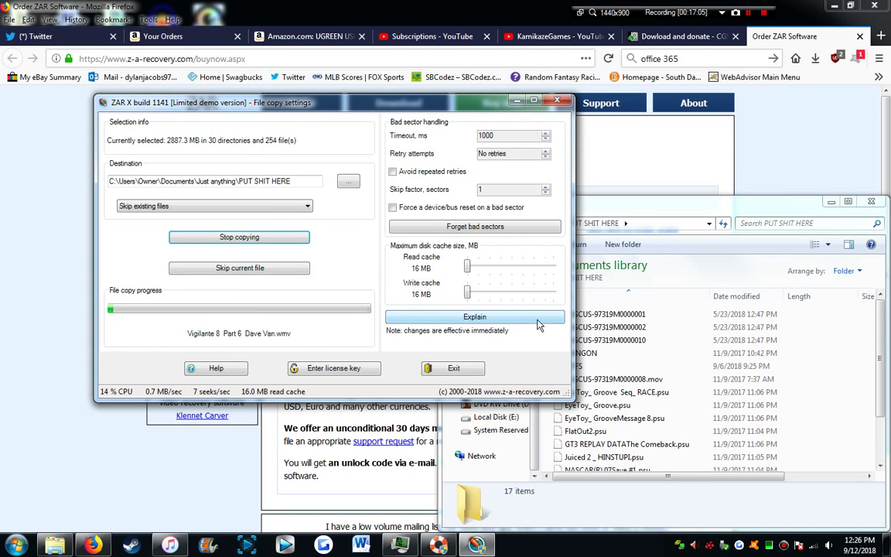
Step: Browse the destination folder through NTFS, Users, the profile folder, Documents and Youtube to the recovered Vigilante 8 folder
click(670, 304)
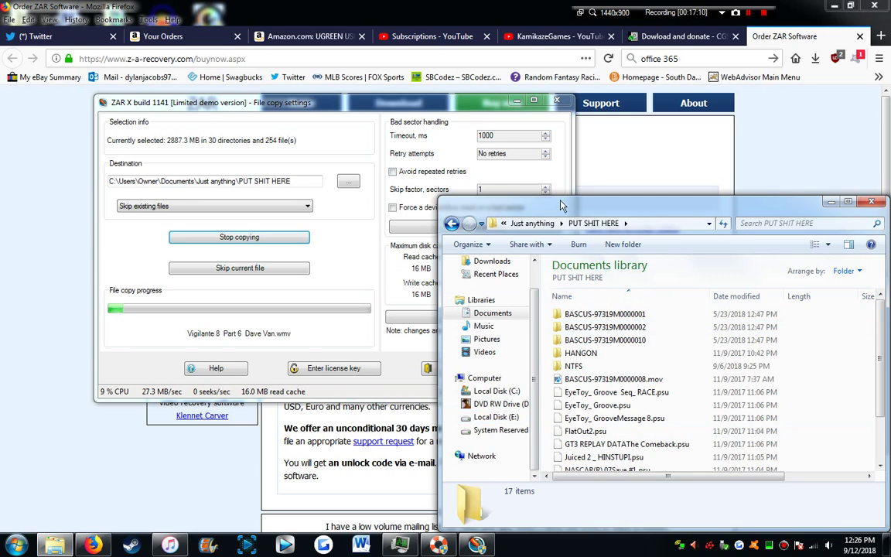
click(532, 222)
double_click(578, 314)
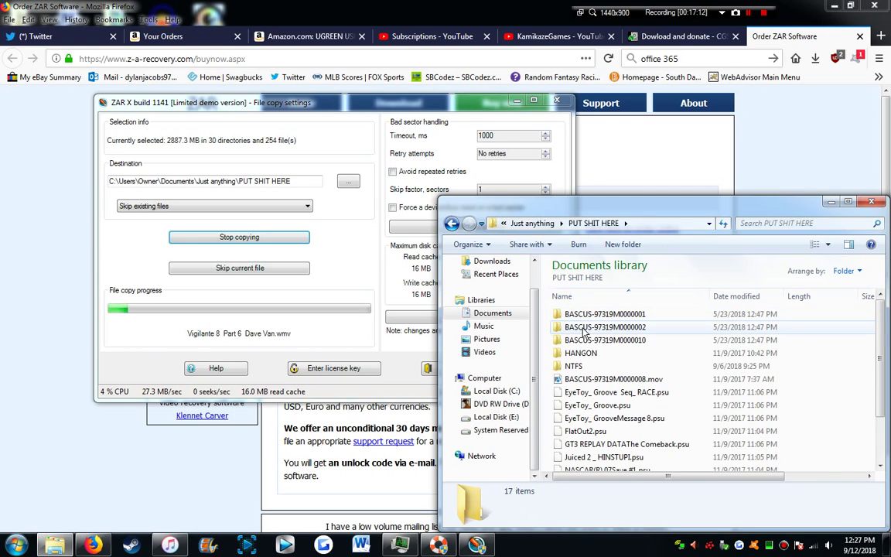
double_click(576, 366)
double_click(581, 314)
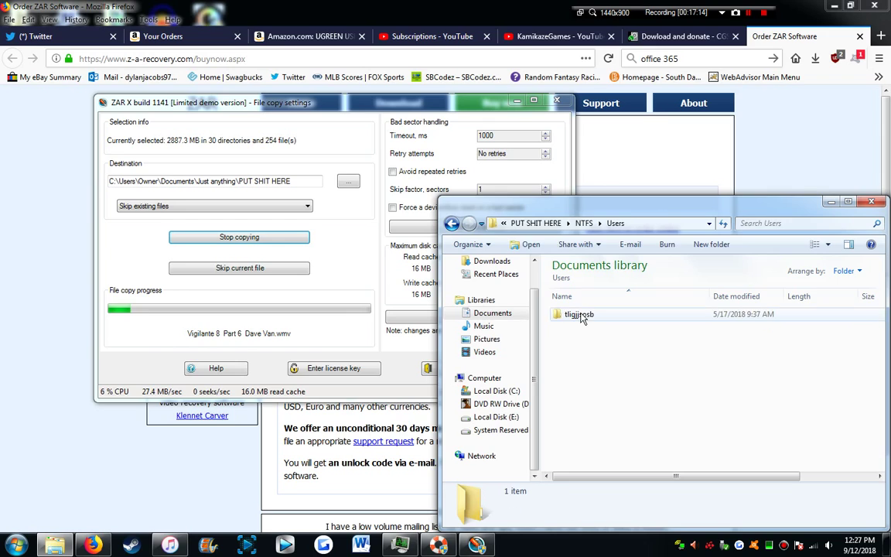
double_click(582, 315)
double_click(580, 314)
click(581, 354)
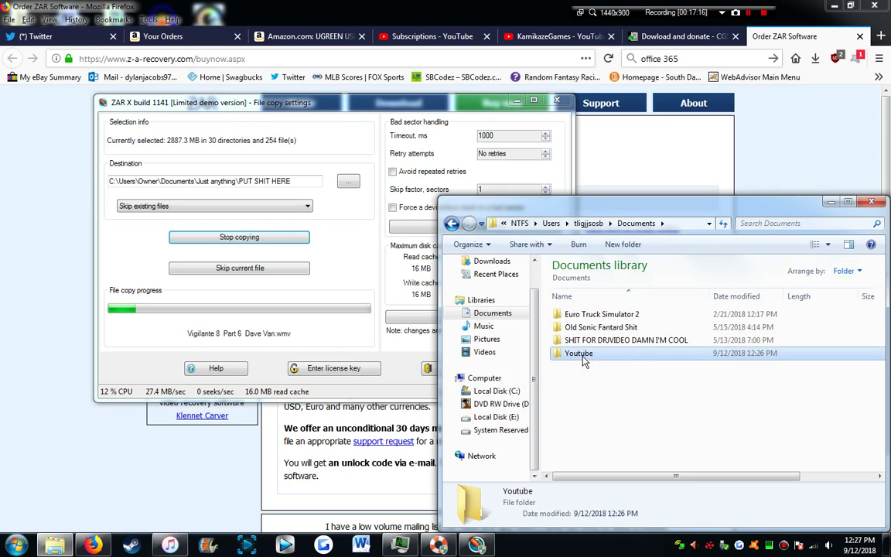
double_click(583, 356)
double_click(593, 328)
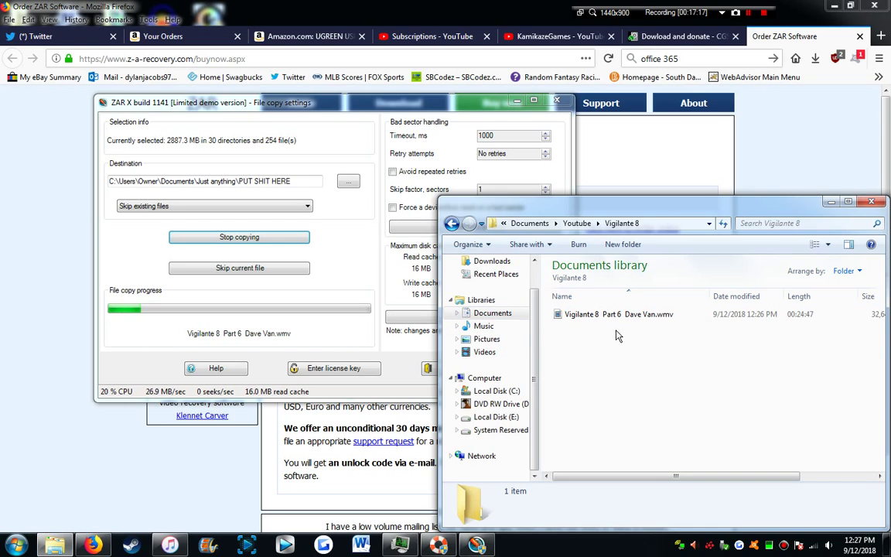
Step: Play the recovered Vigilante 8 Part 6 Dave Van.wmv in a maximized player, skip ahead, then close it and return to ZAR X
click(654, 314)
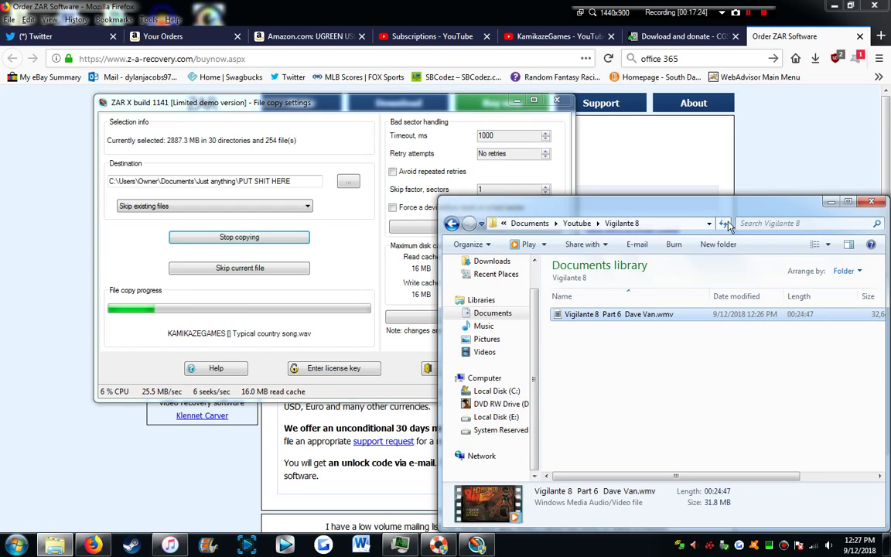
double_click(724, 315)
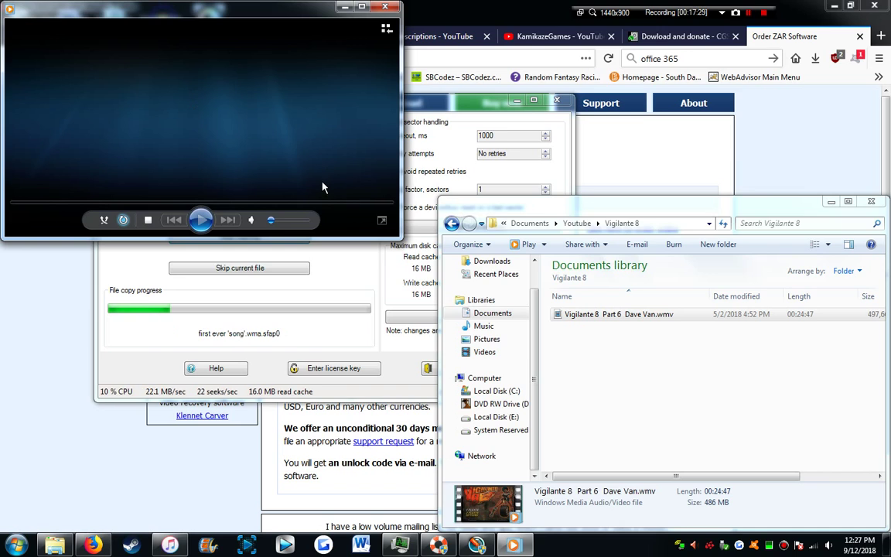
double_click(239, 159)
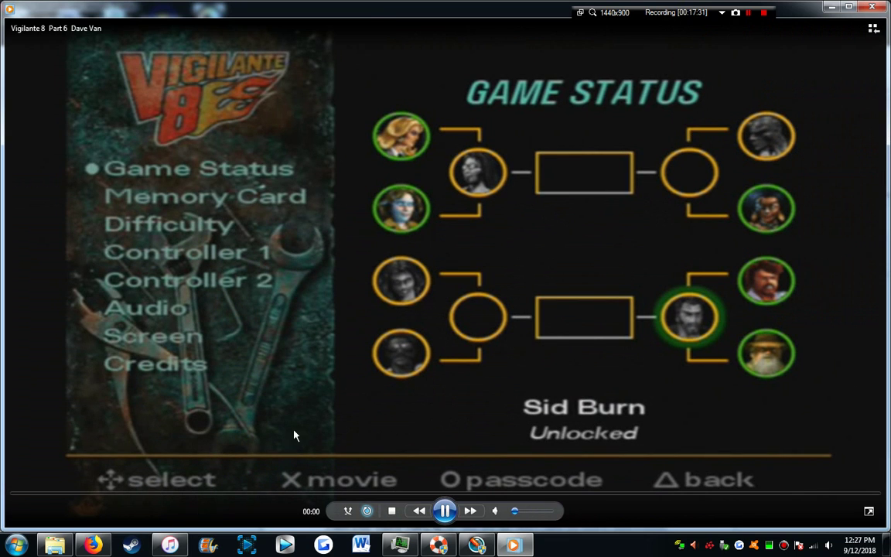
click(356, 495)
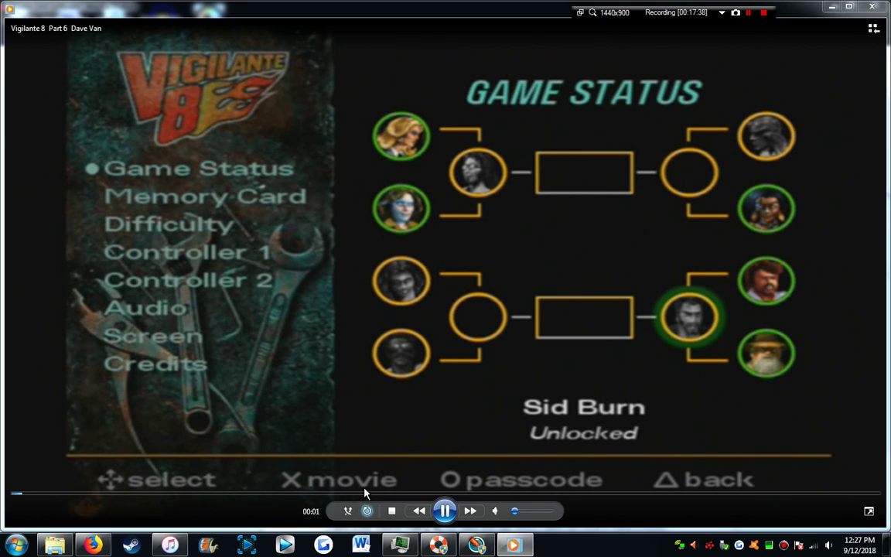
click(873, 7)
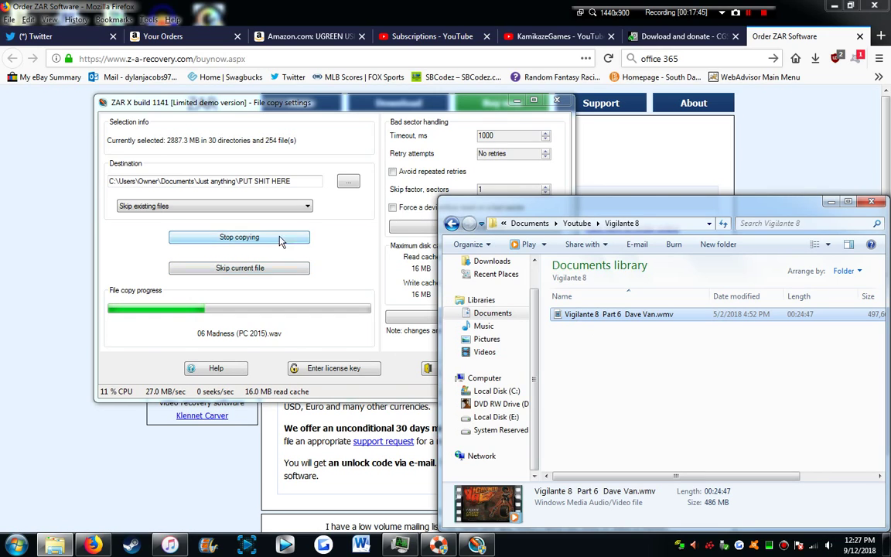
click(162, 115)
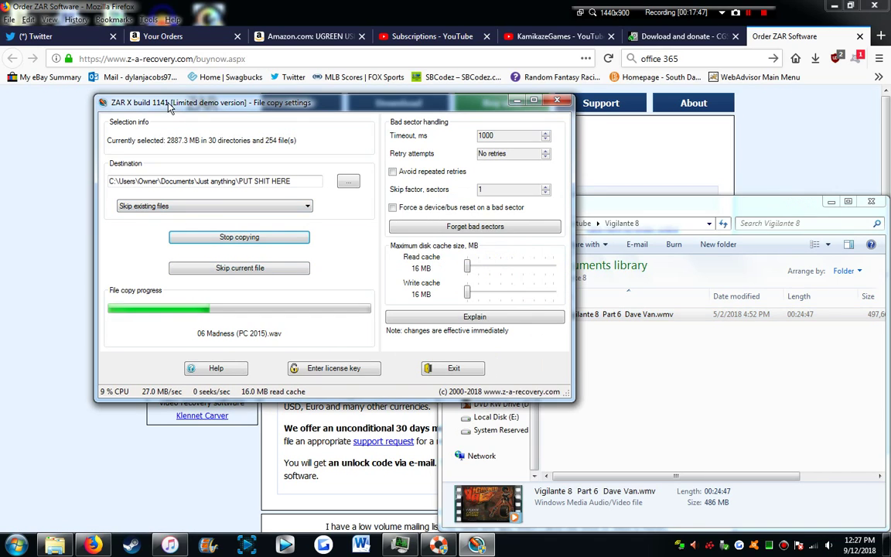
Step: Exit ZAR X once its copy run has finished and relaunch it from the desktop
click(681, 439)
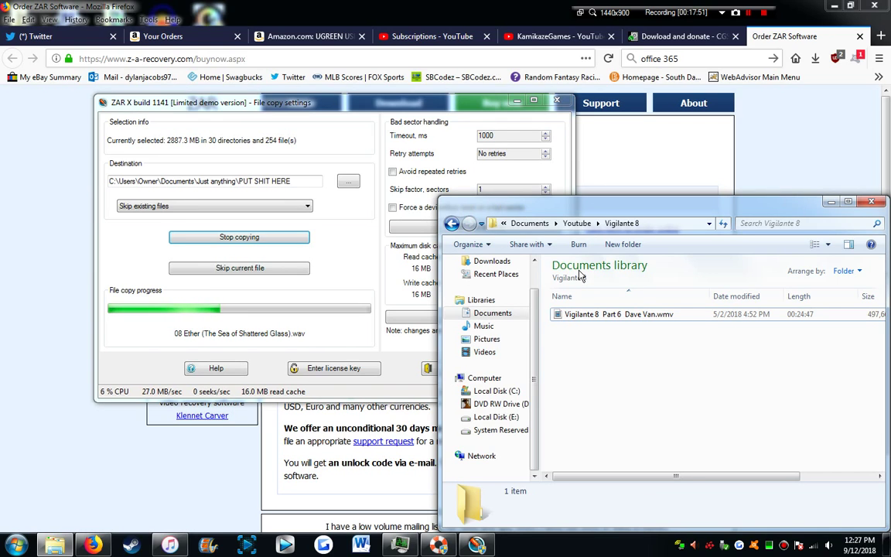
key(super+d)
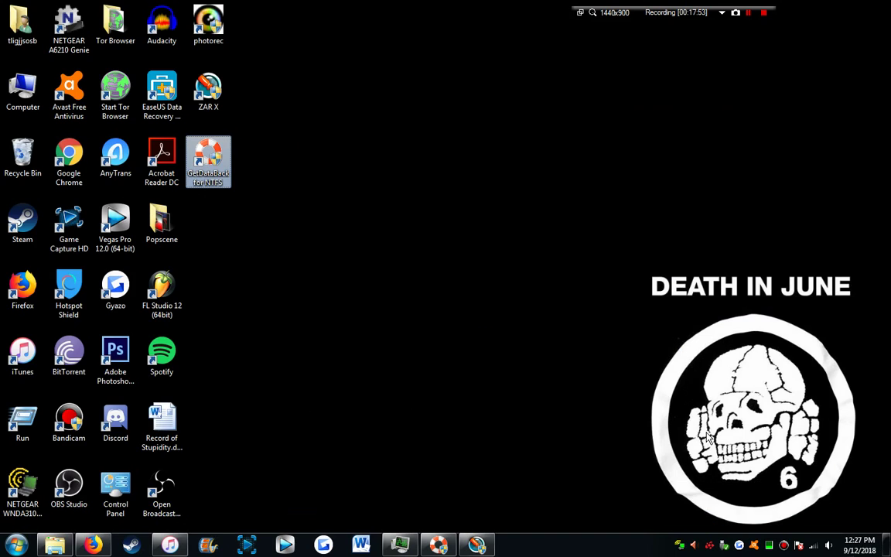
key(super+d)
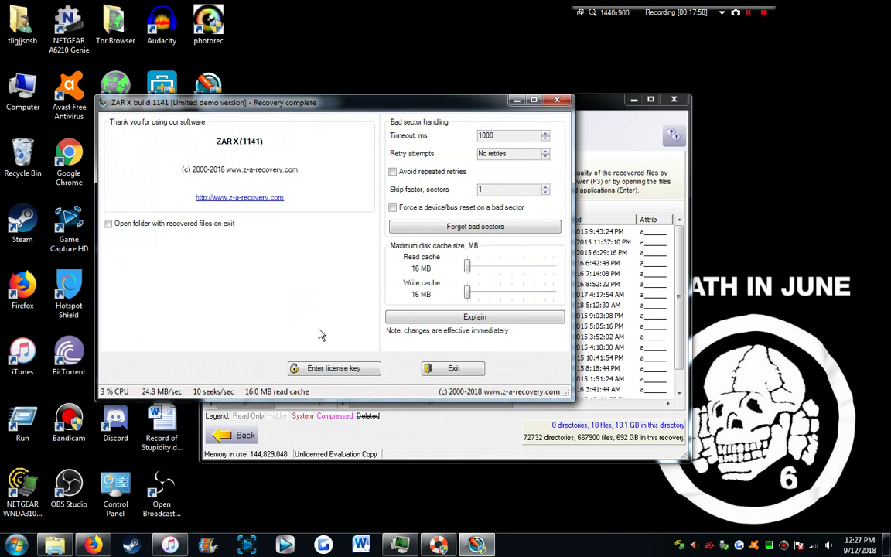
click(453, 369)
double_click(210, 83)
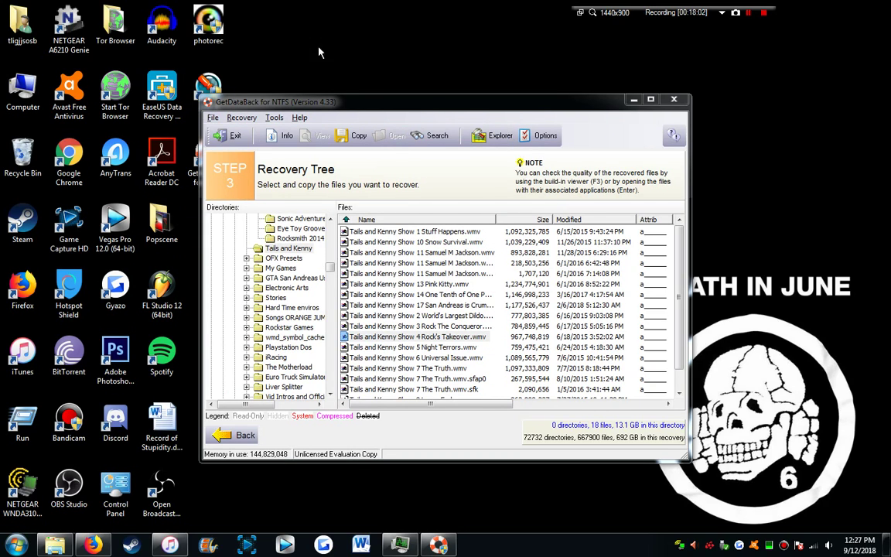
Step: Check the recovered Documents folder and its Songs ORANGE JUMPSUITSSS subfolder in Explorer, go back to Youtube, and return to ZAR X
click(51, 546)
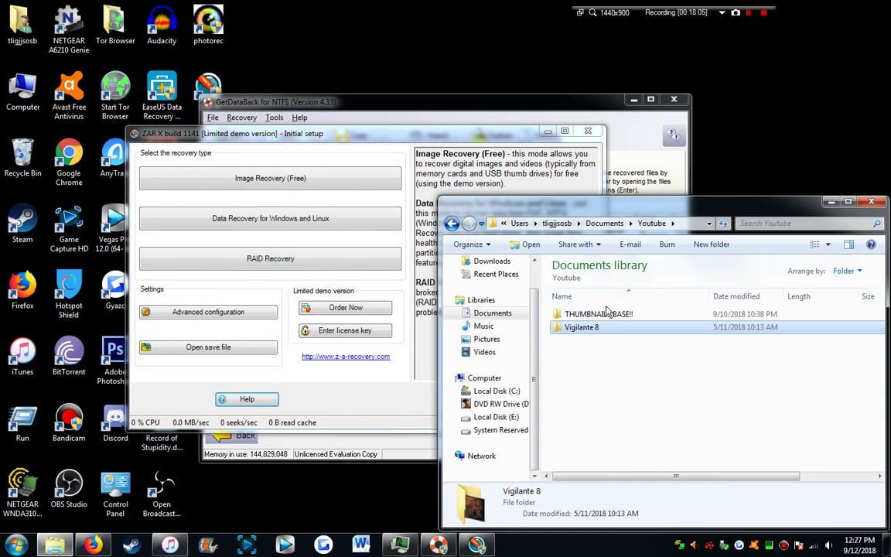
click(604, 223)
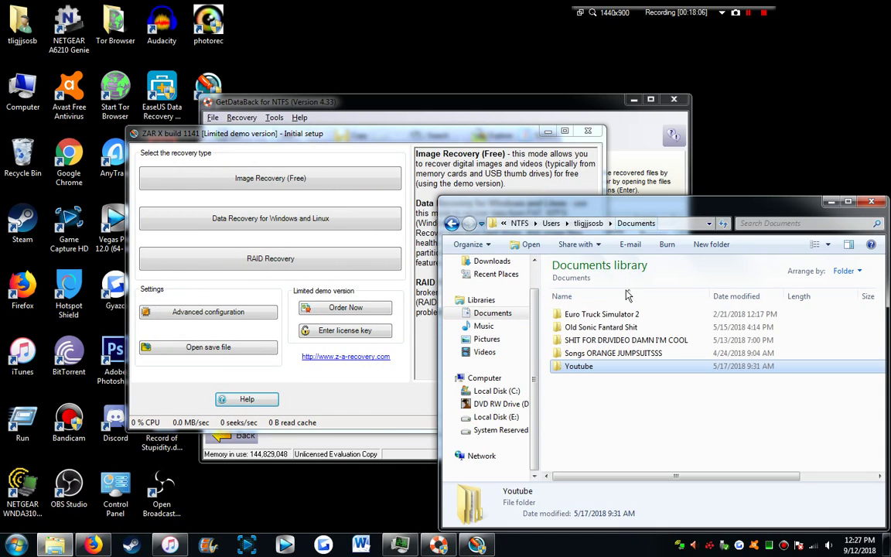
double_click(597, 355)
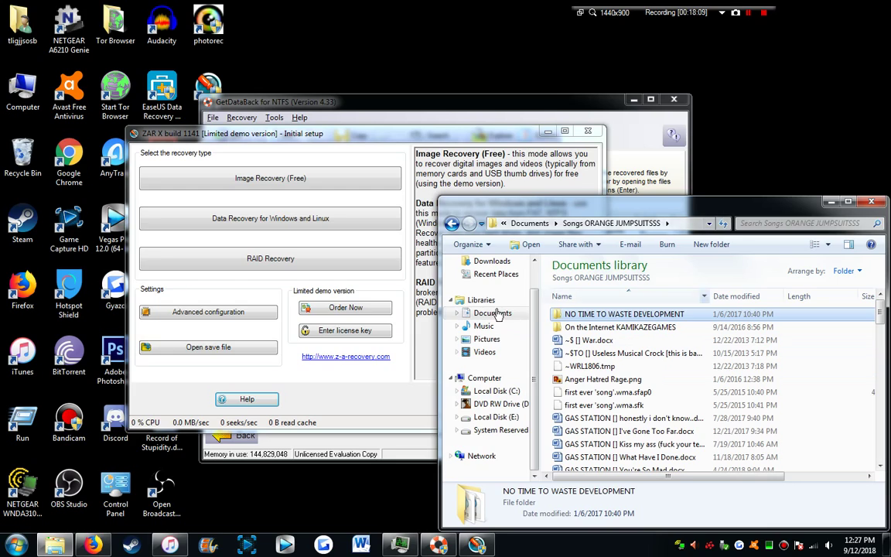
click(451, 224)
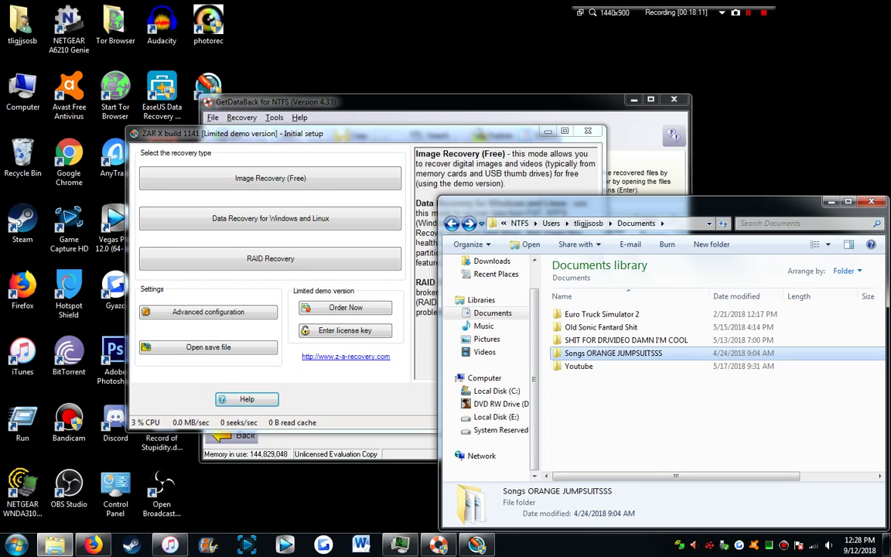
click(451, 224)
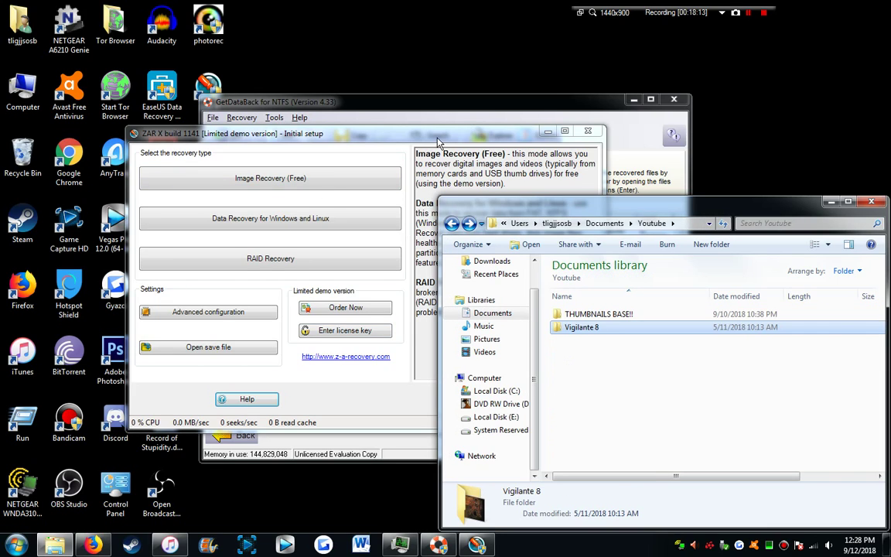
click(380, 138)
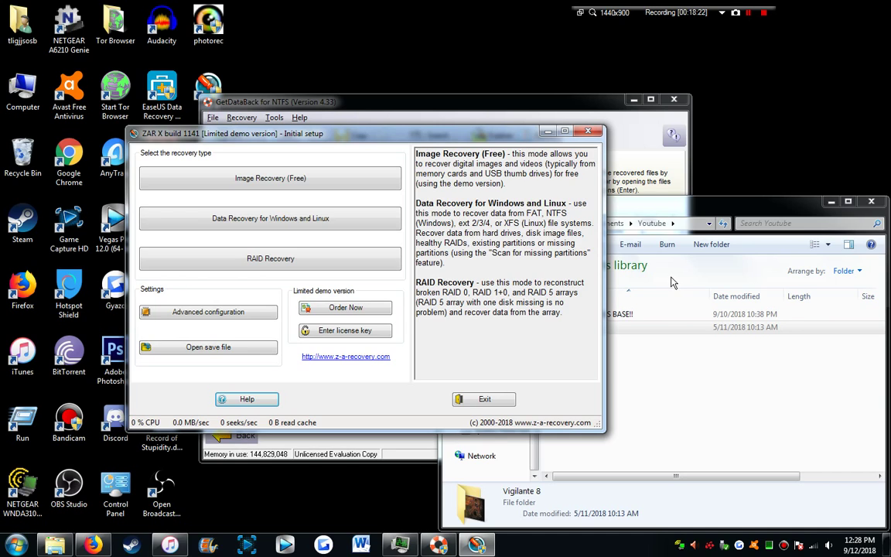
Step: Clear the desktop, try to open Local Disk (E:) in Explorer, and dismiss the resulting message
key(super+d)
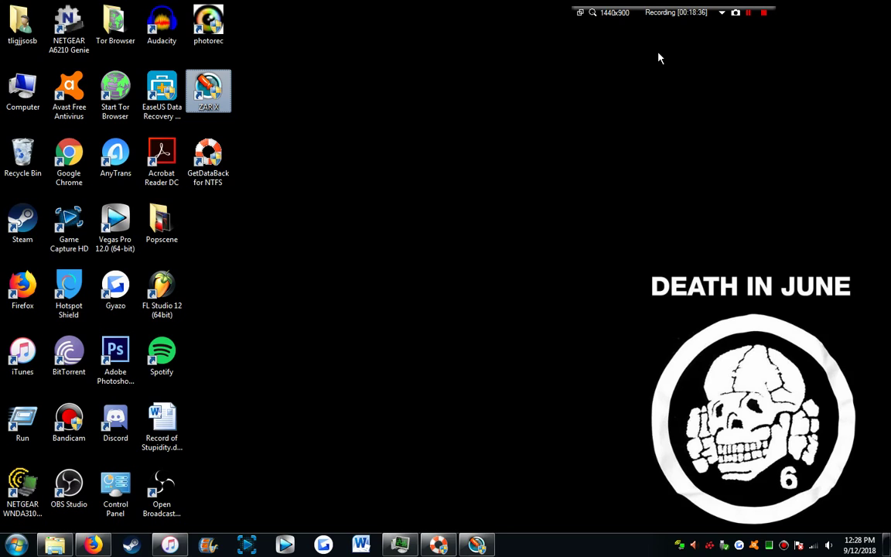
click(56, 545)
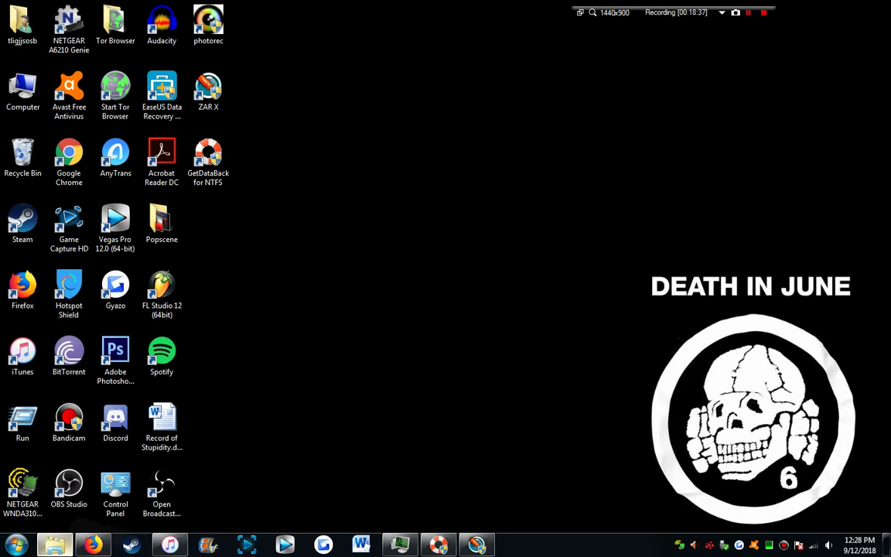
click(502, 422)
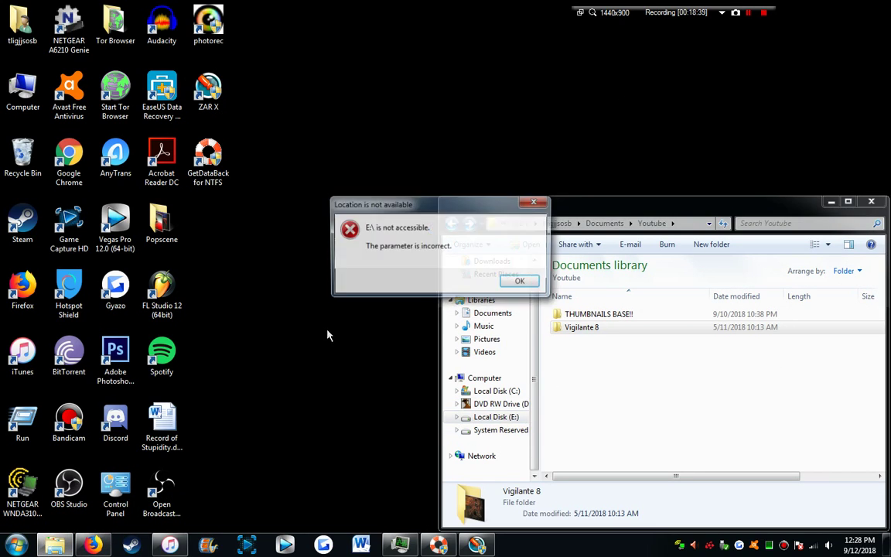
click(533, 203)
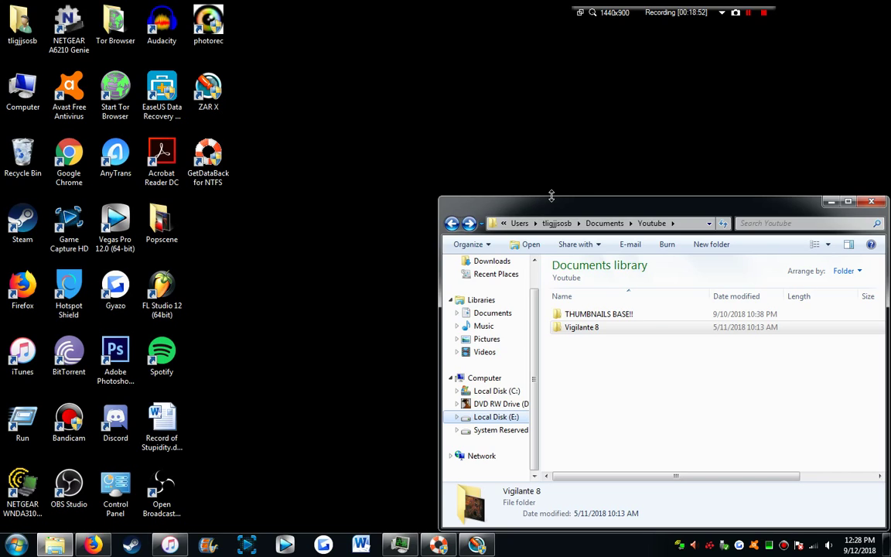
Step: Exit ZAR X, switch to GetDataBack for NTFS and go to the NTFS root of its directory tree
click(205, 160)
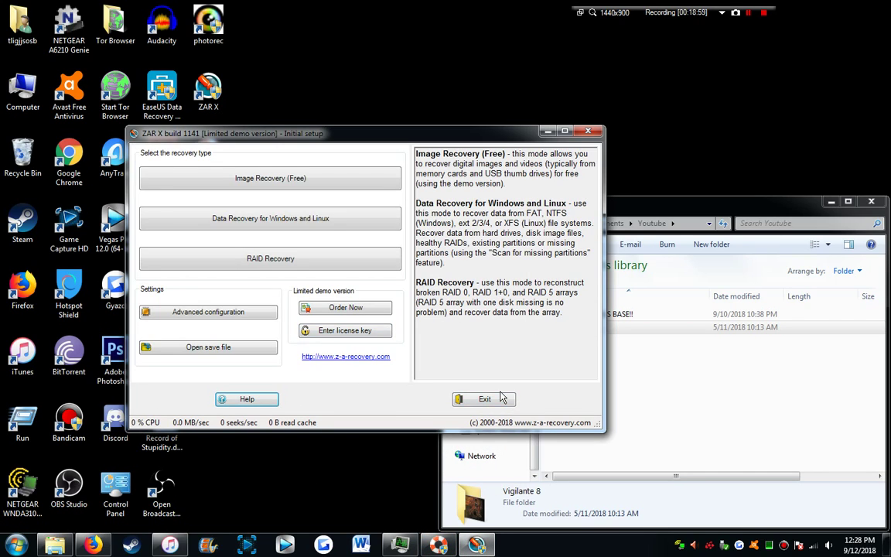
click(499, 397)
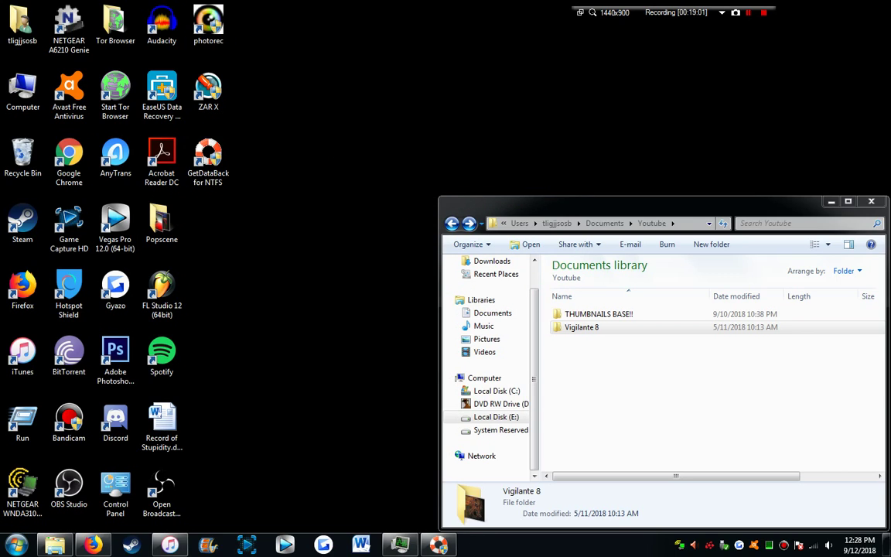
click(441, 545)
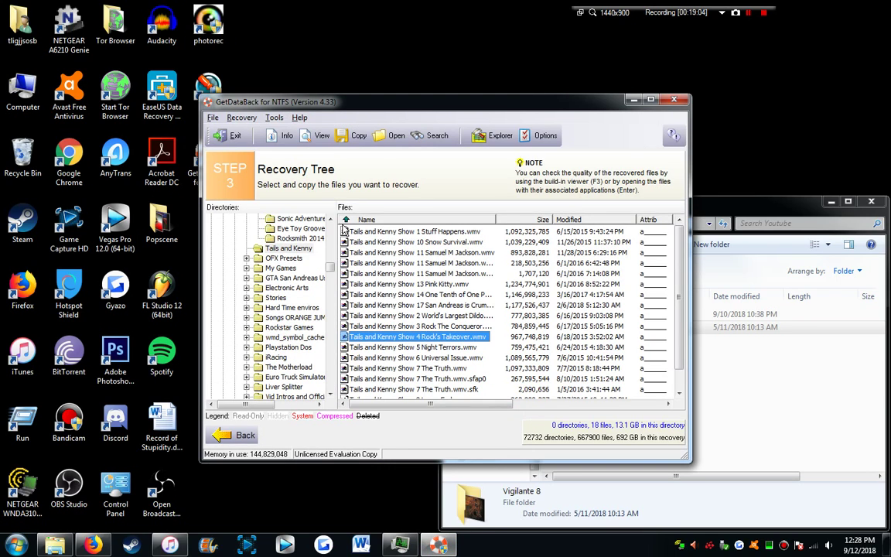
drag(330, 267, 335, 232)
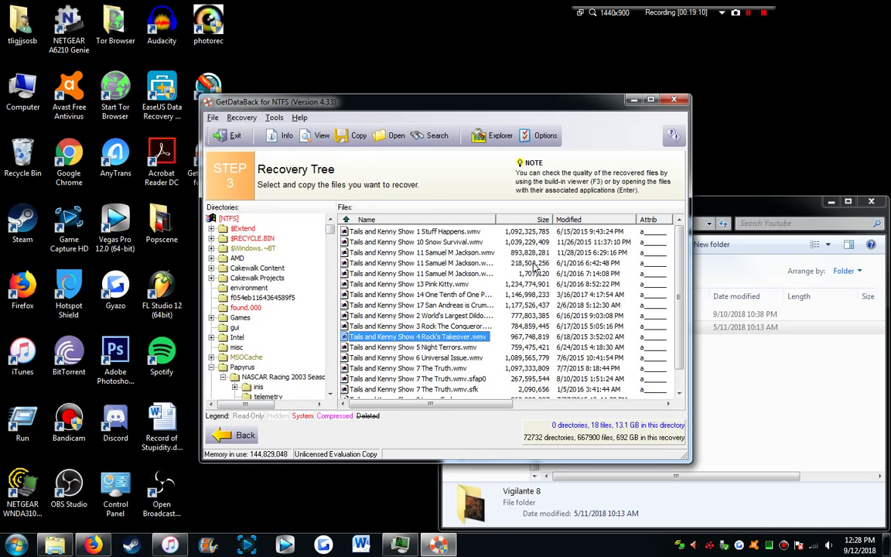
Step: Switch to Firefox, view the recent browsing history, try a Bing search for office 365, and minimize the browser
click(92, 546)
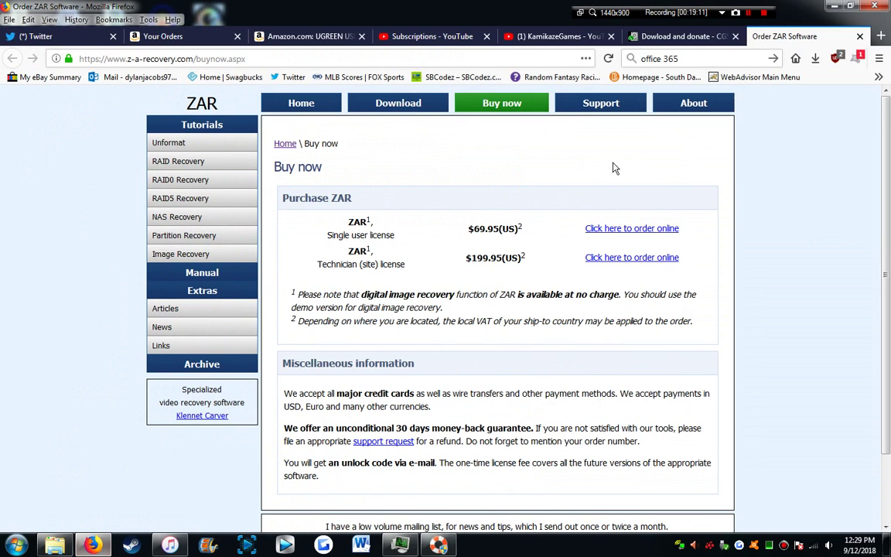
double_click(64, 6)
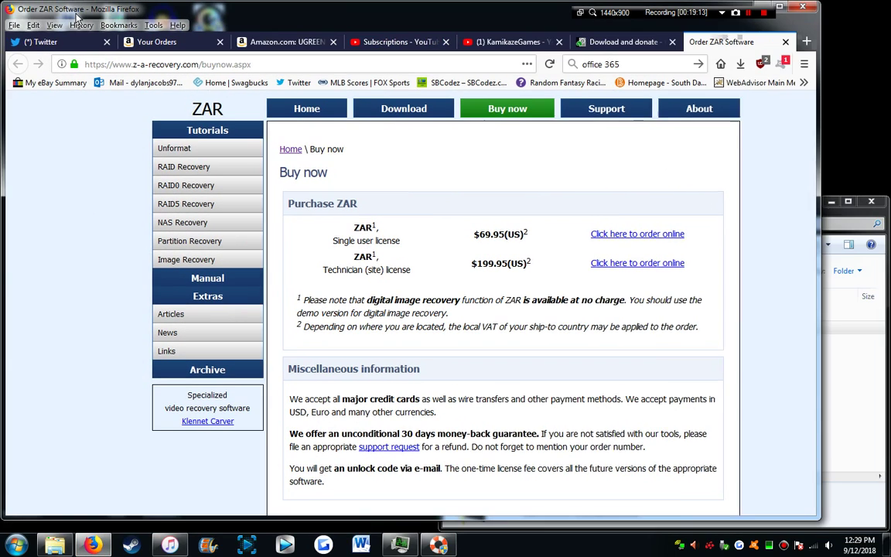
double_click(64, 6)
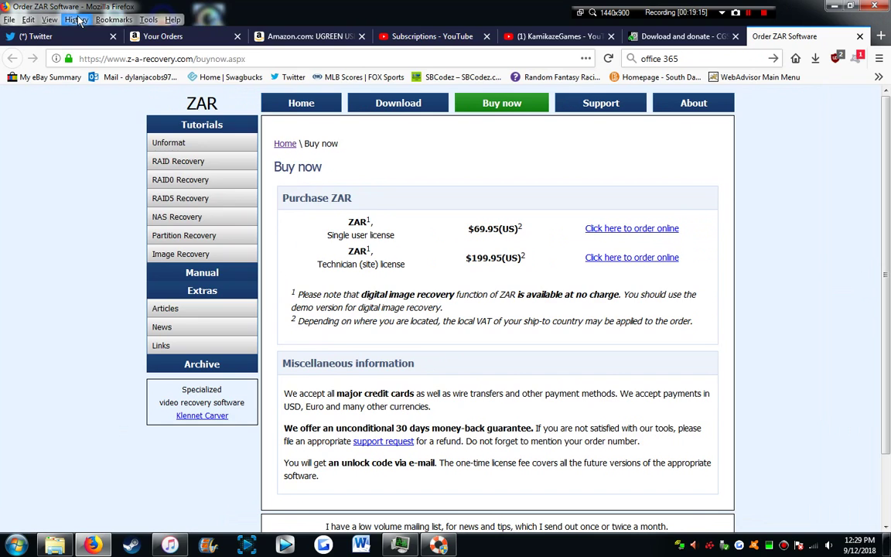
click(76, 20)
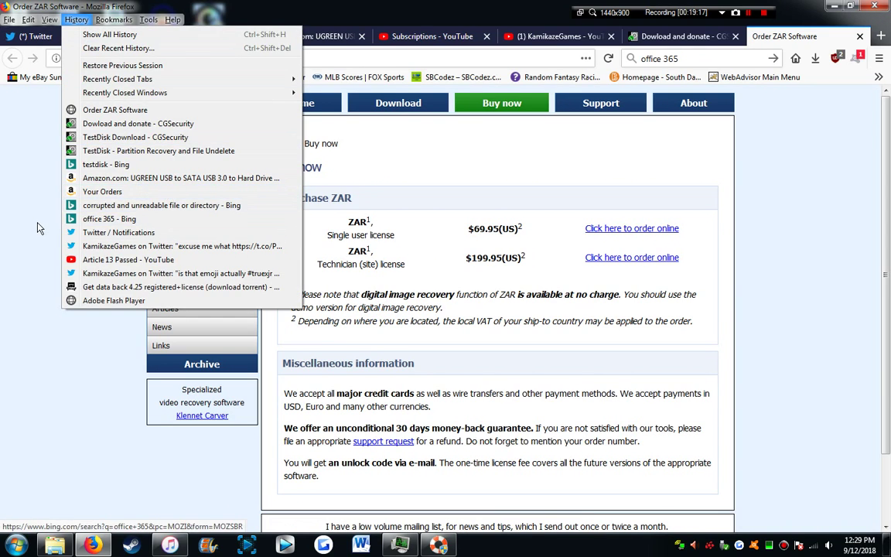
click(31, 200)
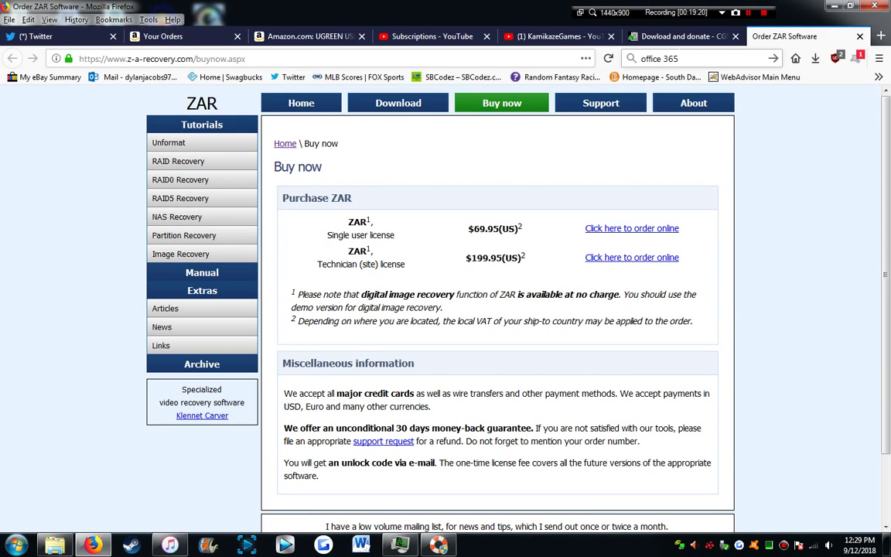
click(665, 59)
click(805, 146)
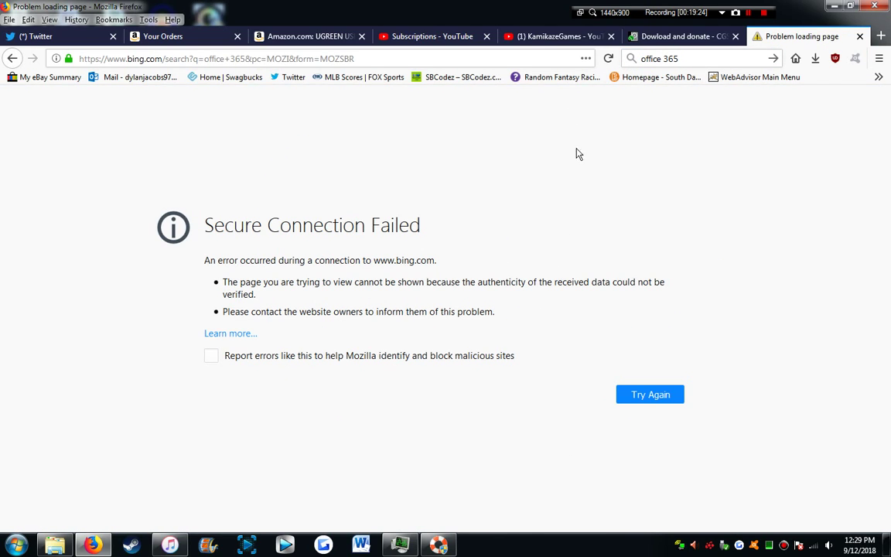
click(833, 5)
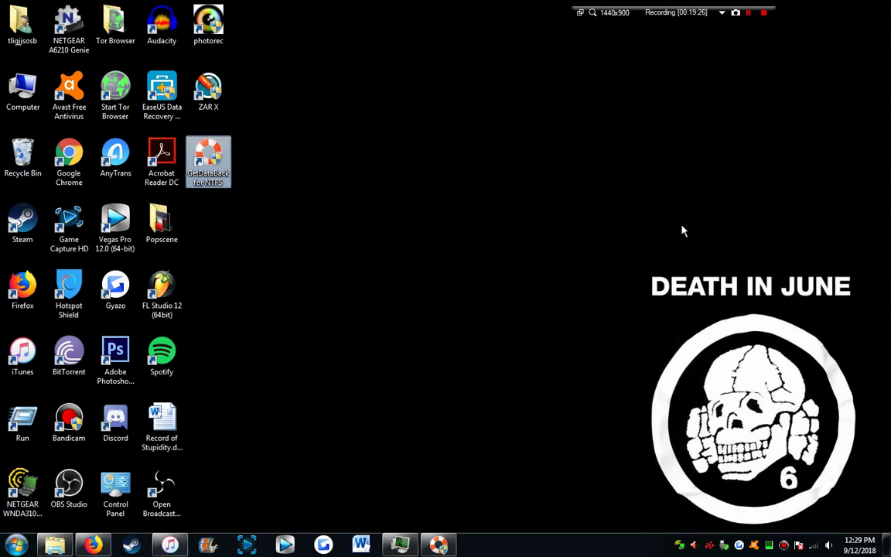
Step: Return to GetDataBack for NTFS and list the contents of the EGC_Library folder in the recovery tree
click(439, 545)
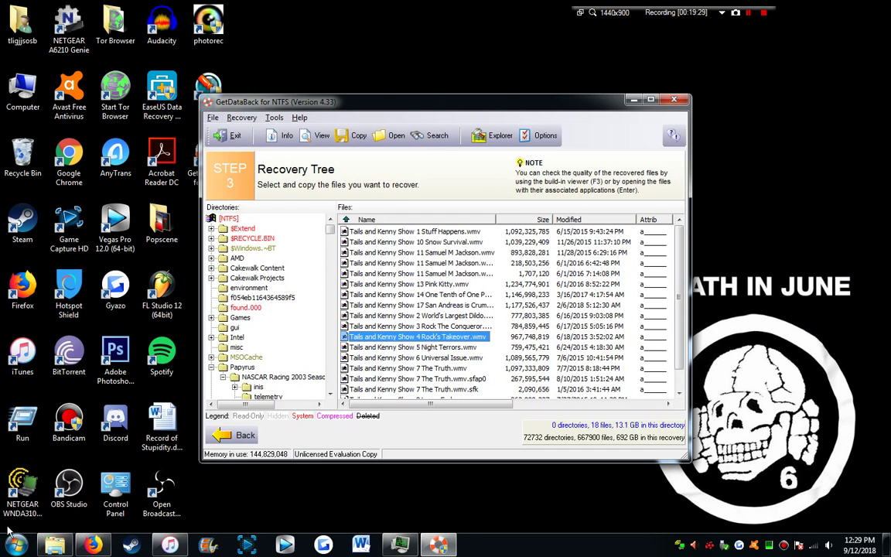
click(54, 545)
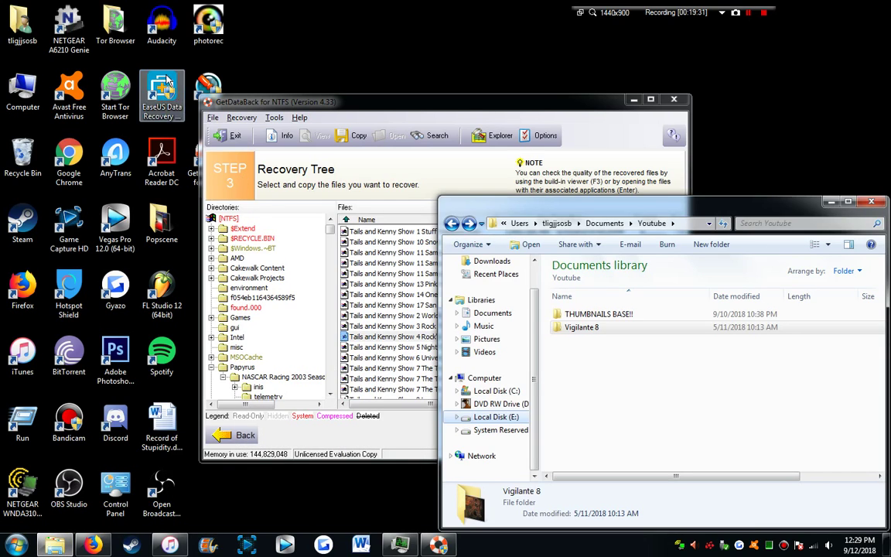
click(489, 98)
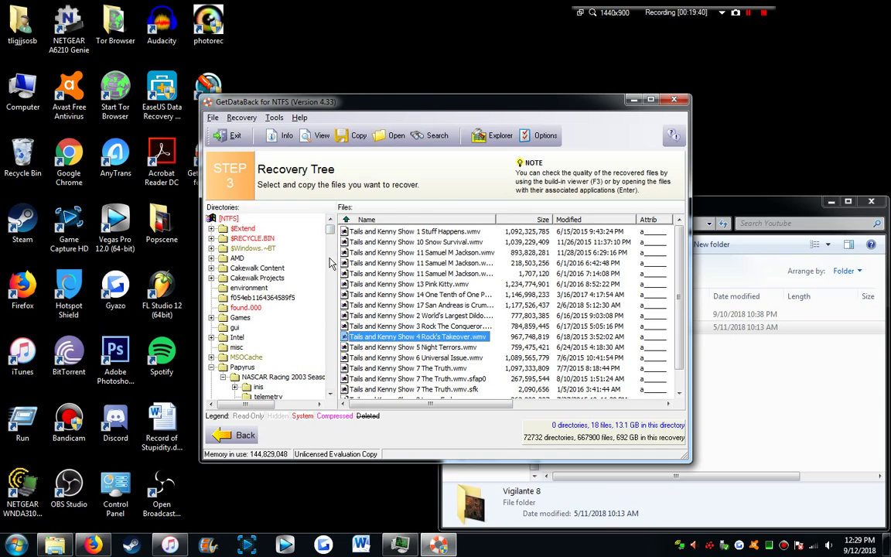
drag(330, 231, 334, 264)
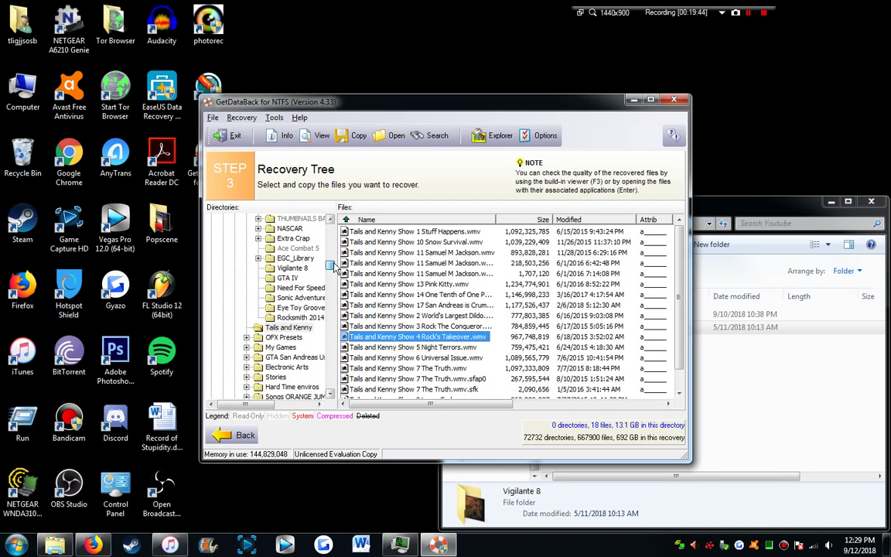
click(268, 256)
scroll(277, 287, up, 4)
scroll(282, 301, down, 15)
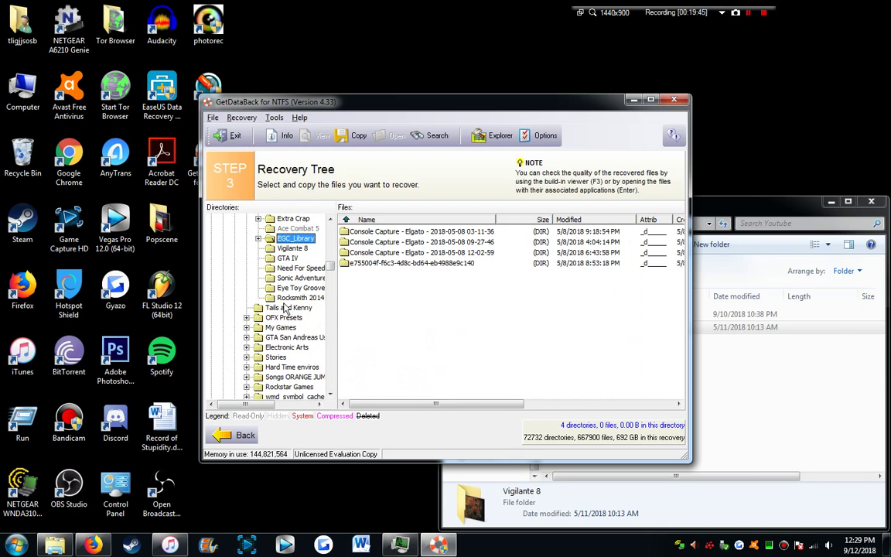
Step: List the contents of the Gen6BR15 folder under series in the recovery tree
scroll(290, 329, up, 15)
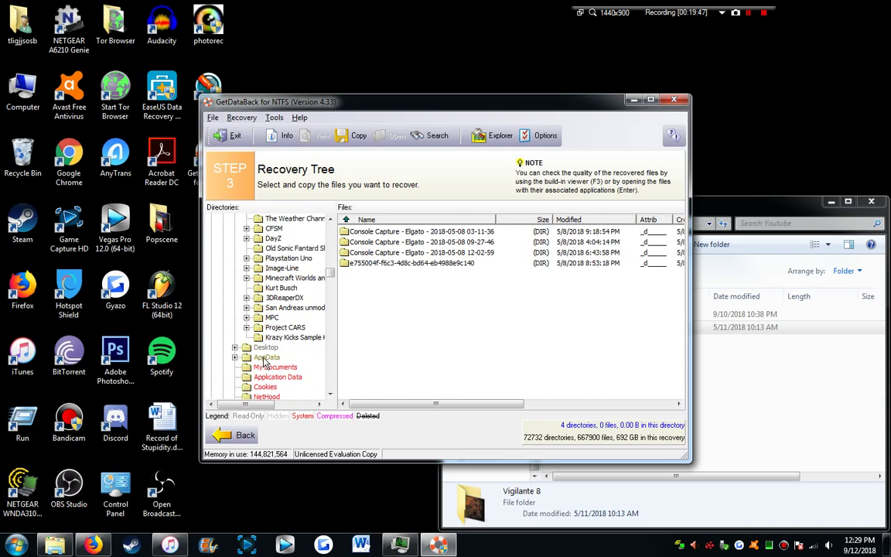
scroll(264, 350, up, 12)
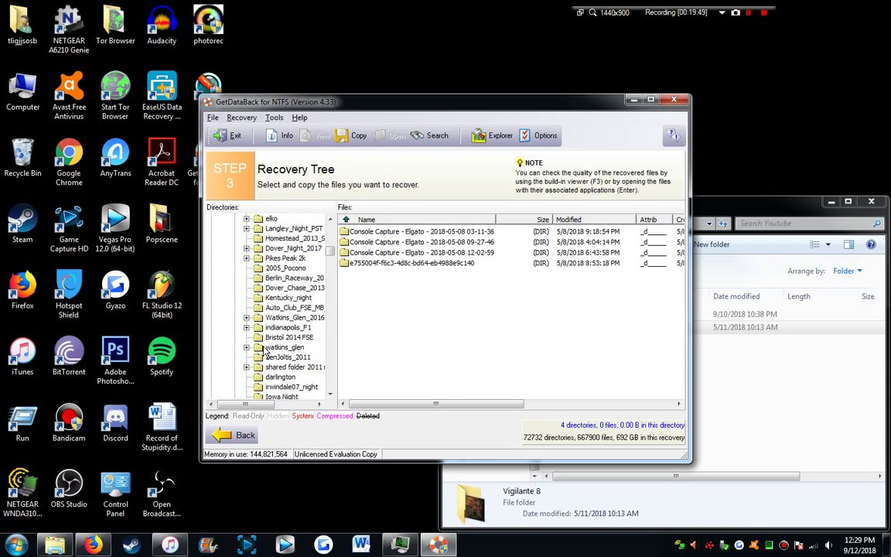
scroll(263, 350, down, 5)
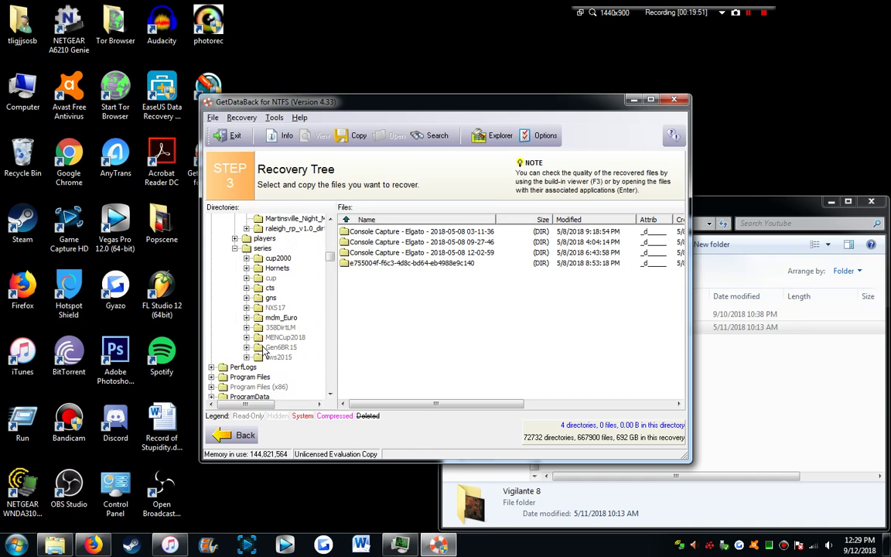
click(278, 348)
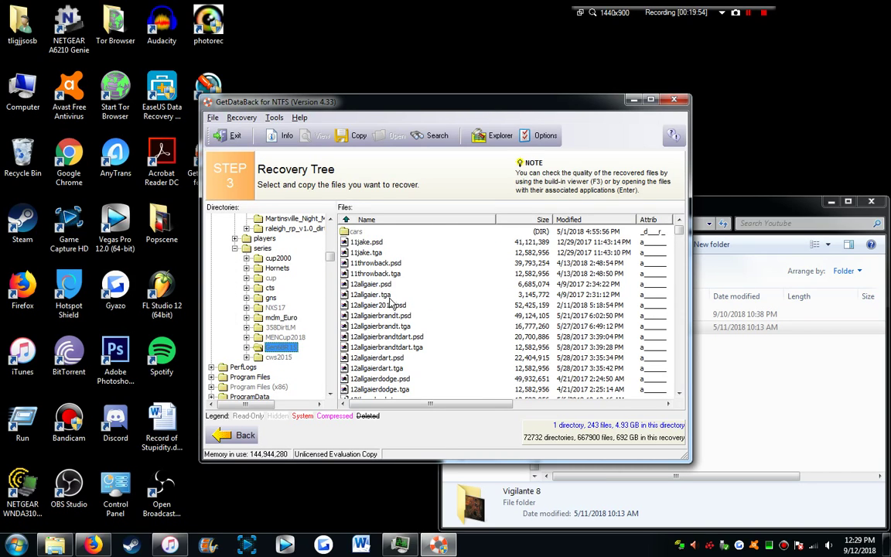
Step: Try to copy 11jake.psd out of the recovery tree and decline the offer to buy a license
right_click(378, 243)
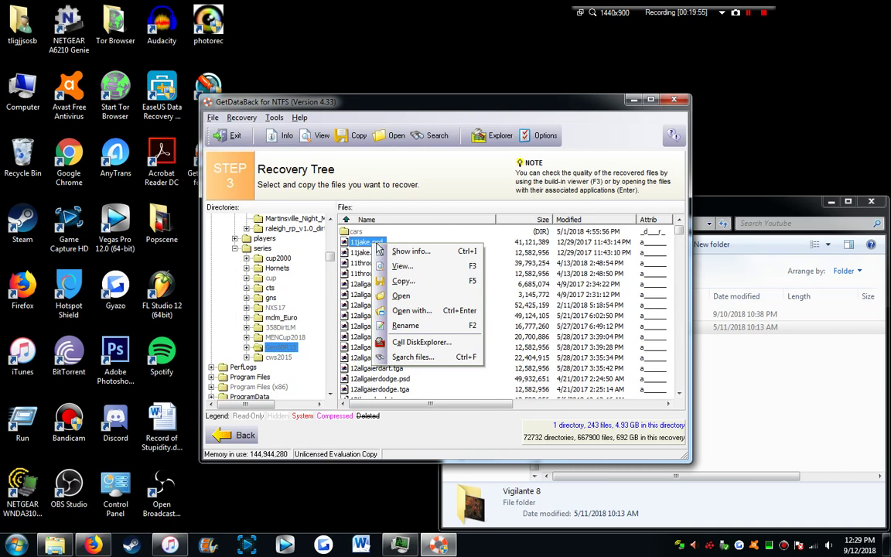
click(354, 159)
click(354, 136)
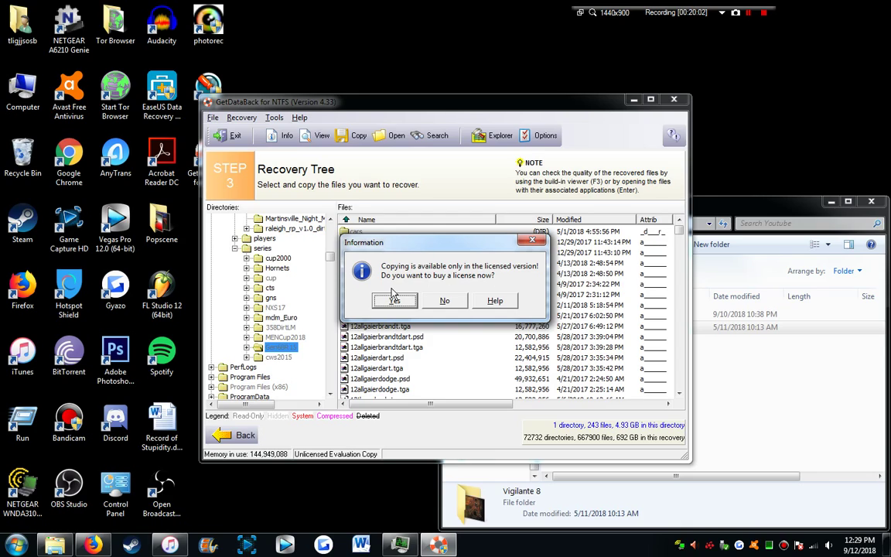
click(453, 301)
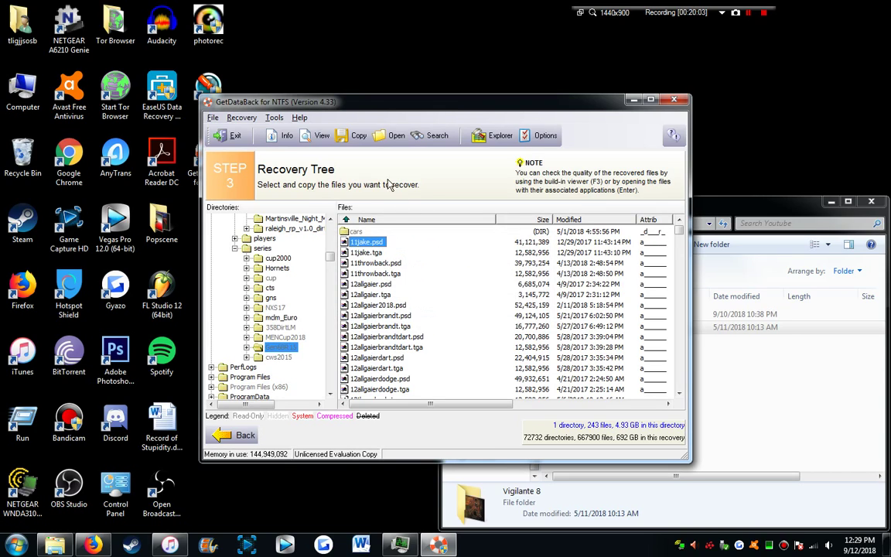
Step: Open 11jake.psd directly from the recovery tree and bring Photoshop with the opened image to the front
click(395, 138)
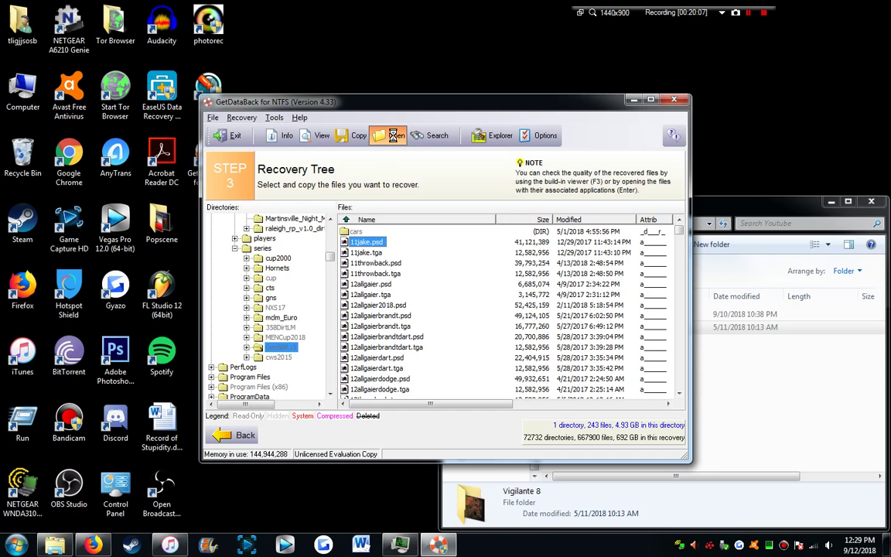
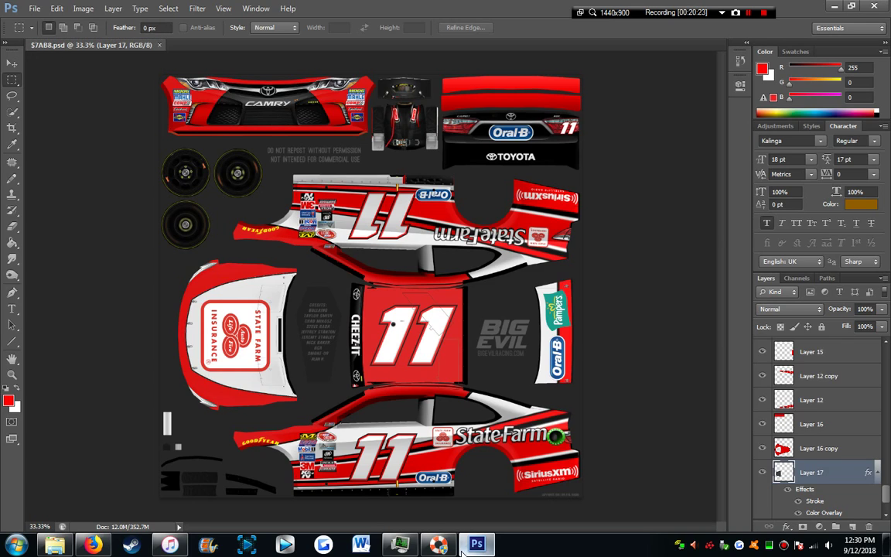
click(438, 545)
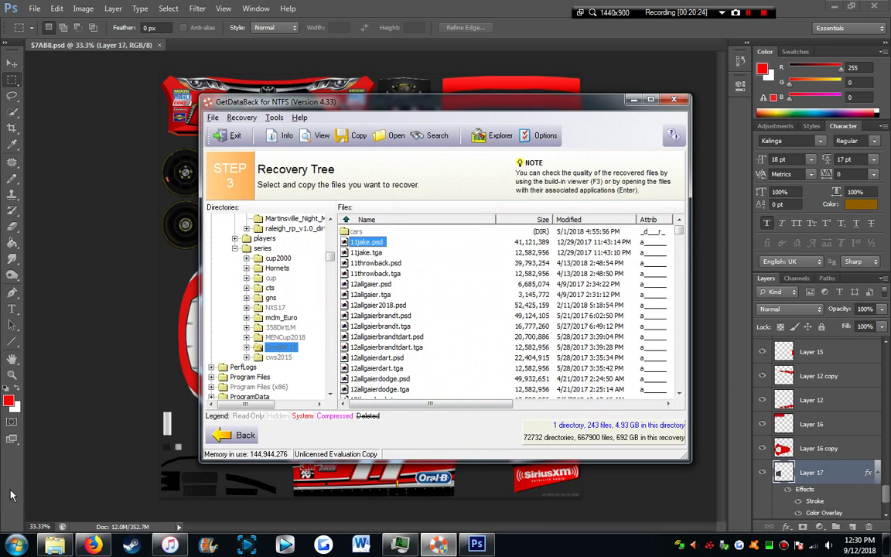
click(390, 6)
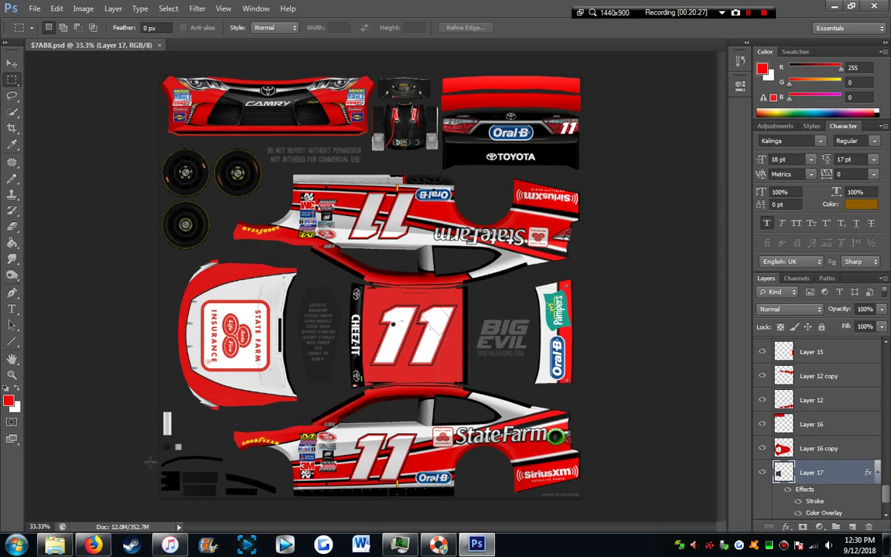
Step: Switch to Explorer, go to the %temp% folder, select the newest Photoshop Temp file, and return to Photoshop
click(54, 545)
click(680, 224)
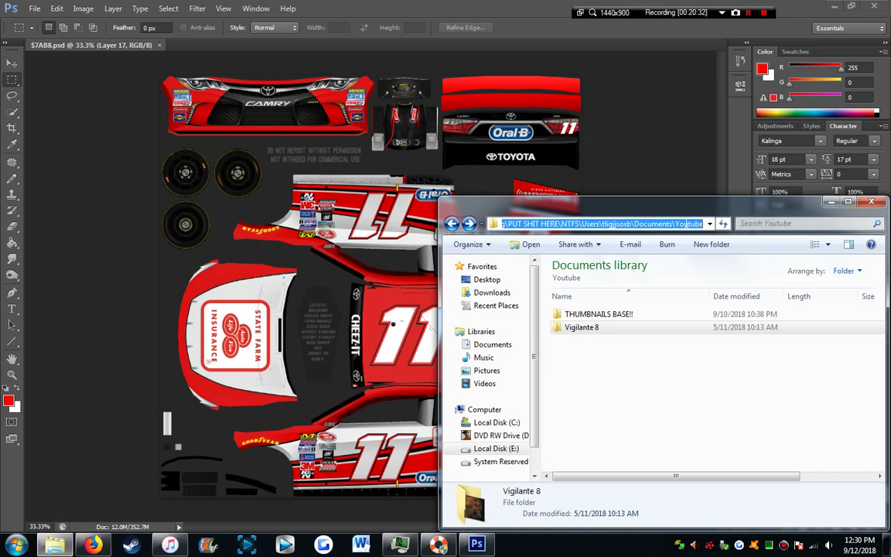
text(%temp)
key(Return)
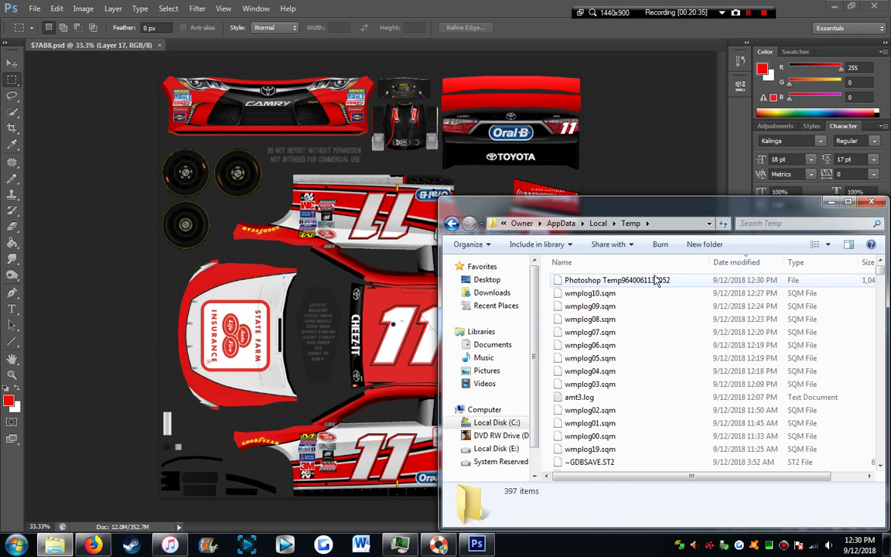
click(656, 280)
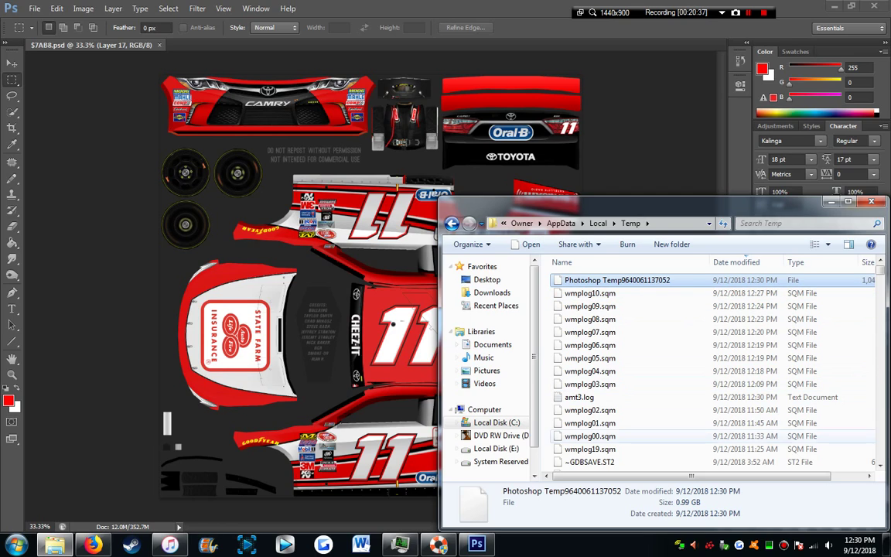
click(90, 175)
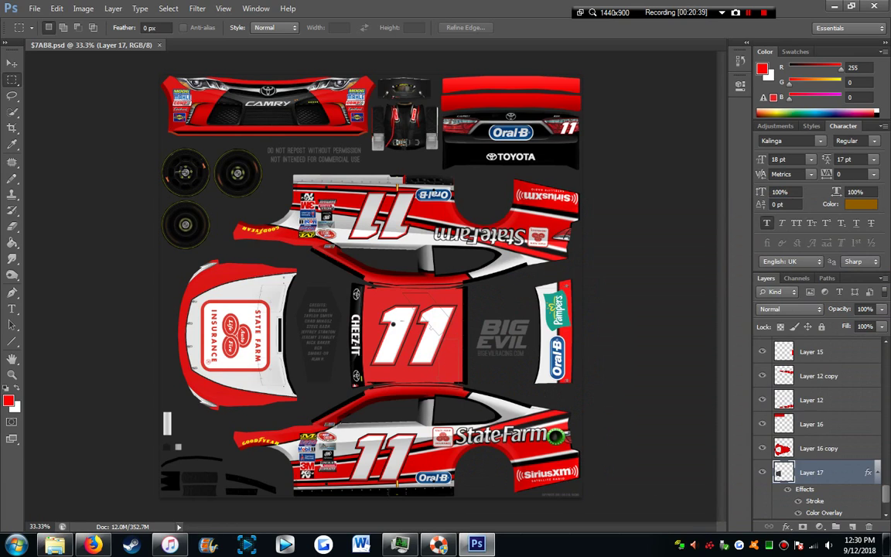
Step: Select Layer 12 and try to reposition it with the Move tool
scroll(781, 414, down, 2)
scroll(781, 418, up, 3)
click(824, 405)
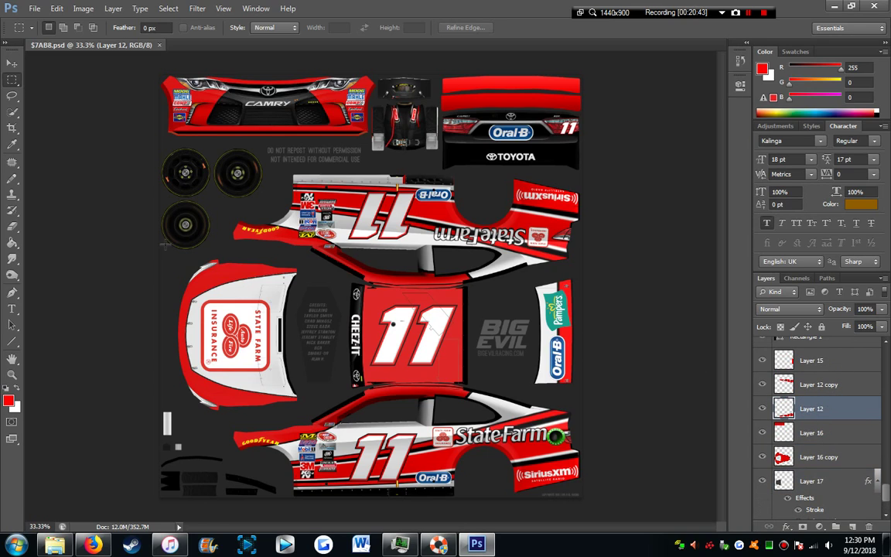
click(12, 62)
drag(363, 403, 399, 310)
click(603, 27)
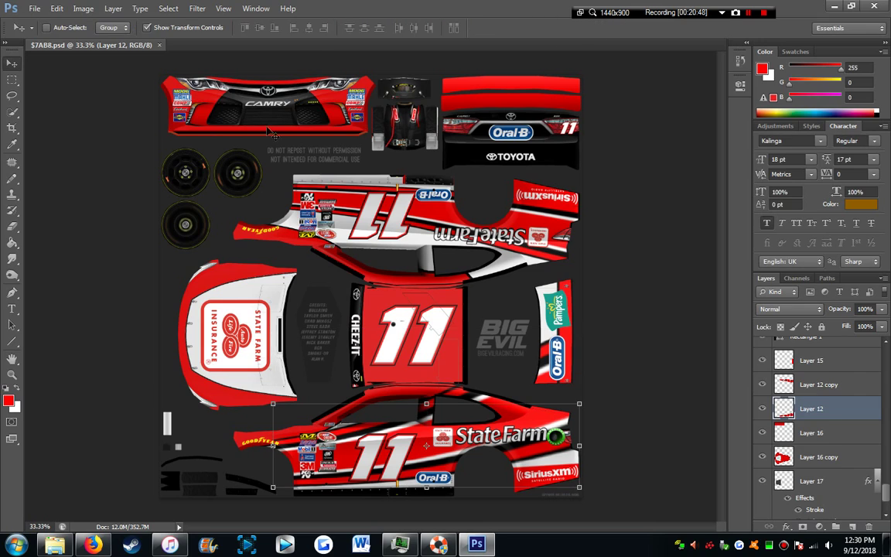
Step: Save the recovered image to the Desktop as "take that capitalism" in Photoshop format, with Maximize Compatibility enabled
click(56, 8)
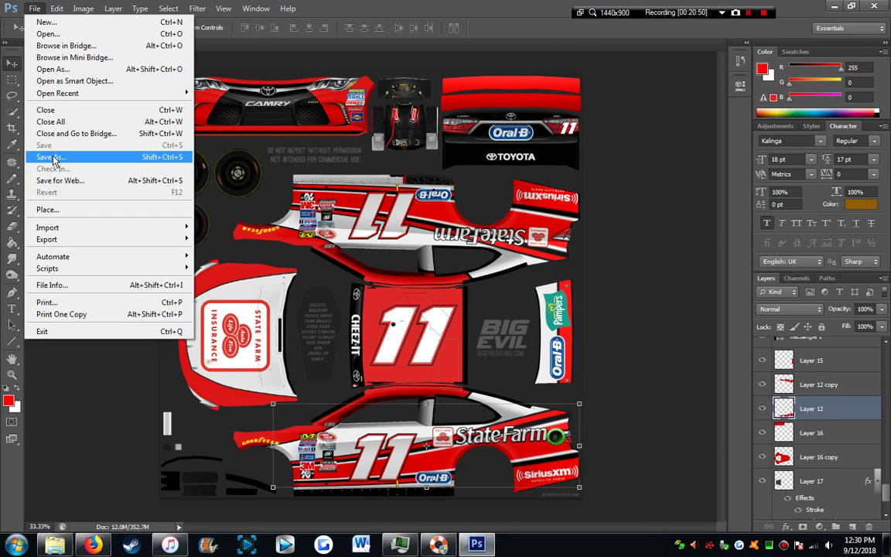
click(53, 157)
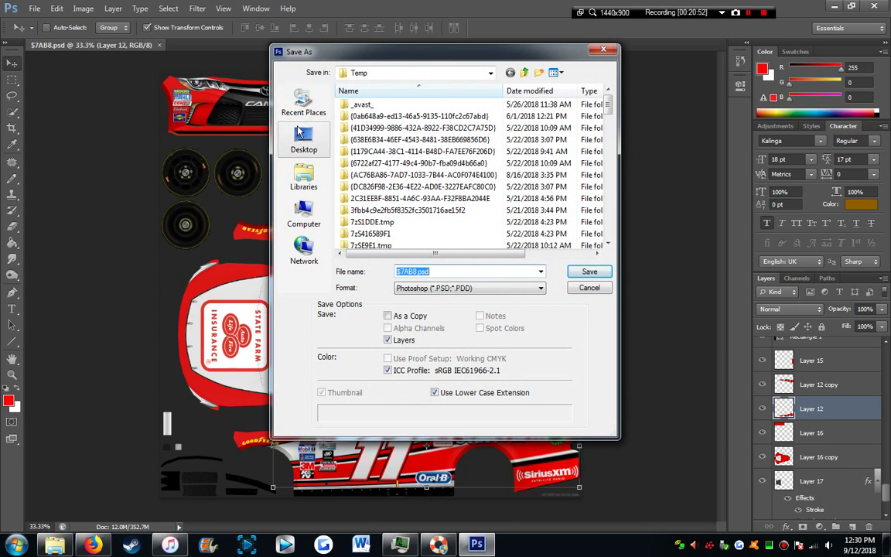
click(304, 140)
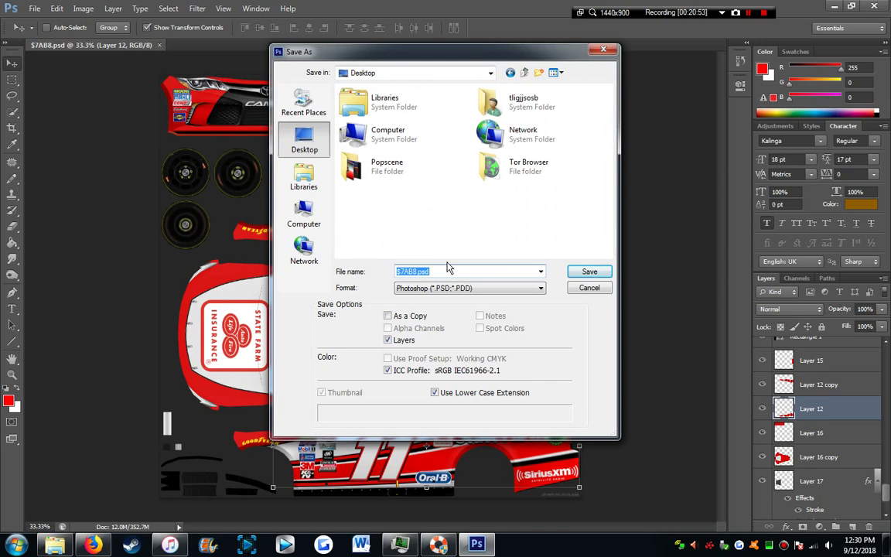
text(take that capitalism)
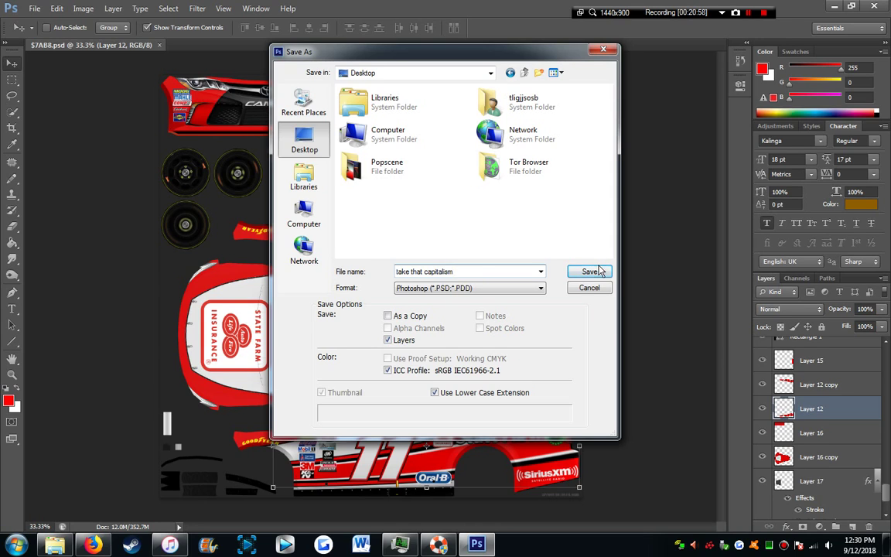
click(592, 271)
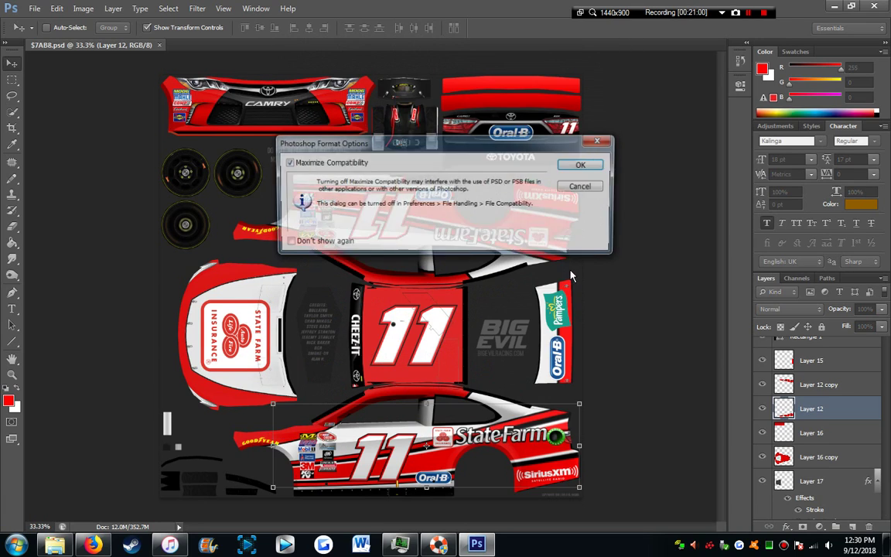
click(574, 165)
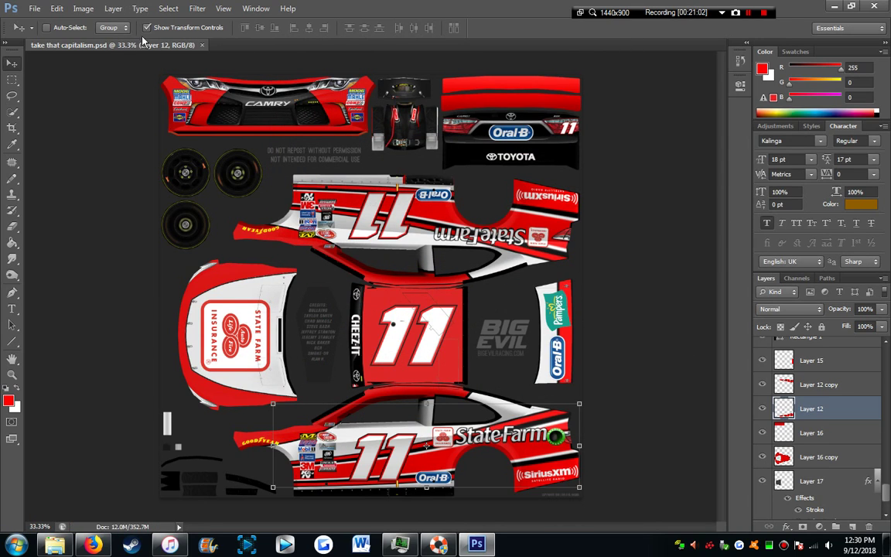
Step: Open the saved take that capitalism.psd from the desktop to check it, and close its document in Photoshop
key(super+d)
click(201, 240)
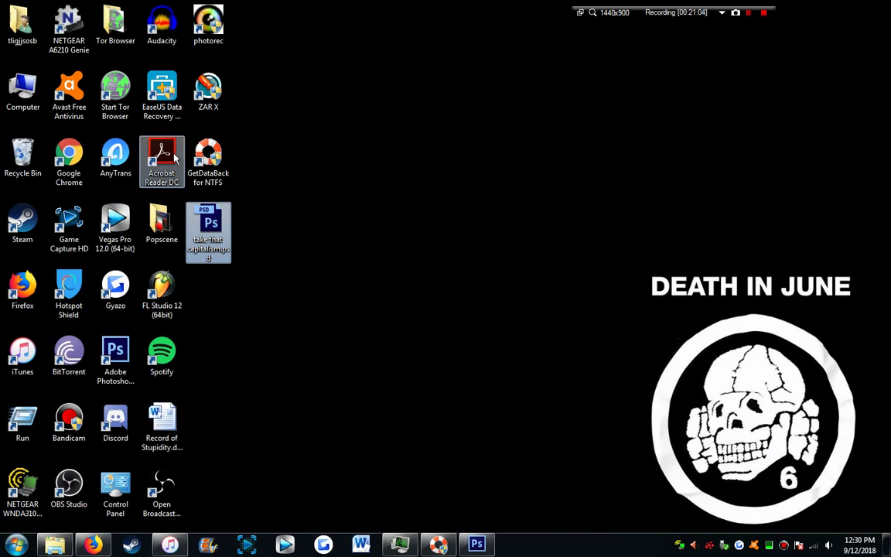
double_click(207, 228)
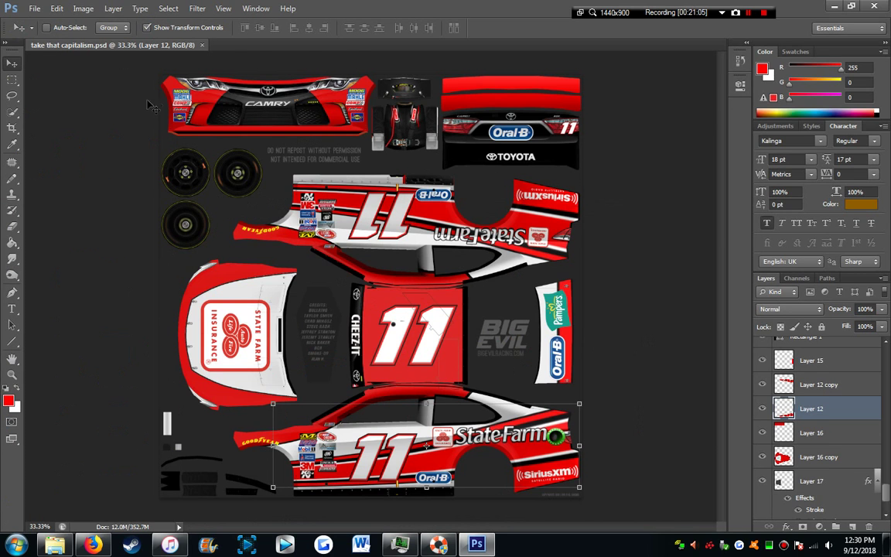
click(203, 45)
Step: Try to reopen take that capitalism.psd in Photoshop from its desktop icon
key(super+d)
double_click(200, 242)
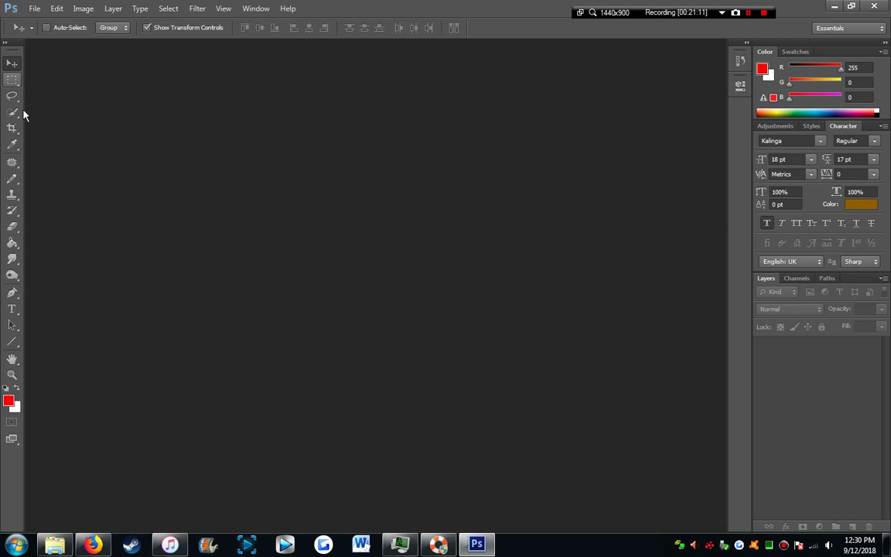
key(super+d)
double_click(199, 223)
click(12, 79)
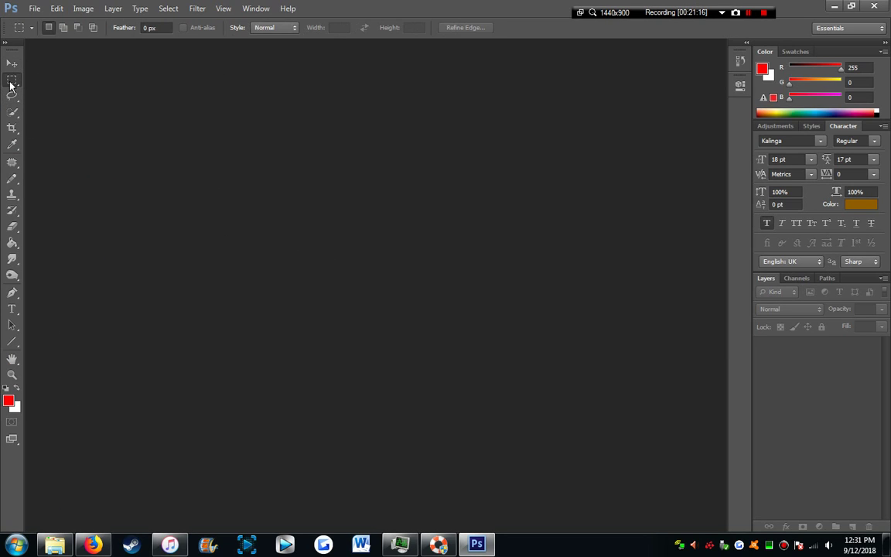
click(35, 9)
click(45, 44)
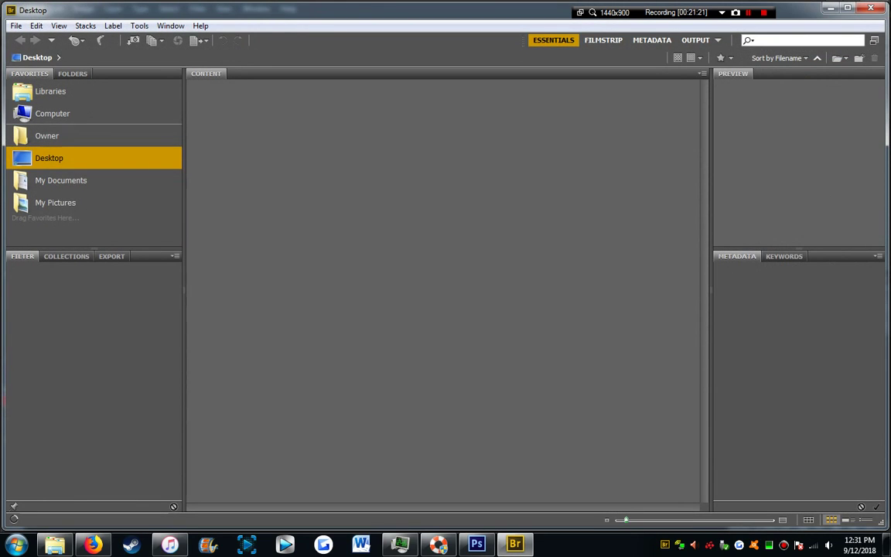
click(871, 8)
Step: Open take that capitalism.psd from the Desktop folder using Photoshop's Open dialog
click(34, 8)
click(34, 34)
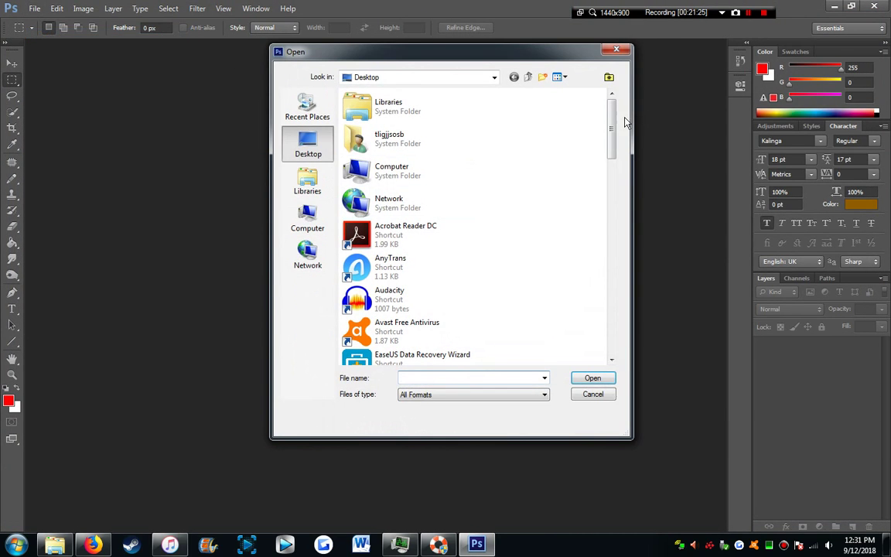
drag(611, 124, 612, 325)
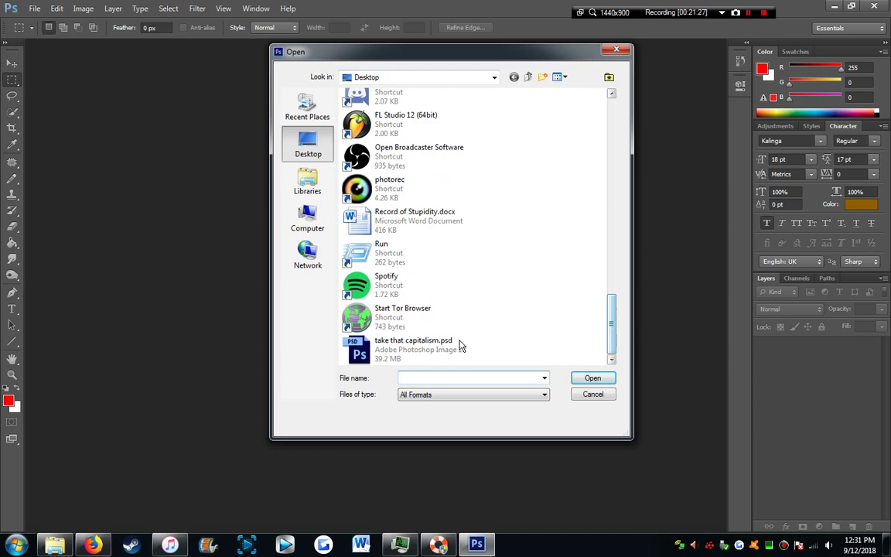
click(407, 349)
click(407, 348)
click(583, 381)
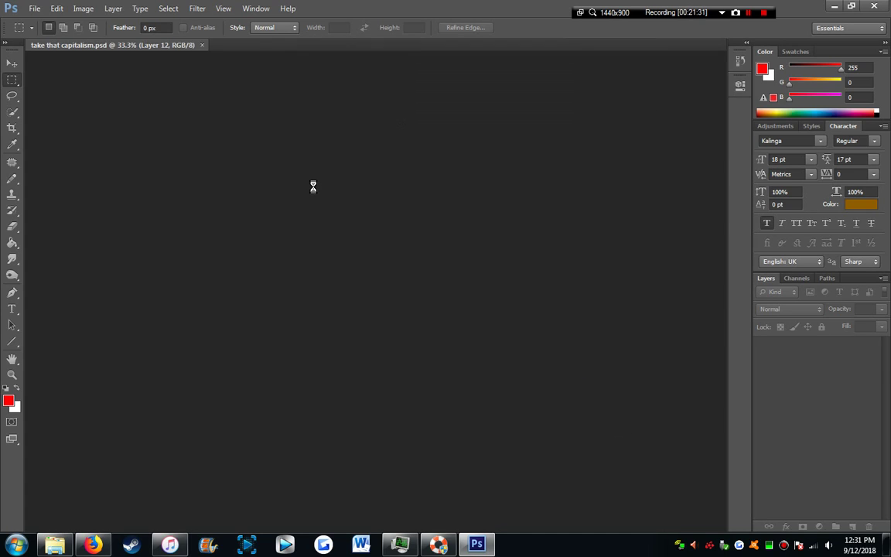
Step: Check the reopened file's layers with the Move tool active, select the Color Fill 1 layer, and exit Photoshop
click(13, 62)
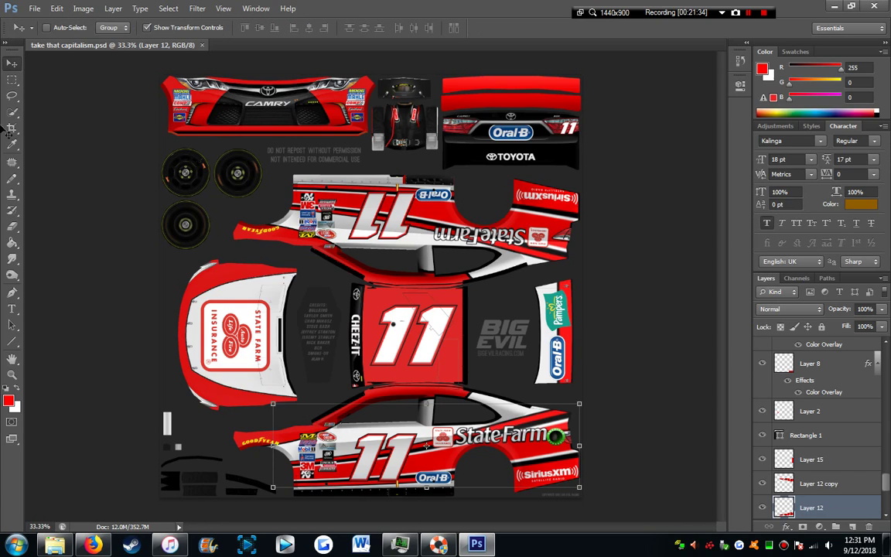
scroll(831, 366, down, 2)
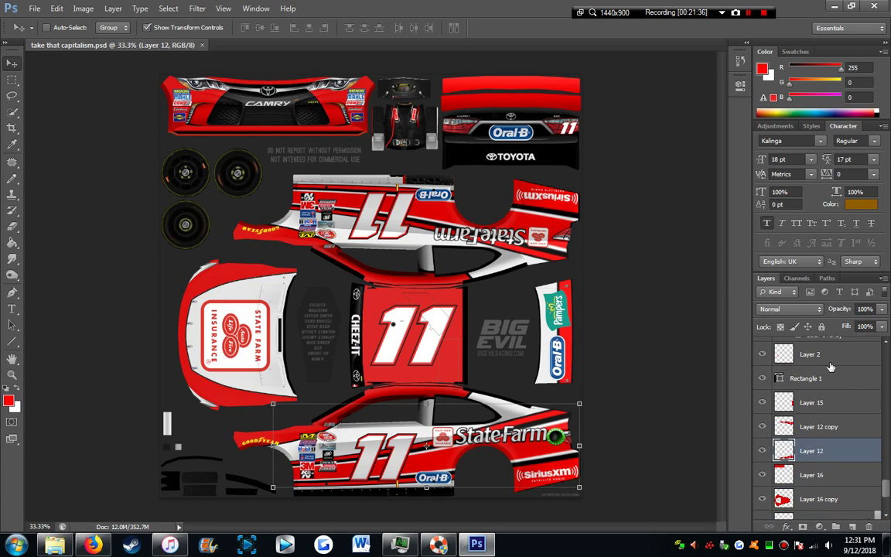
scroll(826, 377, down, 4)
click(842, 483)
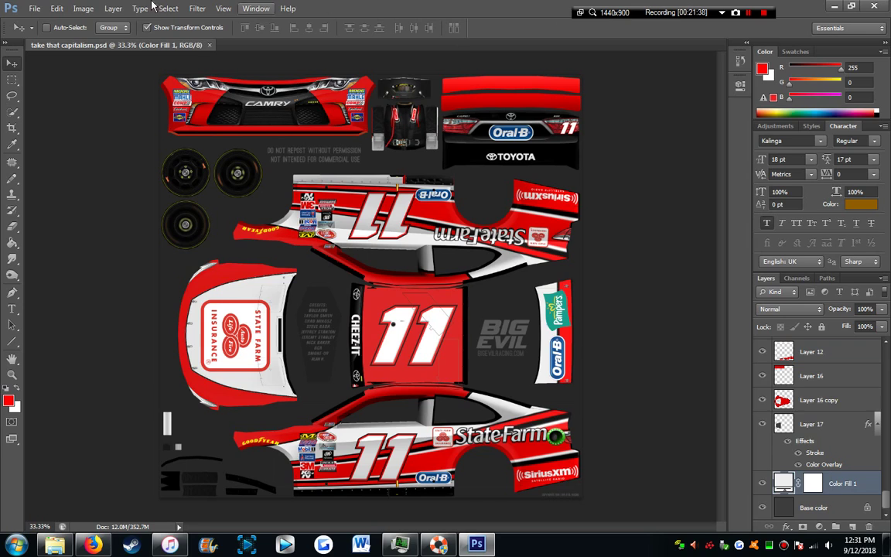
key(ctrl+q)
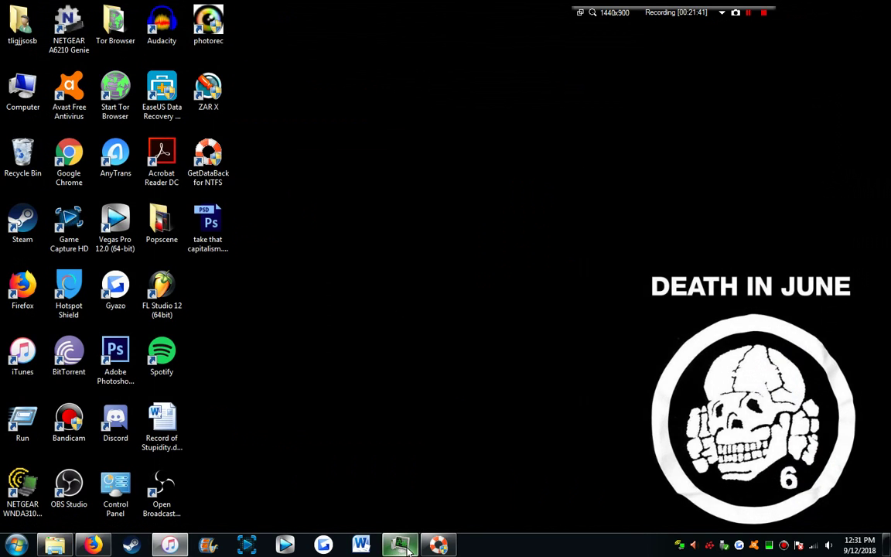
Step: Switch to GetDataBack for NTFS and show the files of the Tails and Kenny folder in the recovery tree
click(439, 545)
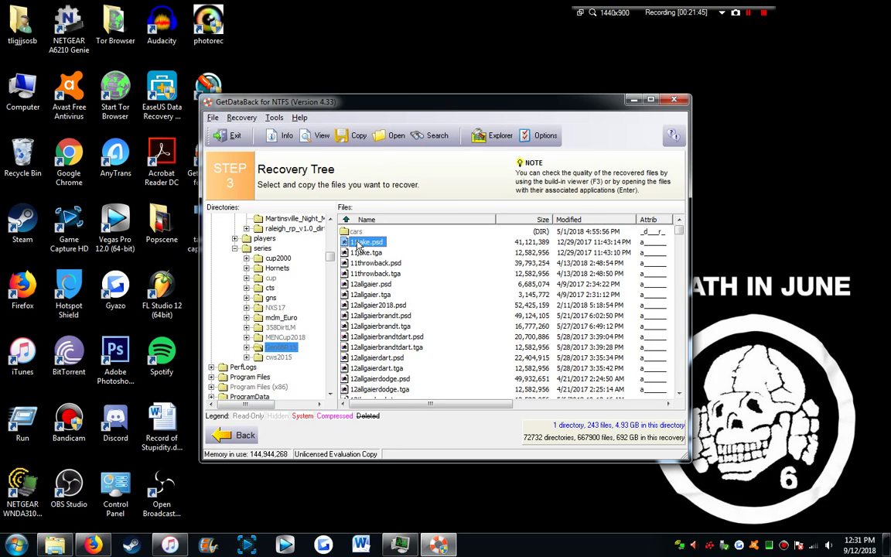
mouse_move(328, 263)
mouse_down()
mouse_move(332, 234)
mouse_move(332, 301)
mouse_move(337, 266)
mouse_up()
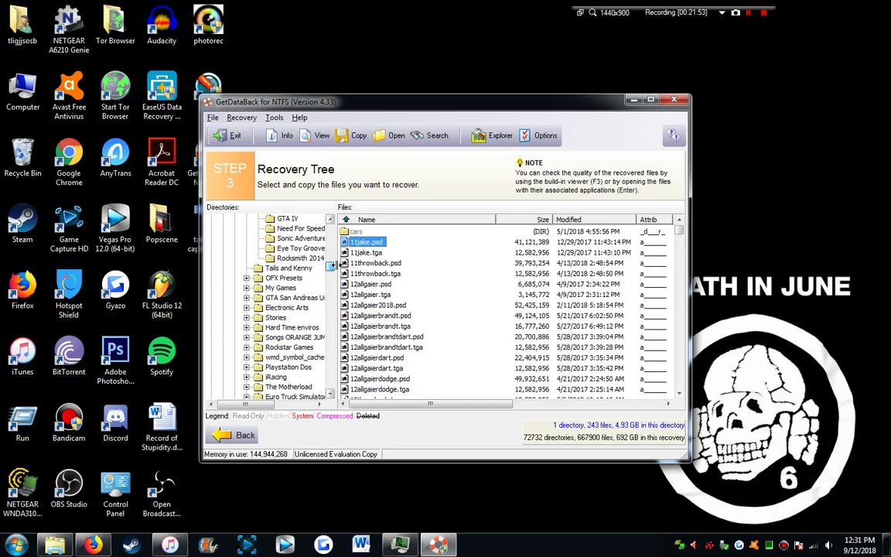
click(288, 268)
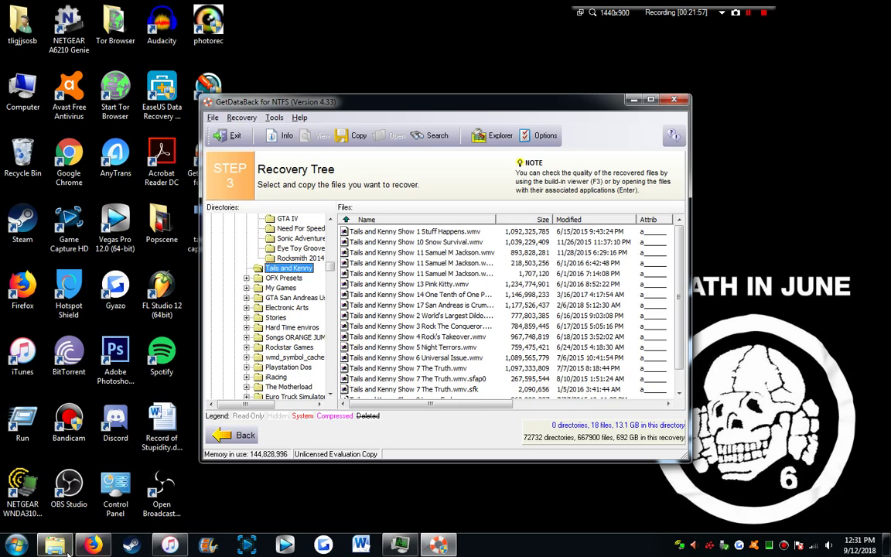
Step: In Windows Explorer, go to the Youtube folder's Vigilante 8 subfolder, play Vigilante 8 Part 6 Dave Van.wmv briefly, and close the player
click(451, 225)
click(452, 225)
click(452, 224)
click(452, 225)
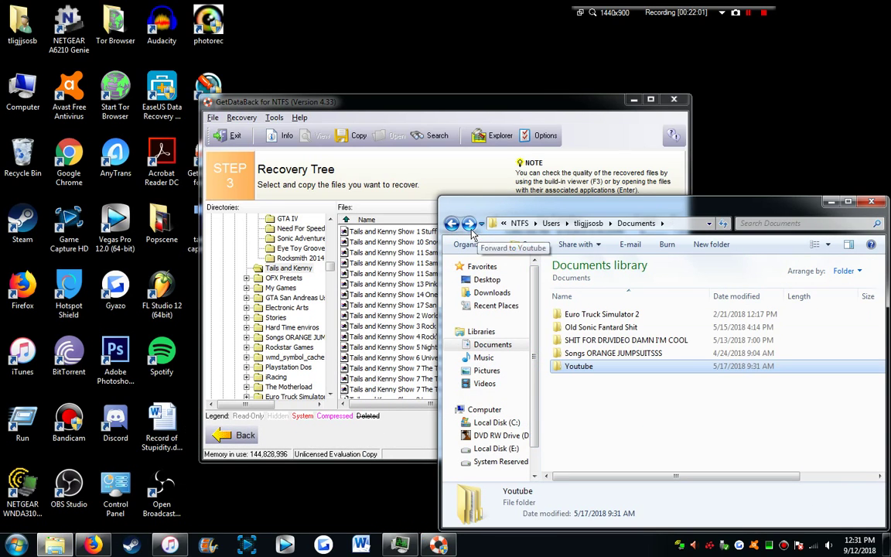
click(469, 224)
click(468, 223)
double_click(603, 317)
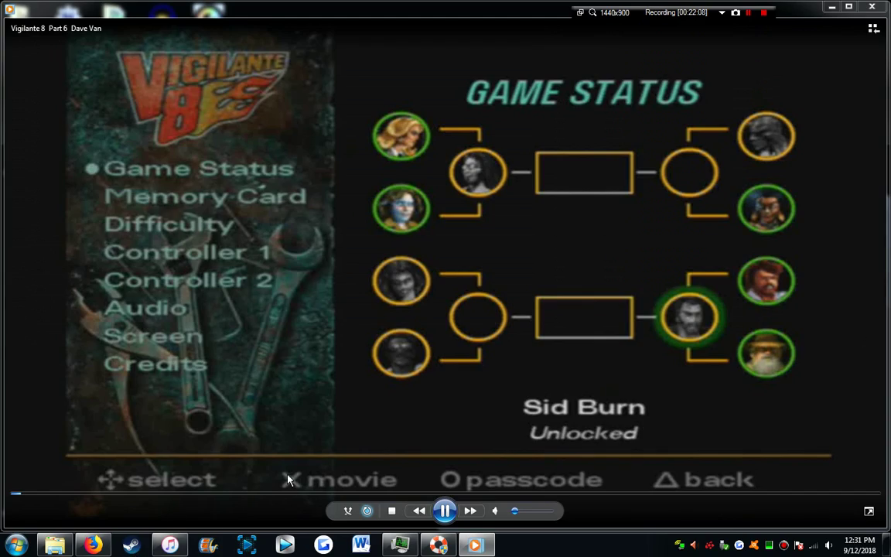
click(884, 7)
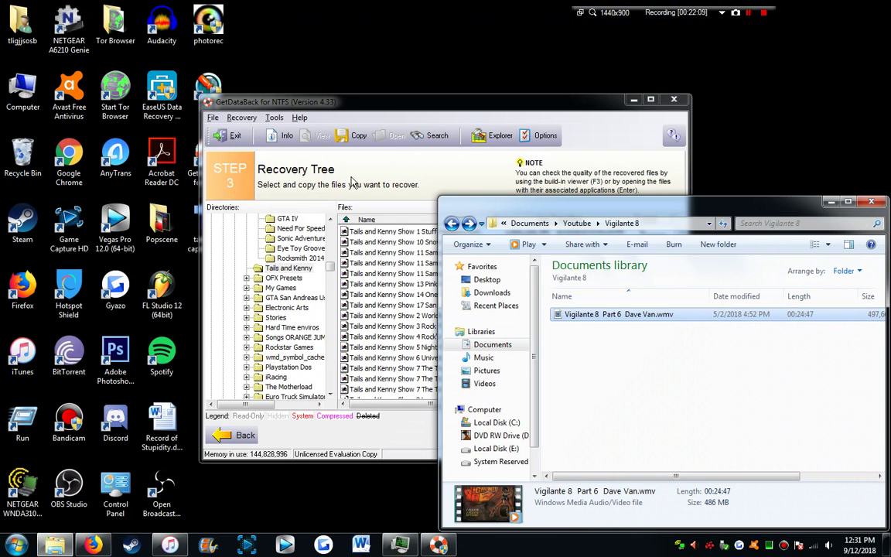
Step: Open Vigilante 8 Part 6 Dave Van.wmv from the Vigilante 8 folder in GetDataBack's recovery tree, declining the license purchase
click(298, 248)
scroll(298, 294, up, 5)
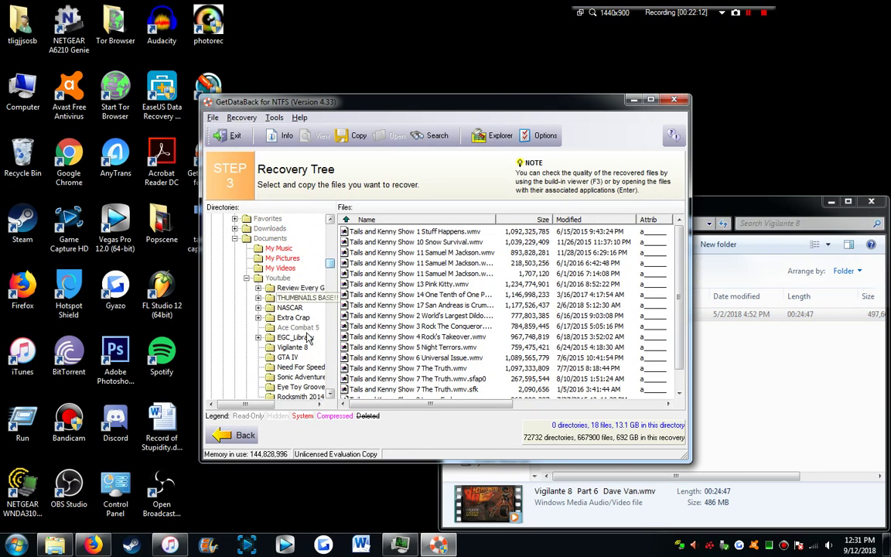
click(289, 346)
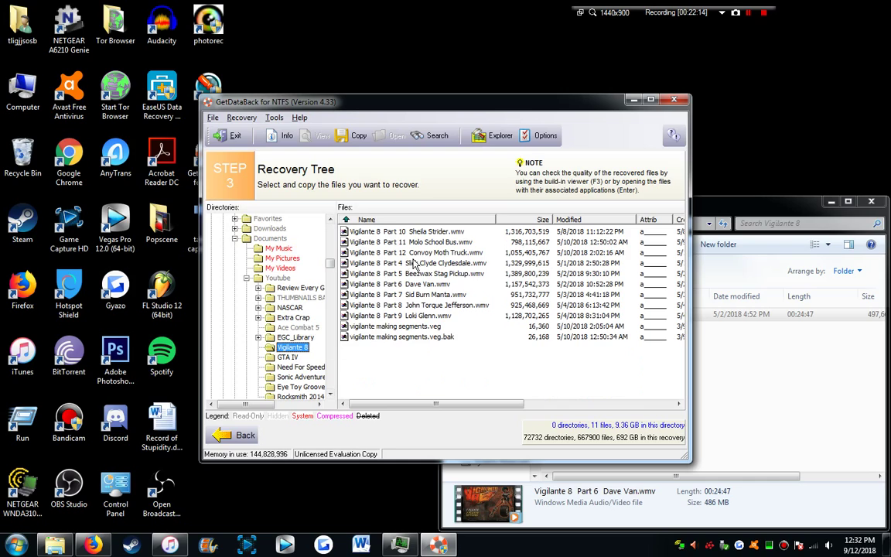
click(441, 287)
click(397, 135)
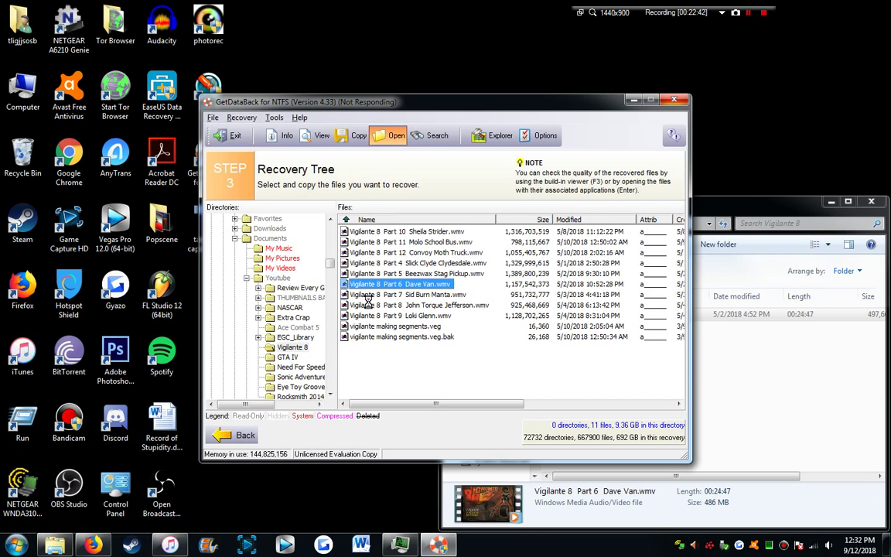
click(771, 369)
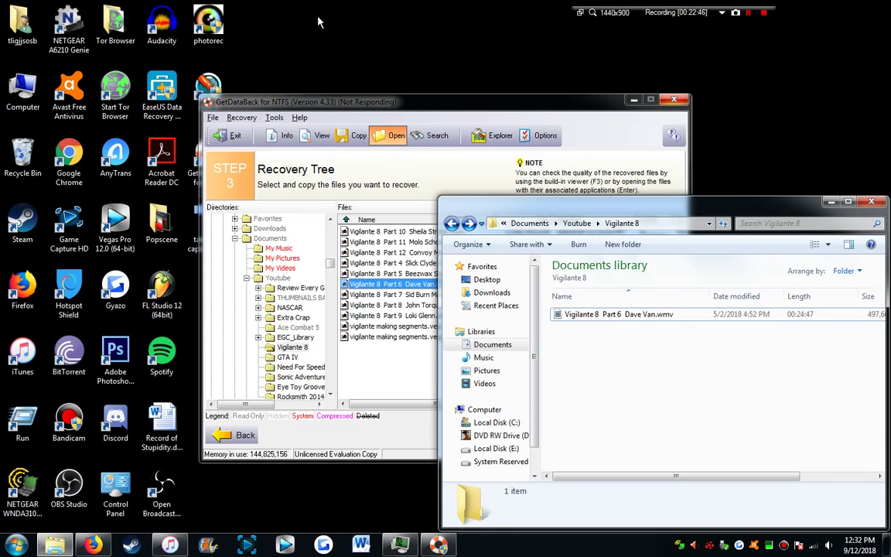
click(471, 115)
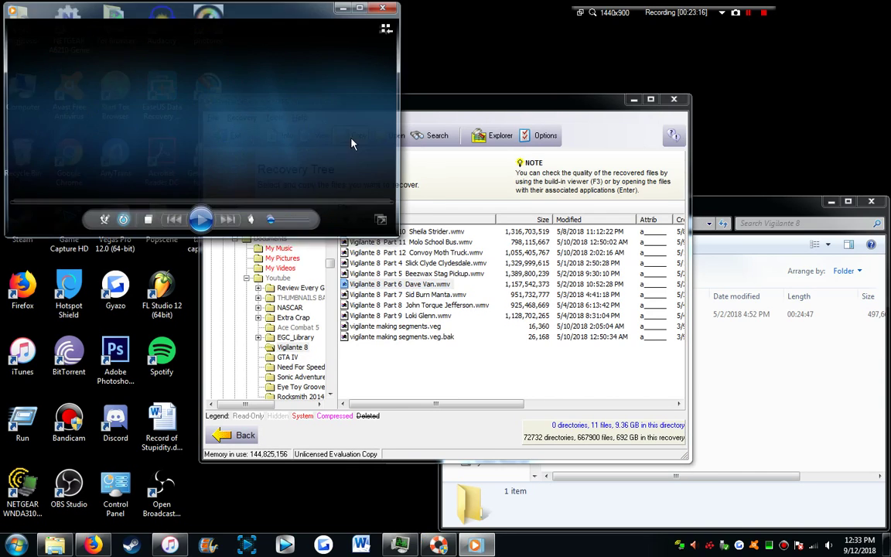
click(357, 136)
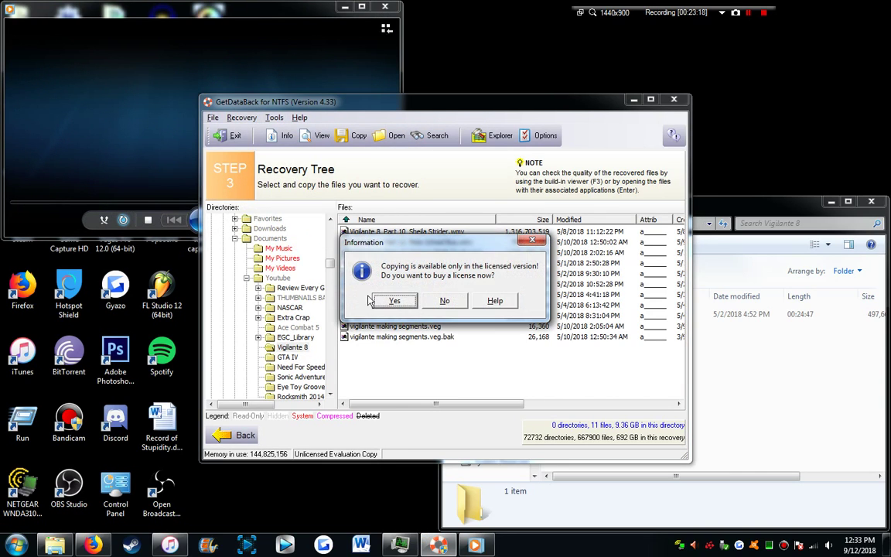
click(445, 301)
Step: Check the opened video's playback at about 12:27, 19:44 and 24:13 with the volume lowered, and return to GetDataBack
click(299, 59)
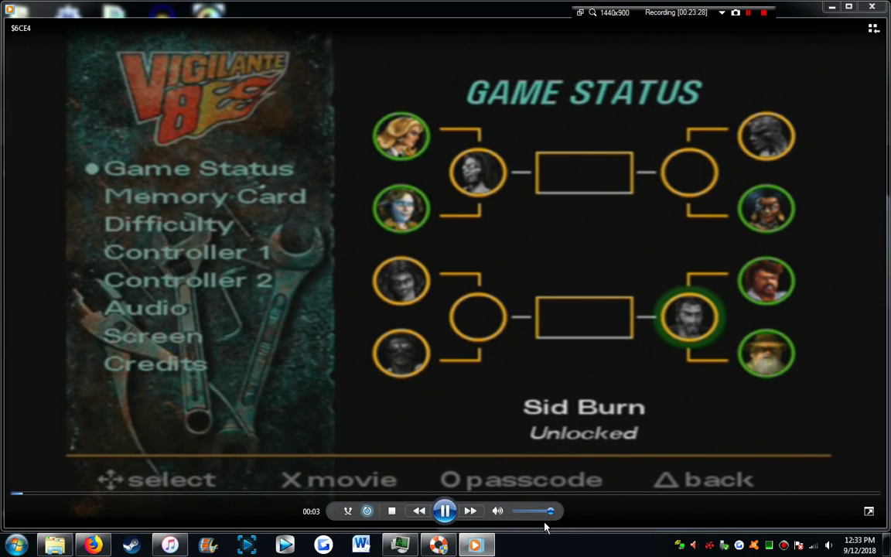
drag(547, 512, 317, 527)
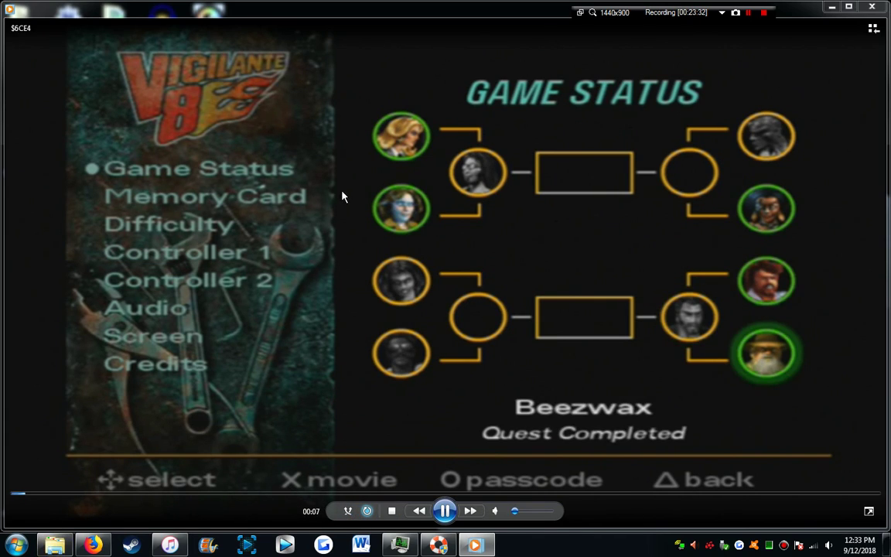
click(447, 493)
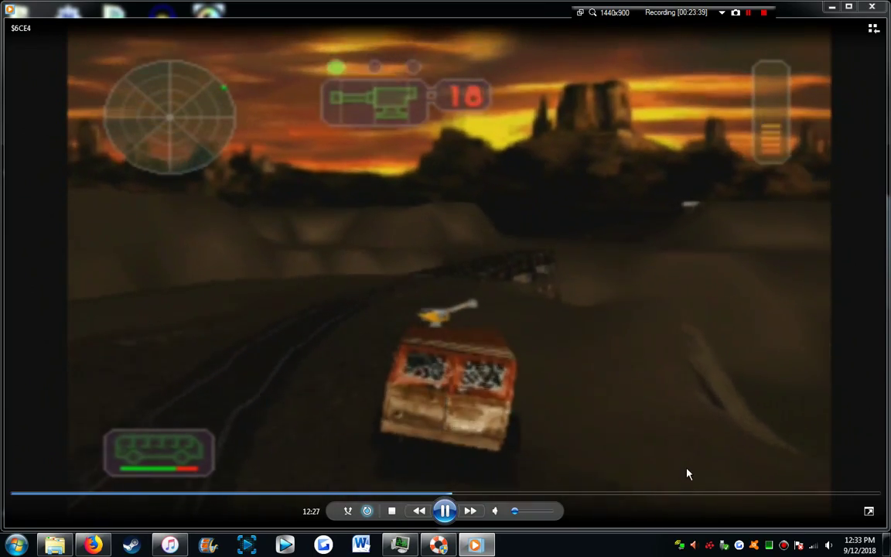
click(701, 493)
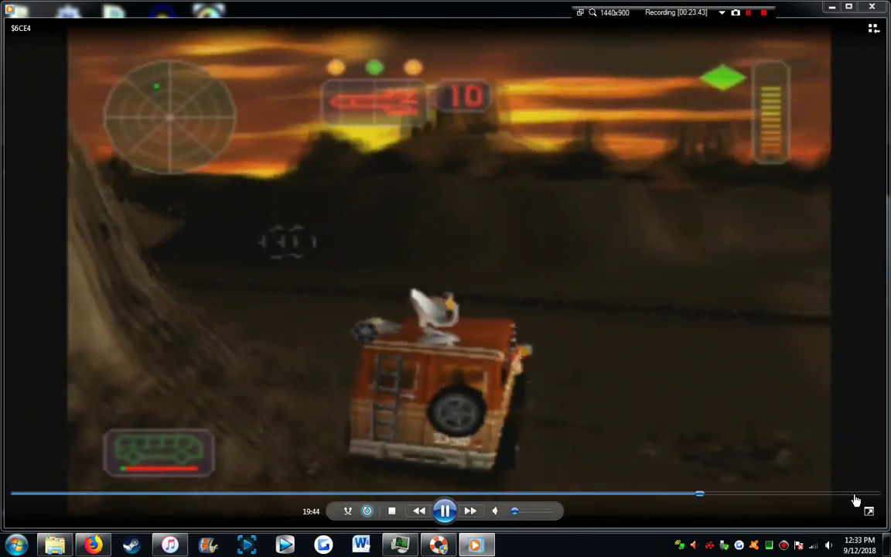
click(854, 493)
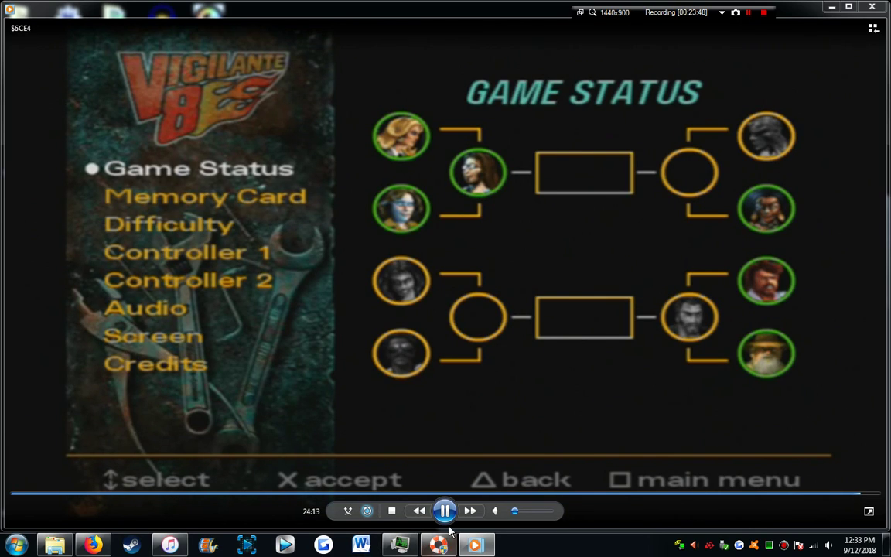
key(space)
key(alt+Tab)
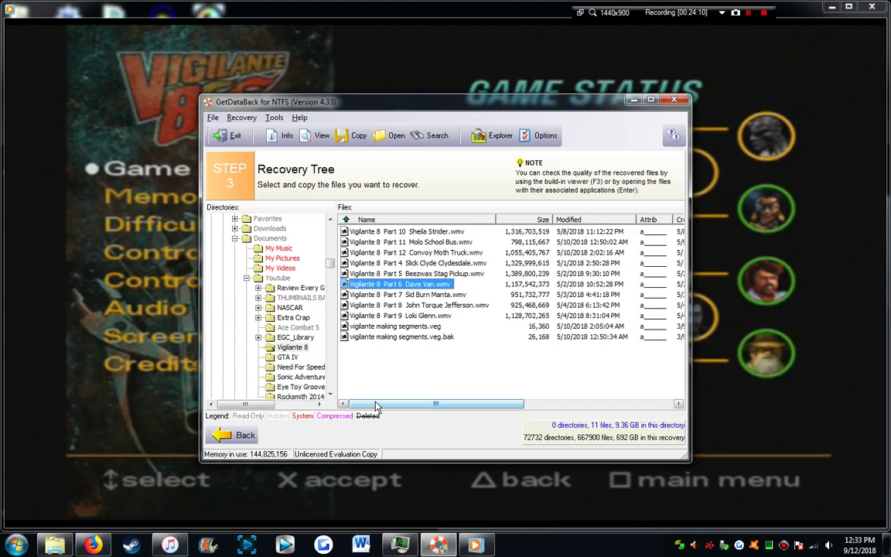
mouse_move(515, 221)
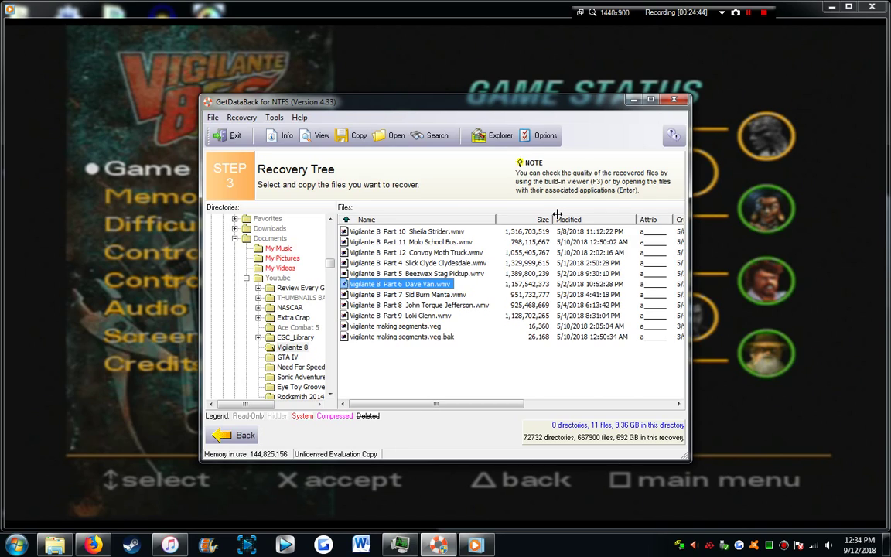
Step: Switch to Firefox and reopen the Bing search for "corrupted and unreadable file or directory" from the browsing history
click(93, 545)
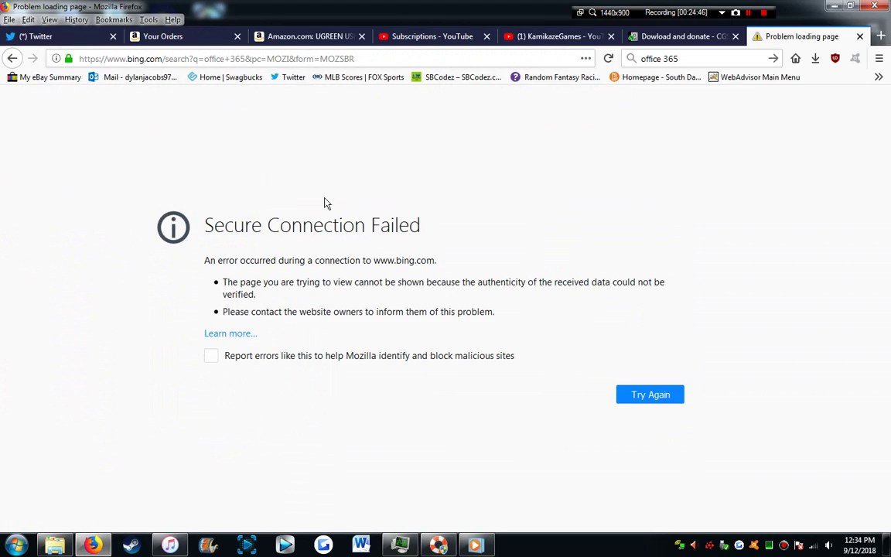
click(773, 59)
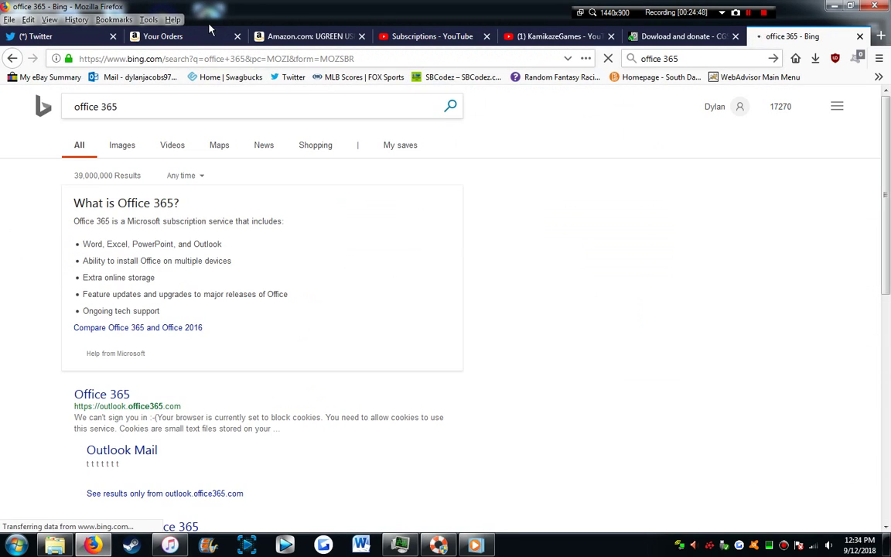
click(74, 20)
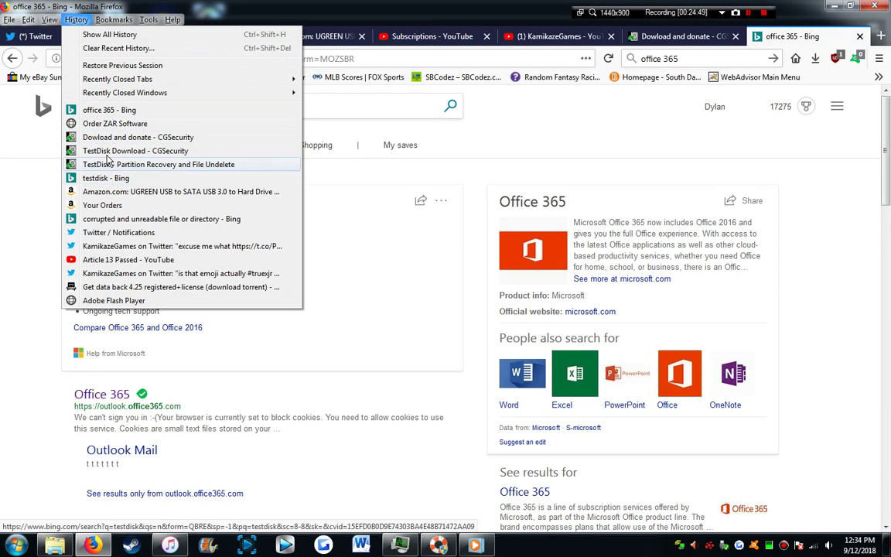
click(124, 219)
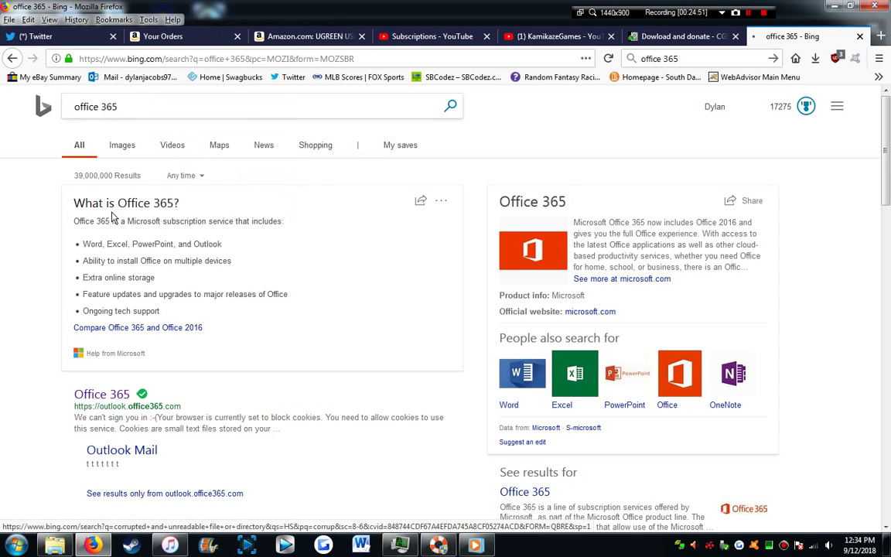
Step: Examine which websites offer fixes in the Bing results for the corrupted and unreadable file or directory error
scroll(585, 189, down, 3)
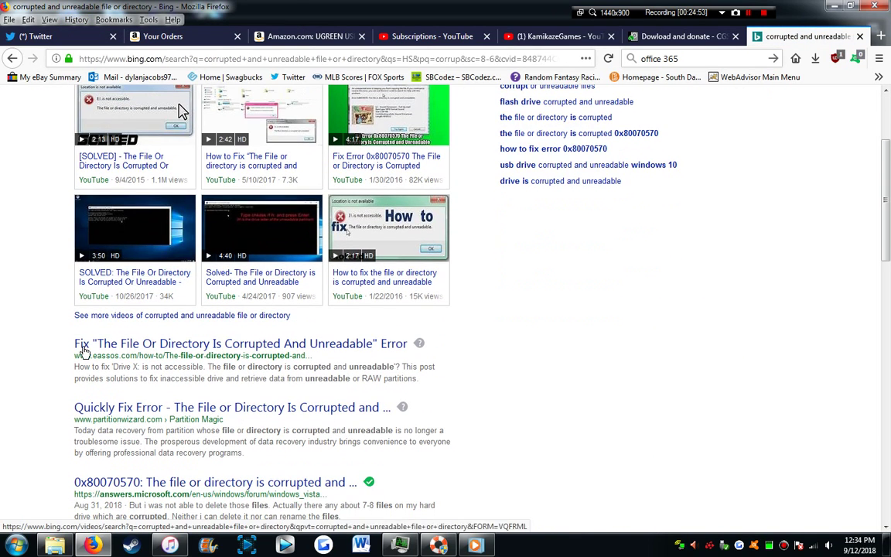
drag(130, 356, 92, 356)
scroll(93, 332, down, 3)
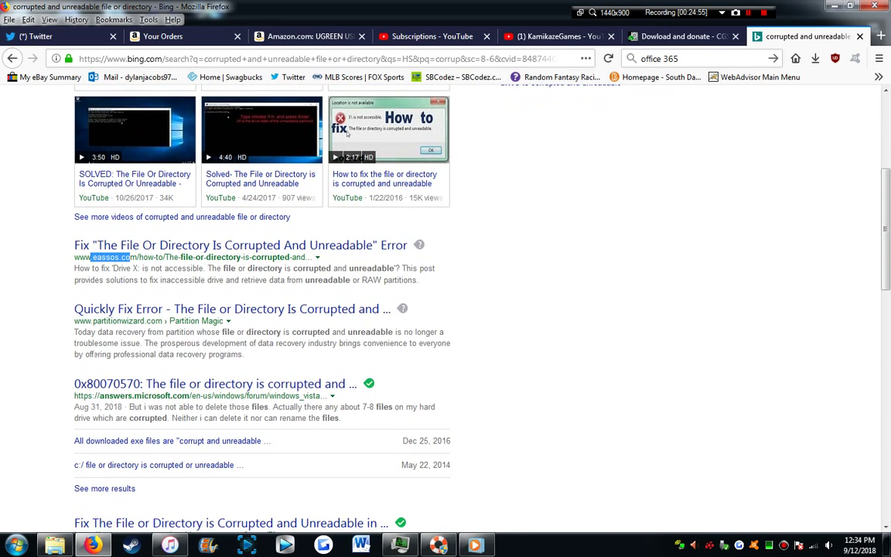
drag(93, 321, 148, 322)
click(148, 323)
scroll(104, 359, down, 3)
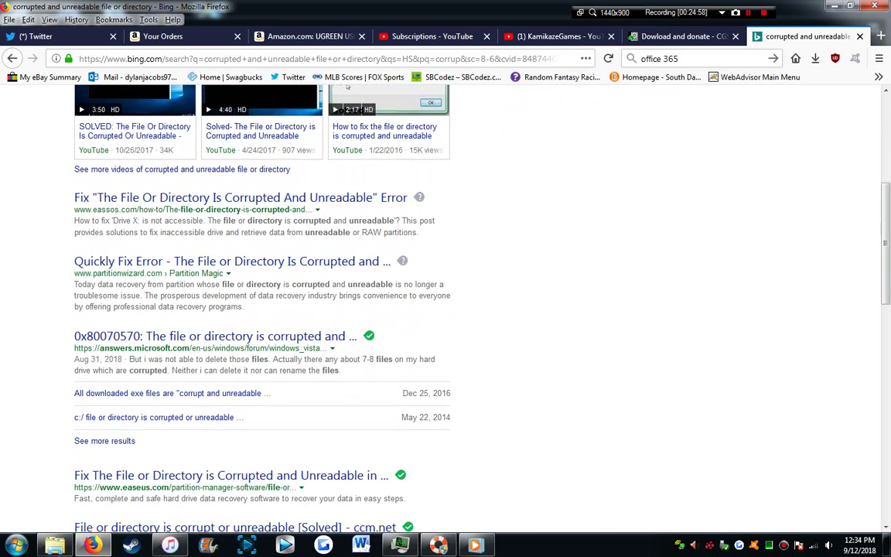
scroll(76, 318, down, 2)
drag(120, 290, 152, 290)
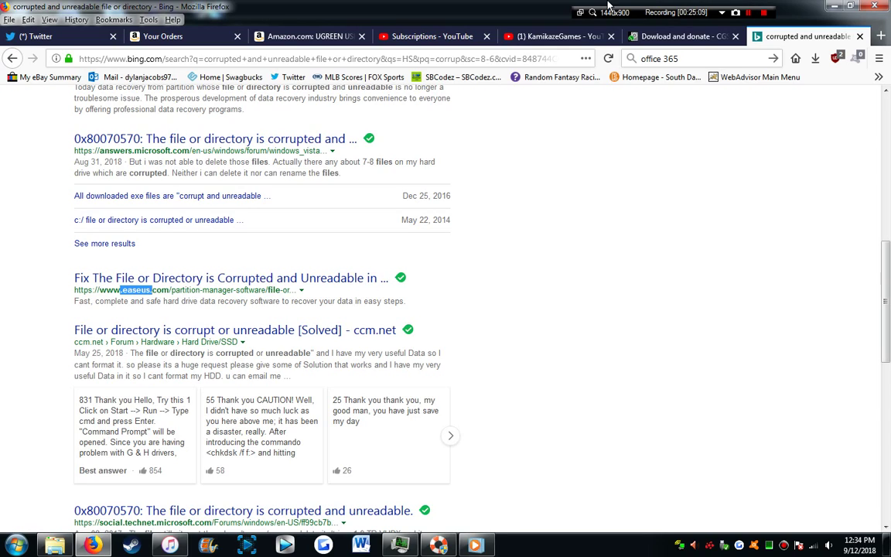
scroll(105, 286, down, 3)
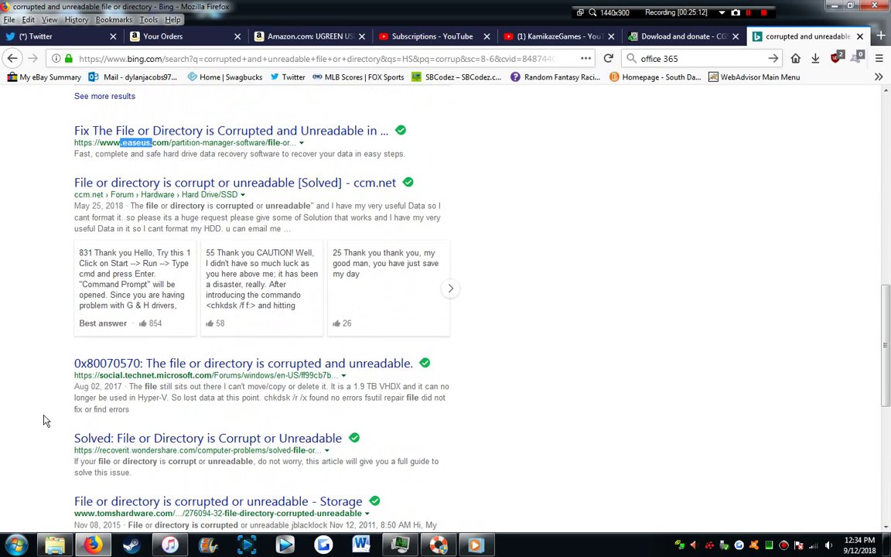
scroll(34, 409, down, 2)
drag(82, 415, 149, 403)
scroll(116, 410, down, 4)
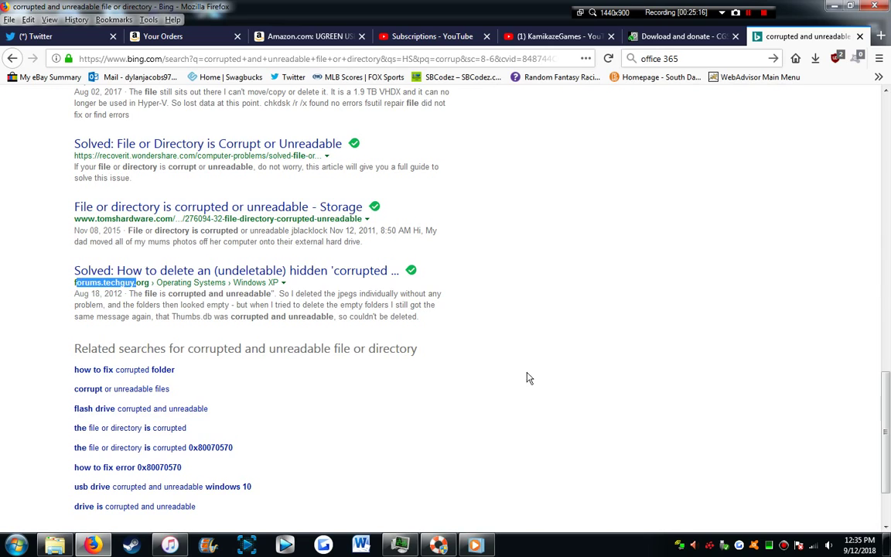
scroll(619, 232, up, 15)
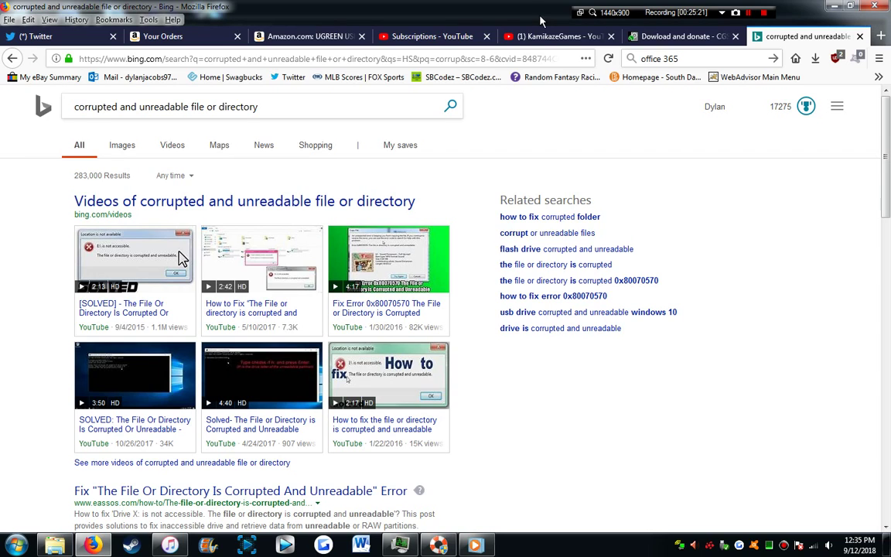
Step: Try to open Local Disk (E:) from the Windows Explorer window
click(55, 545)
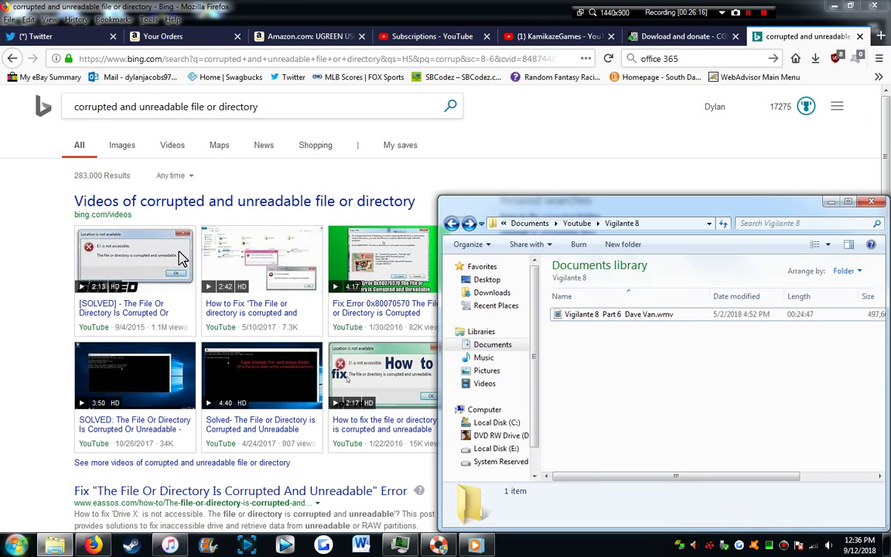
key(super)
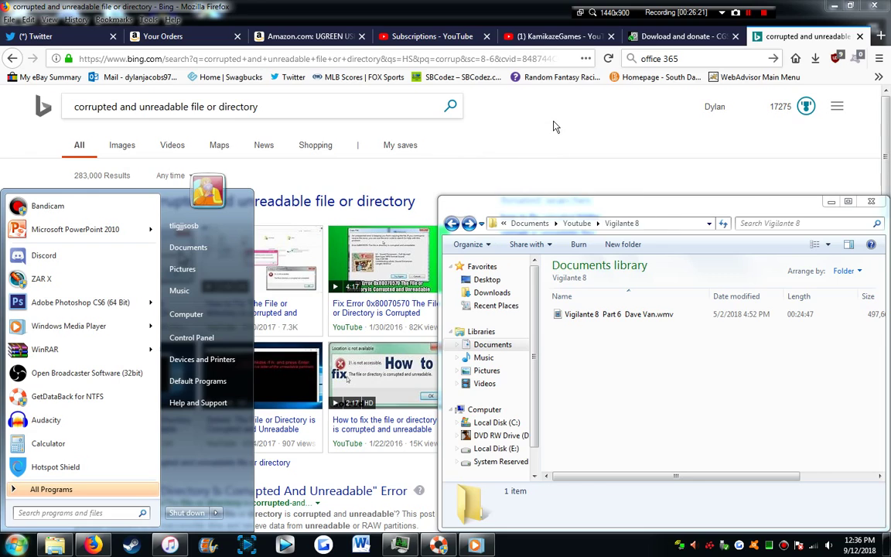
click(654, 175)
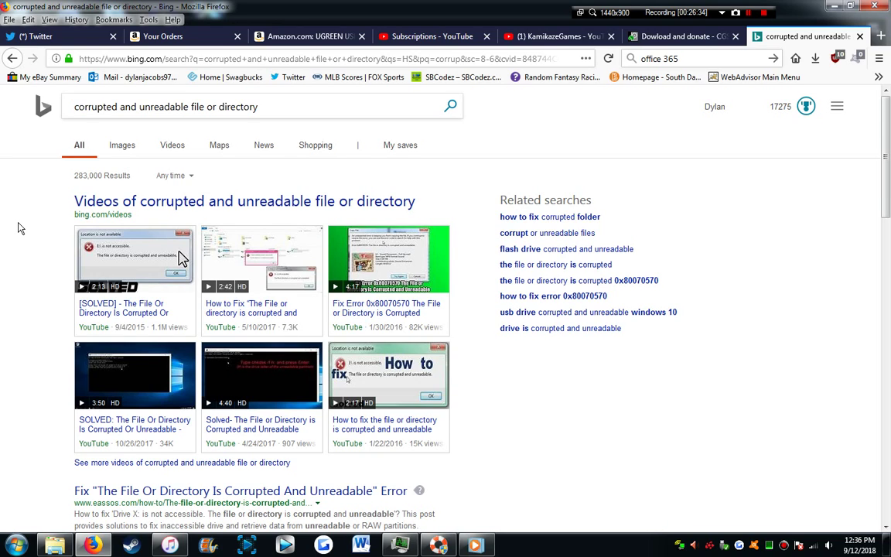
click(56, 544)
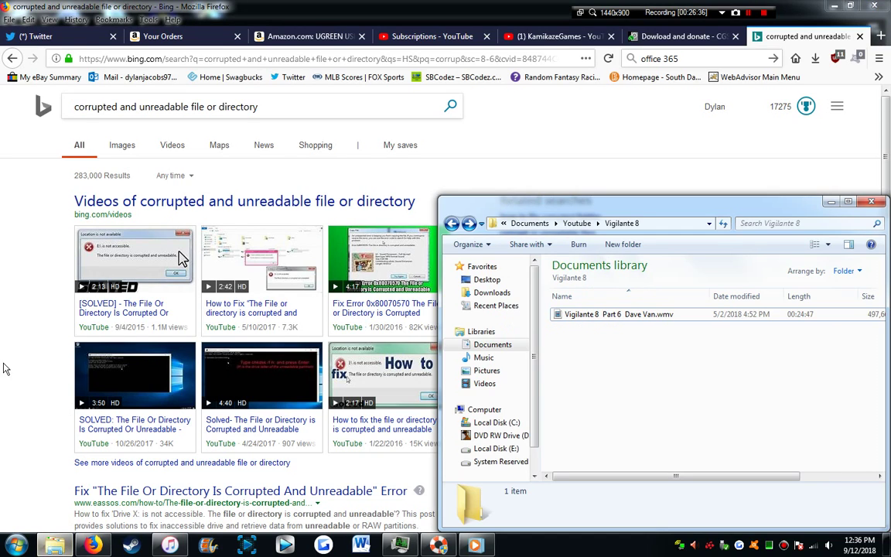
click(488, 448)
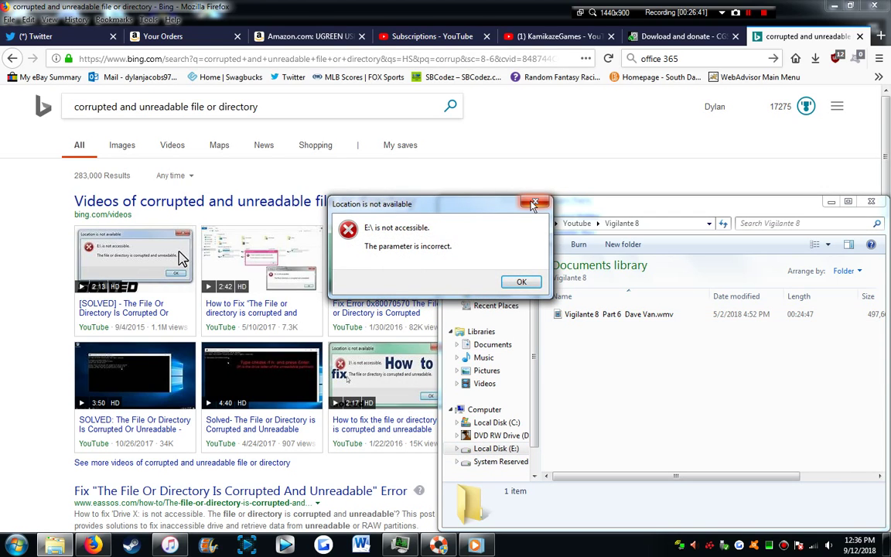
Step: Dismiss the drive E: access error and select the PhotoRec, ZAR X and GetDataBack for NTFS shortcuts on the desktop
click(534, 203)
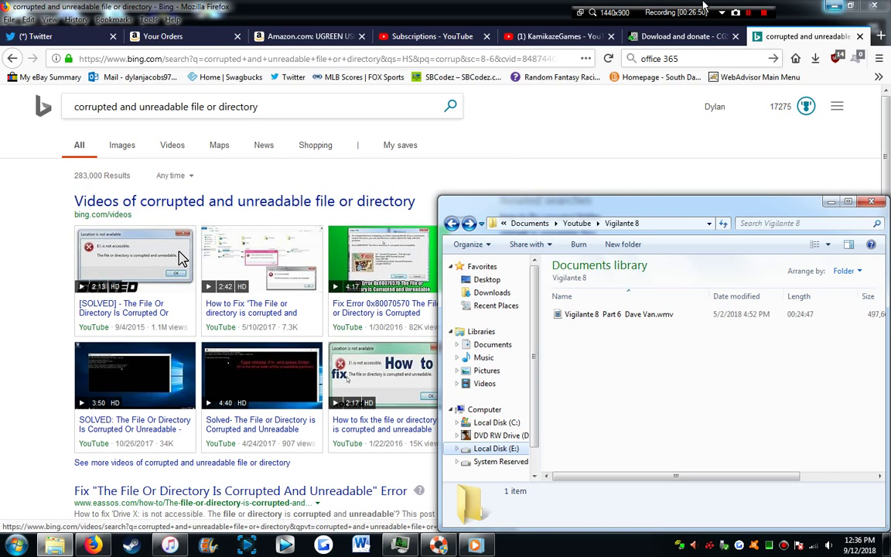
key(super+d)
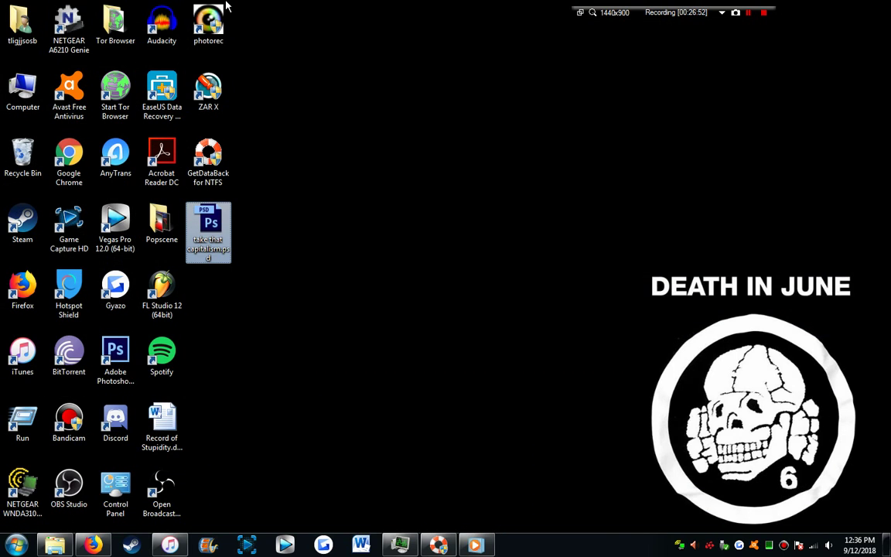
drag(280, 153, 189, 31)
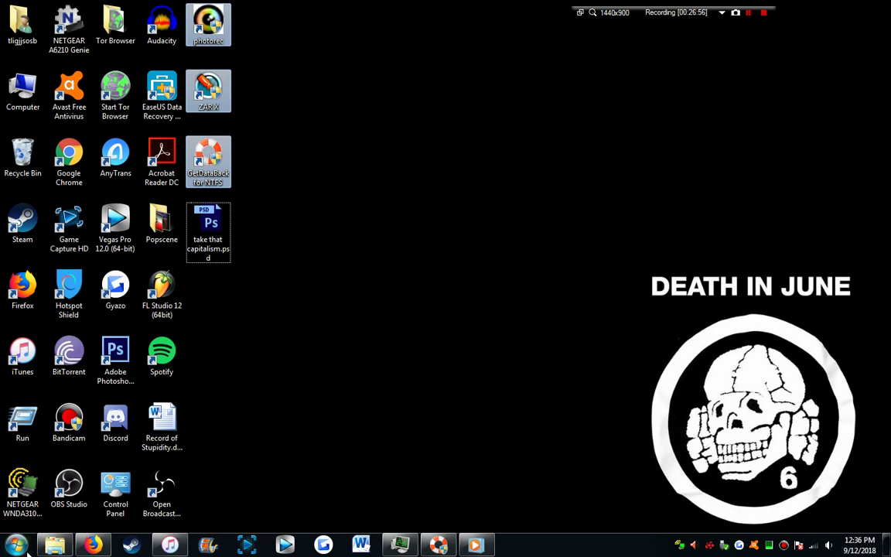
Step: Switch to GetDataBack for NTFS and look over the recoverable files in the Vigilante 8 folder, leaving none of them selected
click(438, 541)
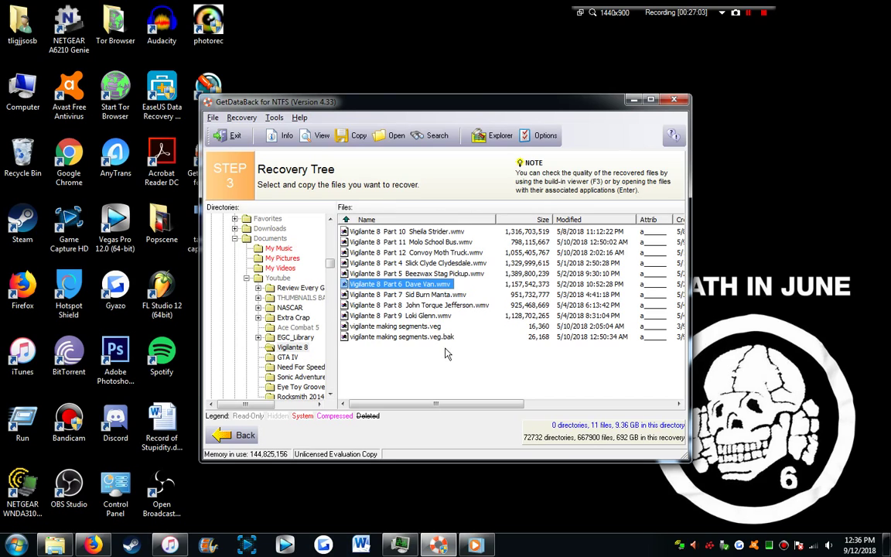
drag(445, 353, 442, 264)
click(405, 353)
drag(402, 354, 433, 232)
click(400, 365)
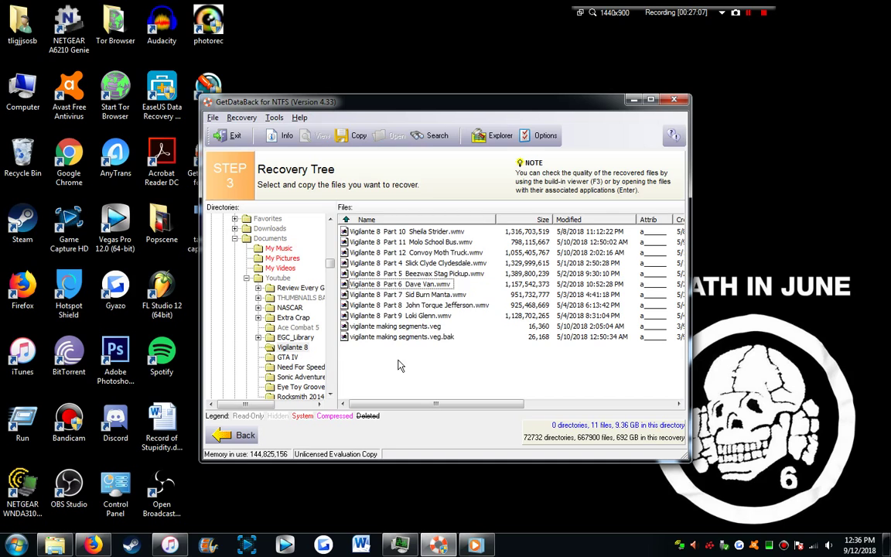
Step: Switch to Firefox and look over the video and website fixes in the Bing results for "corrupted and unreadable file or directory"
click(92, 545)
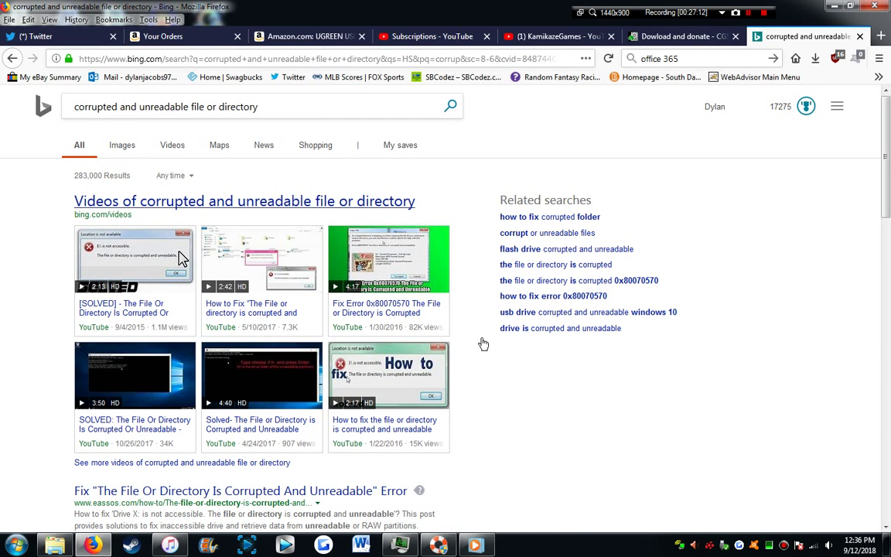
scroll(396, 229, down, 3)
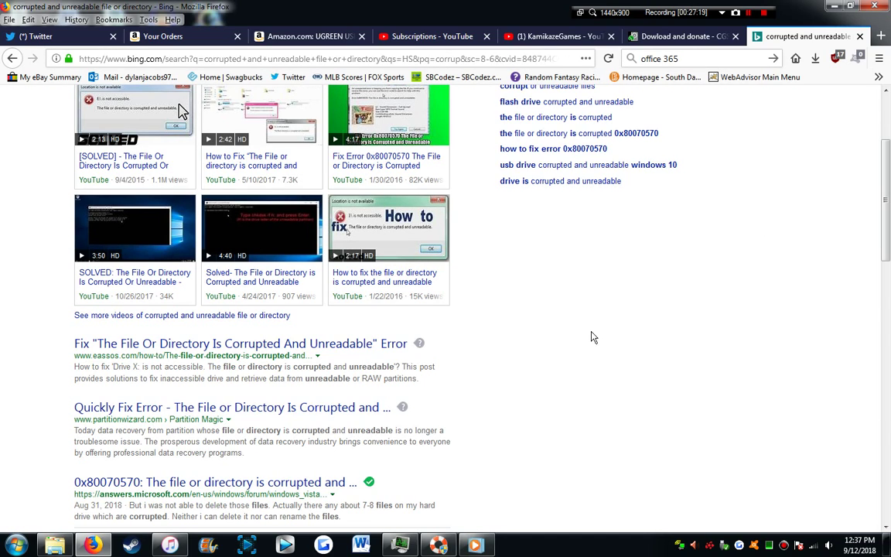
scroll(591, 337, up, 3)
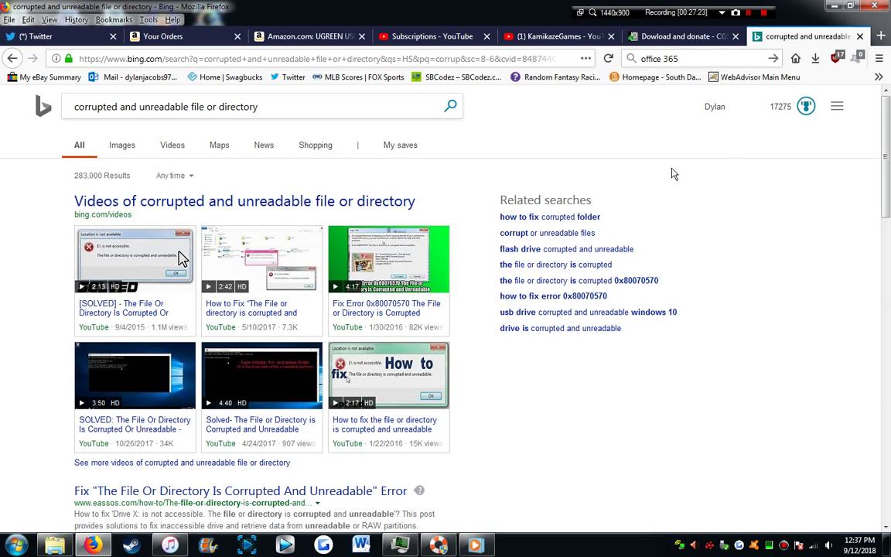
click(3, 551)
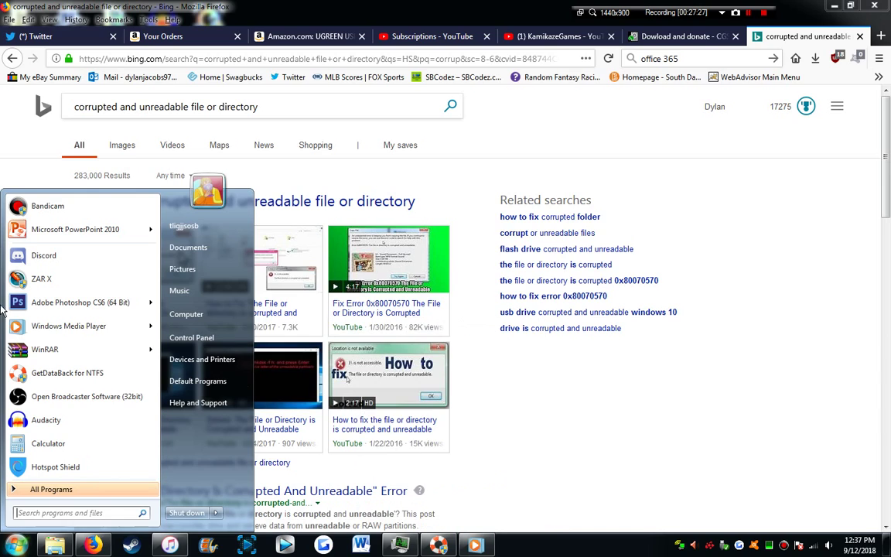
click(435, 195)
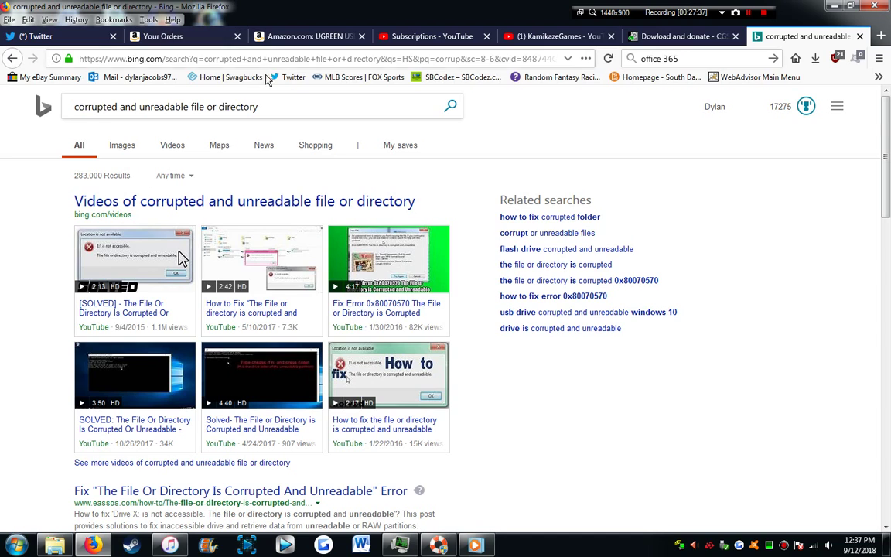
drag(260, 107, 67, 112)
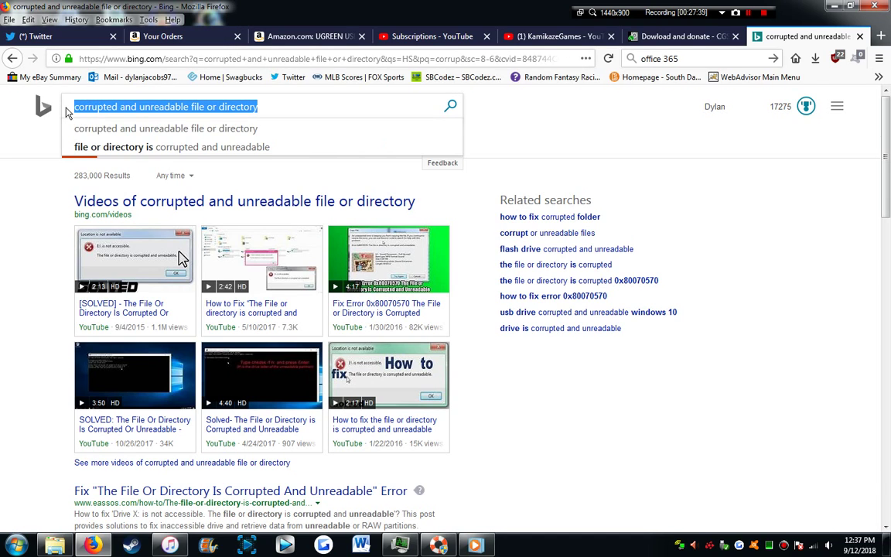
Step: Search the browsing history for "rebuild" and reopen the Bing search for "testdisk rebuild boot sector"
click(76, 19)
click(87, 32)
click(317, 35)
text(rebuild)
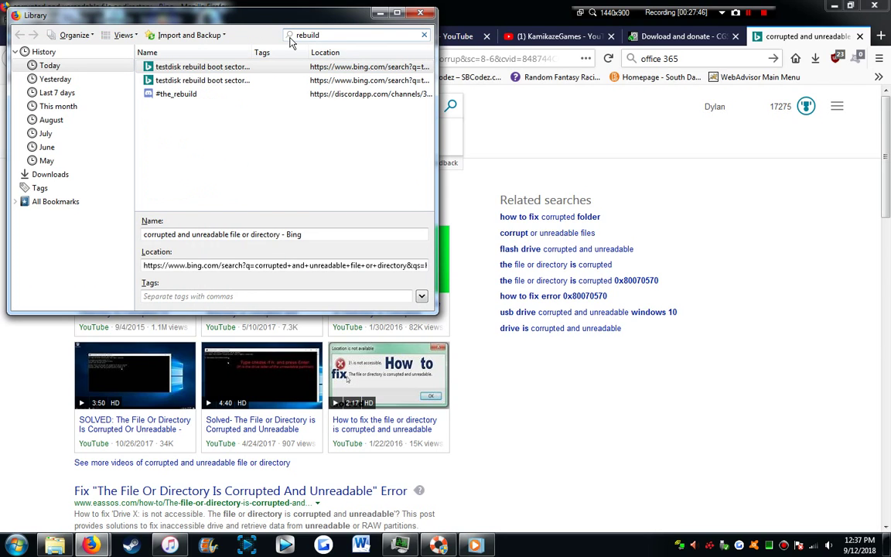
double_click(225, 67)
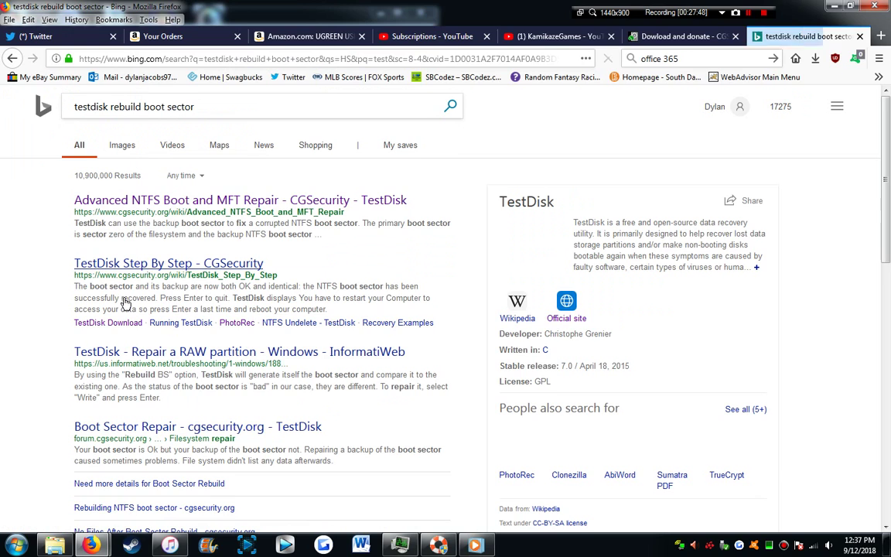
Step: Open CGSecurity's "Advanced NTFS Boot and MFT Repair" page and read its Repair An NTFS MFT section for recommended software
click(186, 201)
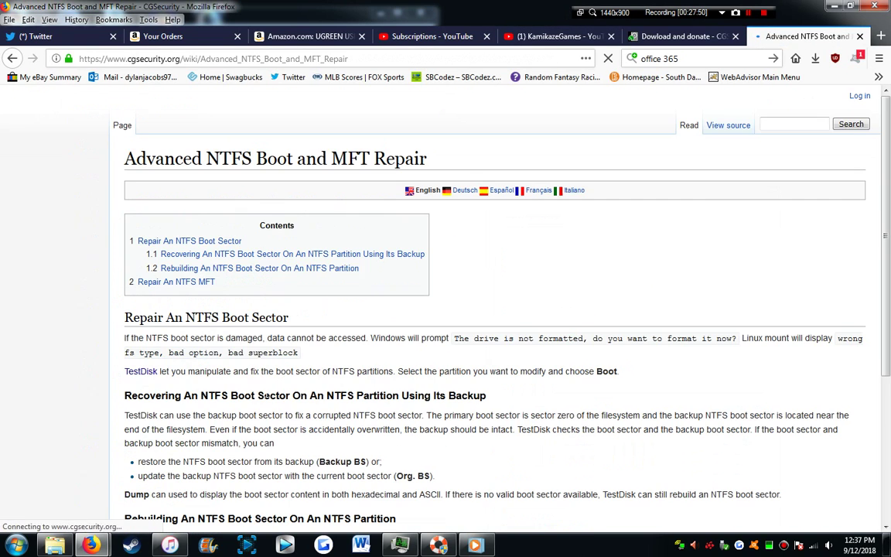
middle_click(392, 239)
middle_click(355, 478)
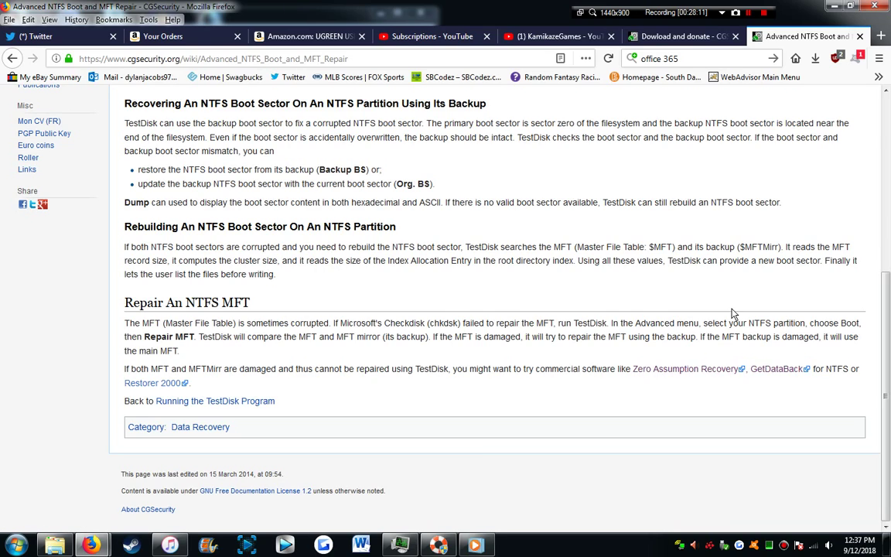
Step: Return to the desktop and single out the PhotoRec, ZAR X and GetDataBack for NTFS shortcuts one by one
key(super+d)
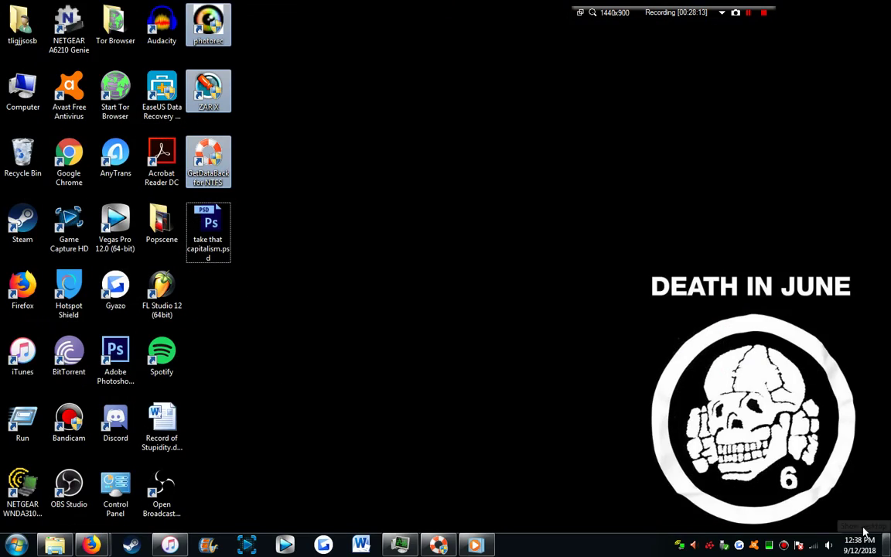
click(267, 141)
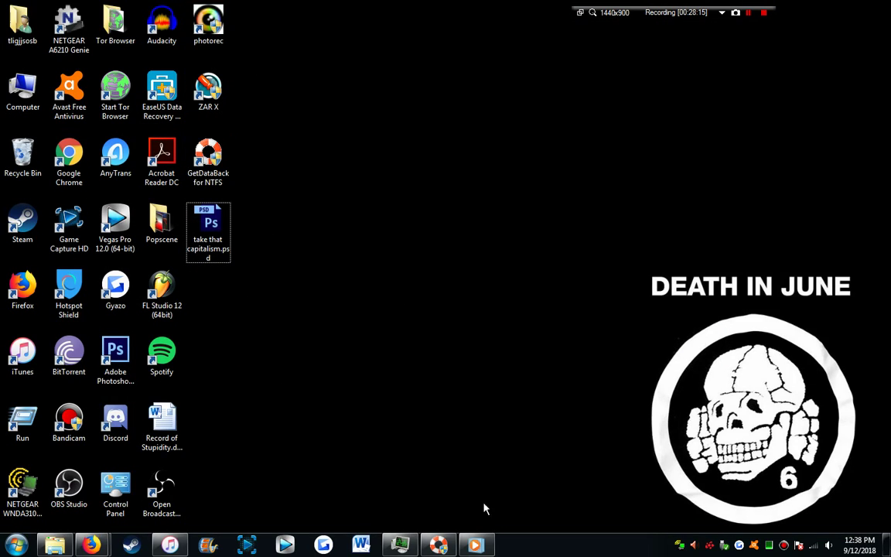
click(217, 25)
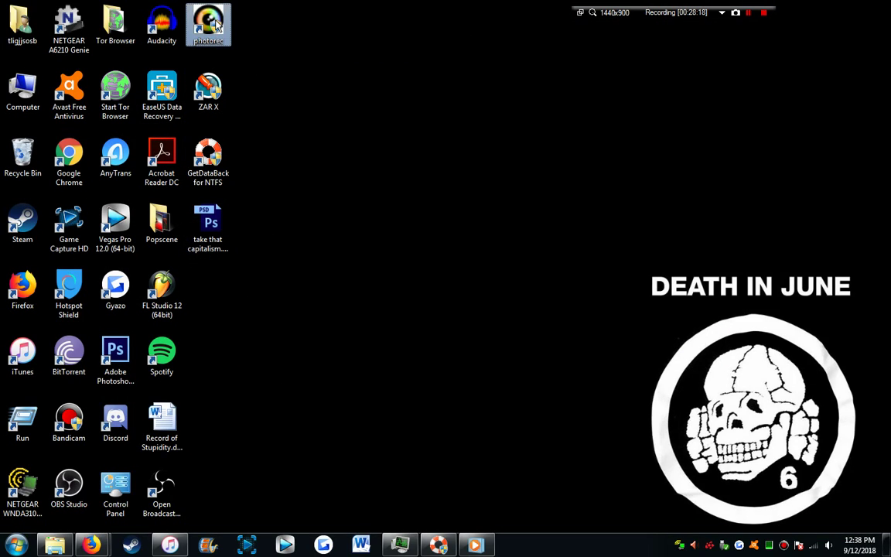
click(215, 90)
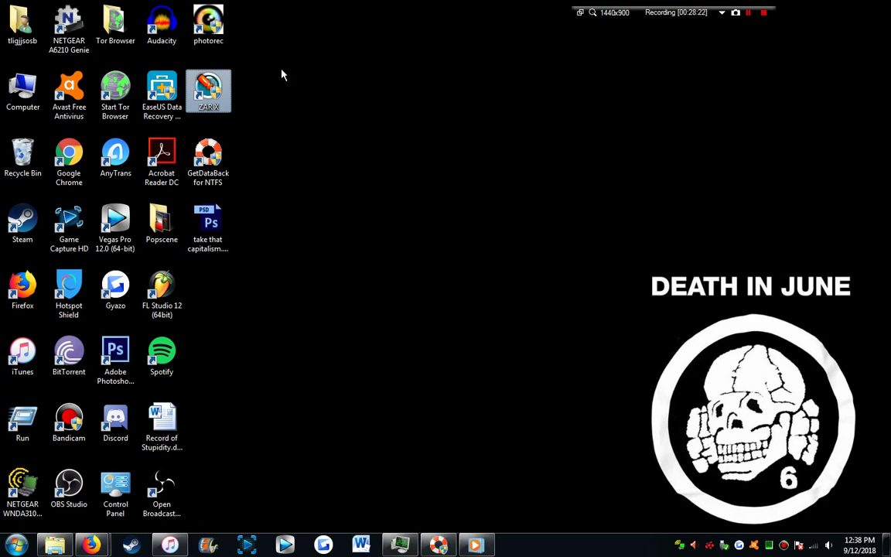
click(209, 147)
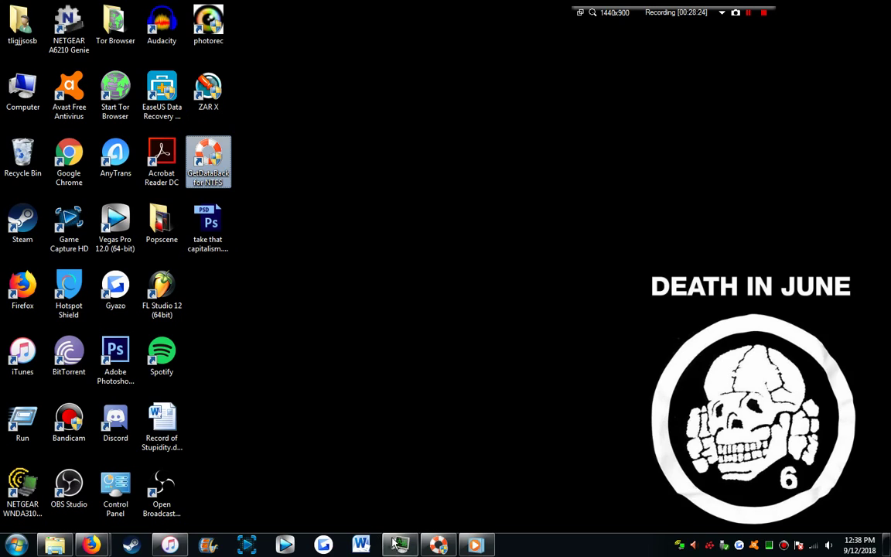
Step: Look over the Youtube directories in GetDataBack's recovery tree, single out the ZAR X shortcut, and minimize GetDataBack
click(433, 547)
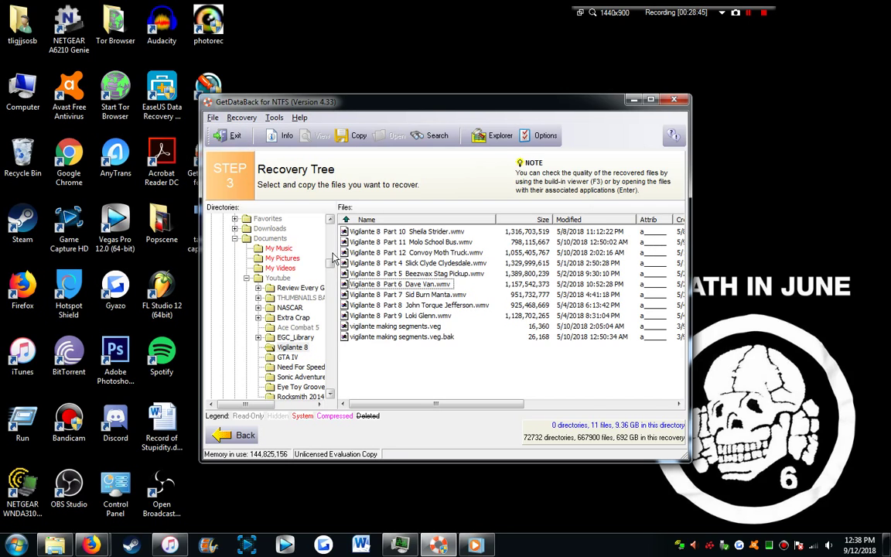
drag(328, 264, 330, 265)
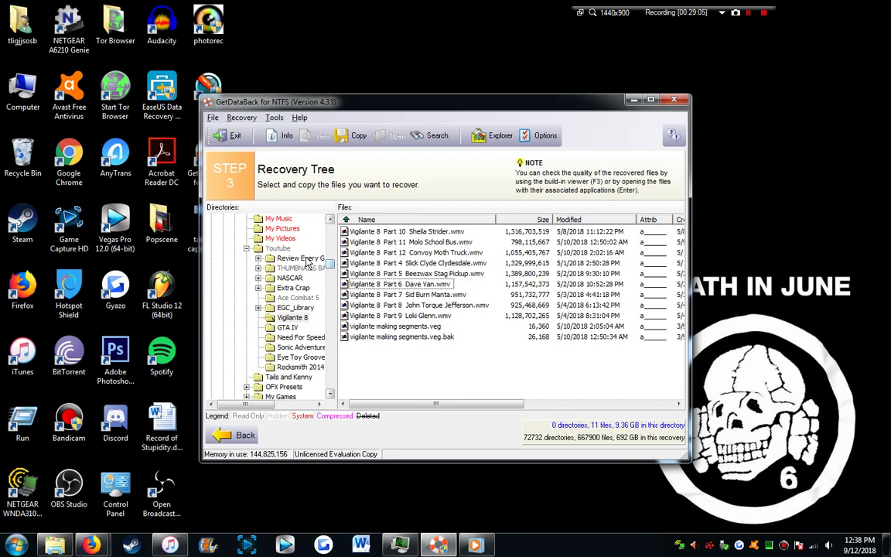
click(199, 85)
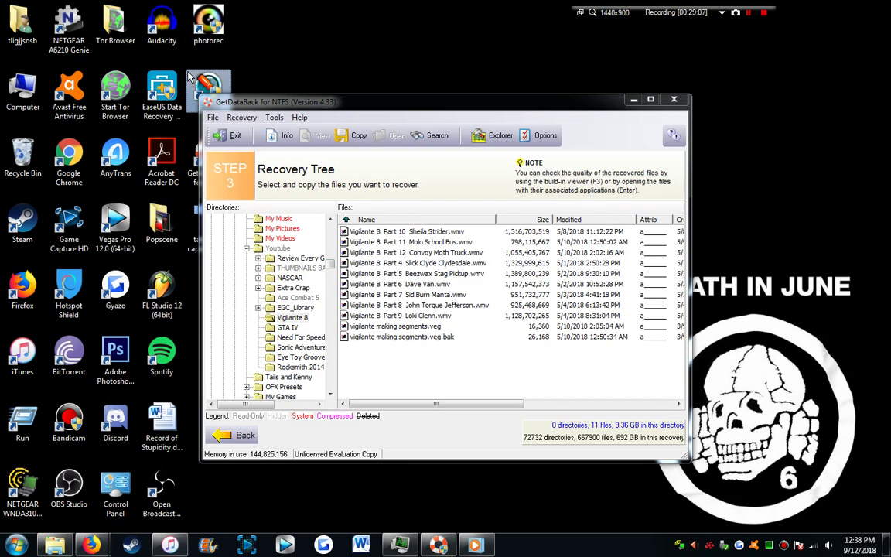
click(627, 101)
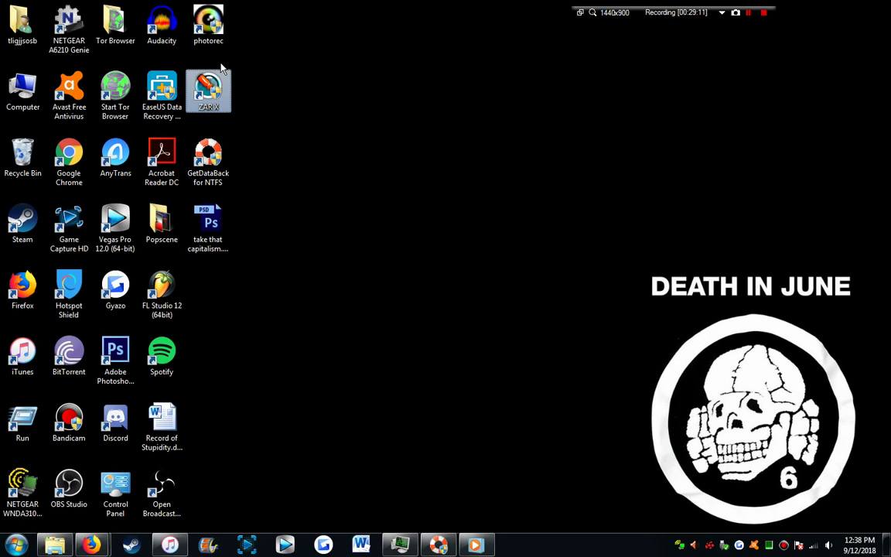
Step: Compare the PhotoRec and ZAR X shortcuts on the desktop and return to GetDataBack's recovery tree
click(199, 30)
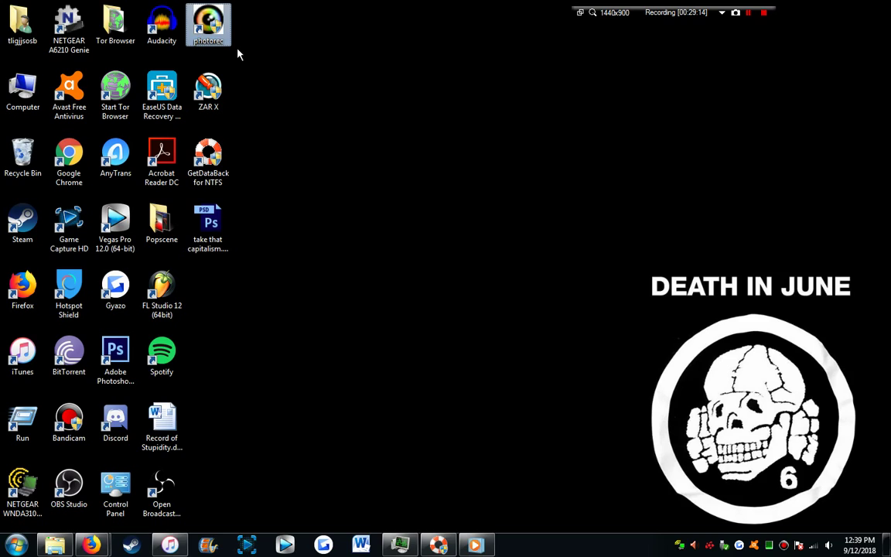
click(210, 92)
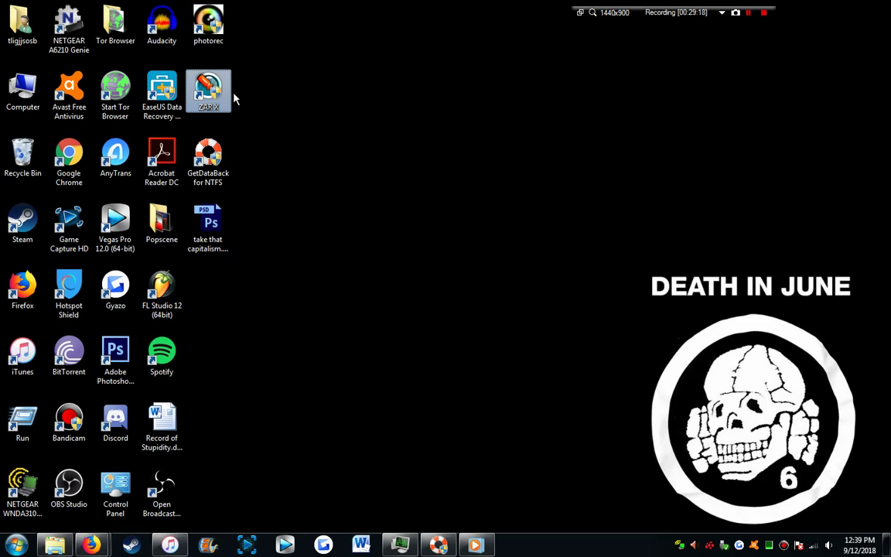
click(206, 26)
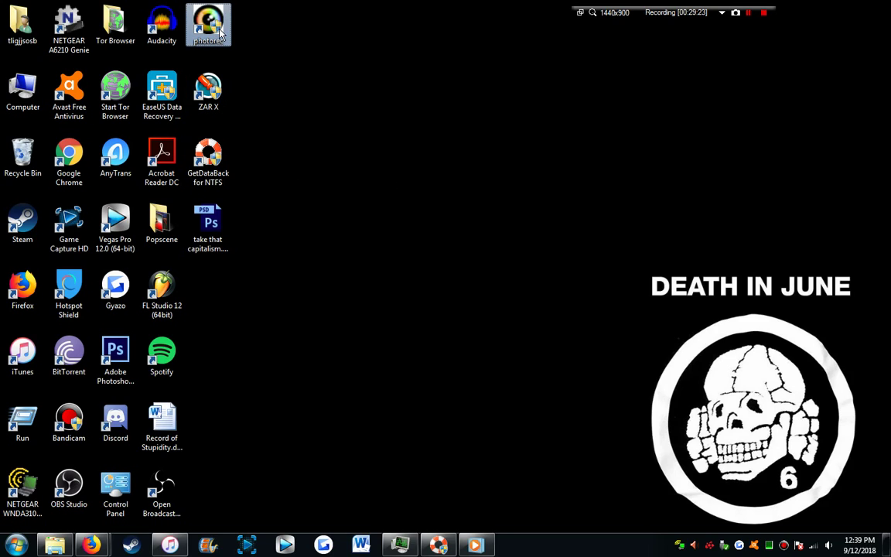
click(258, 166)
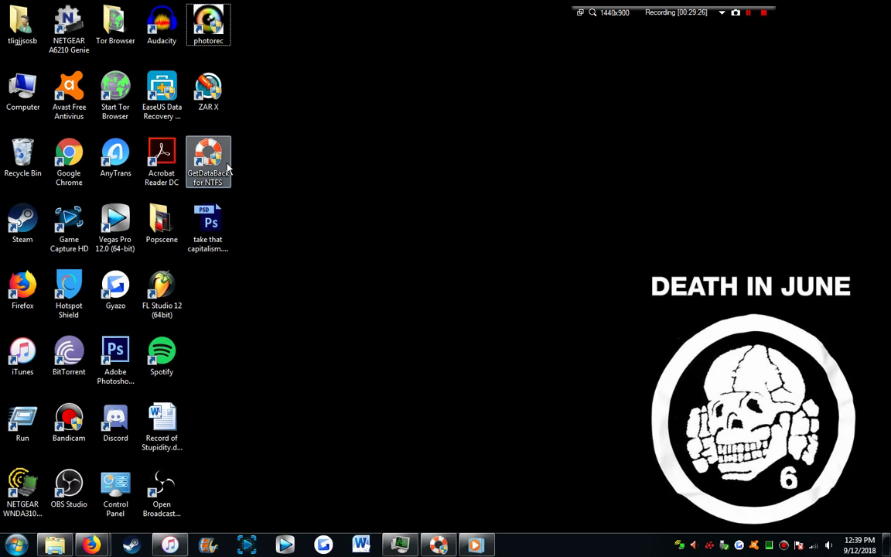
click(437, 546)
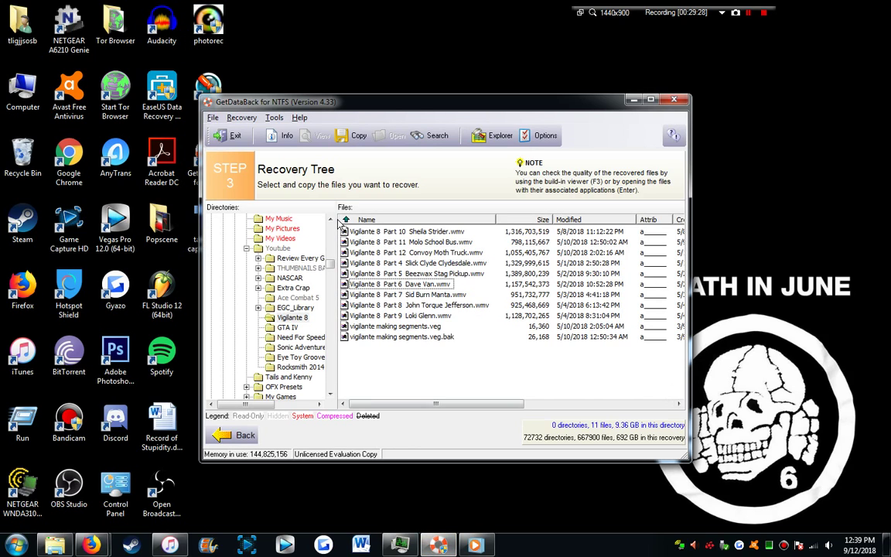